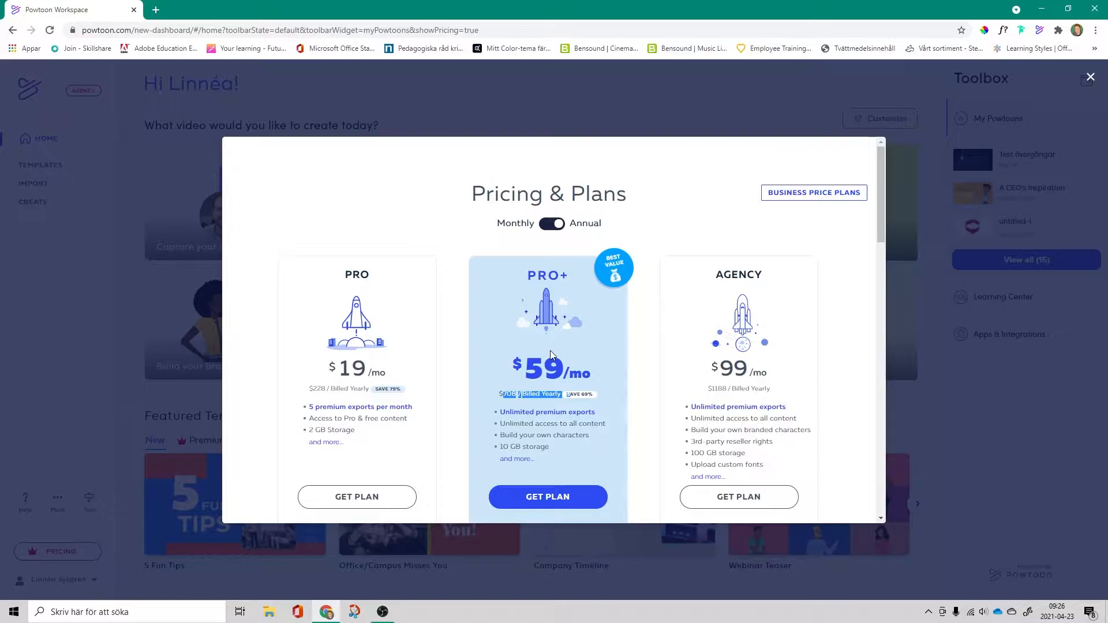
# Close the pricing overview, browse the video templates, and preview the Onboarding Welcome template.
pyautogui.click(1090, 76)
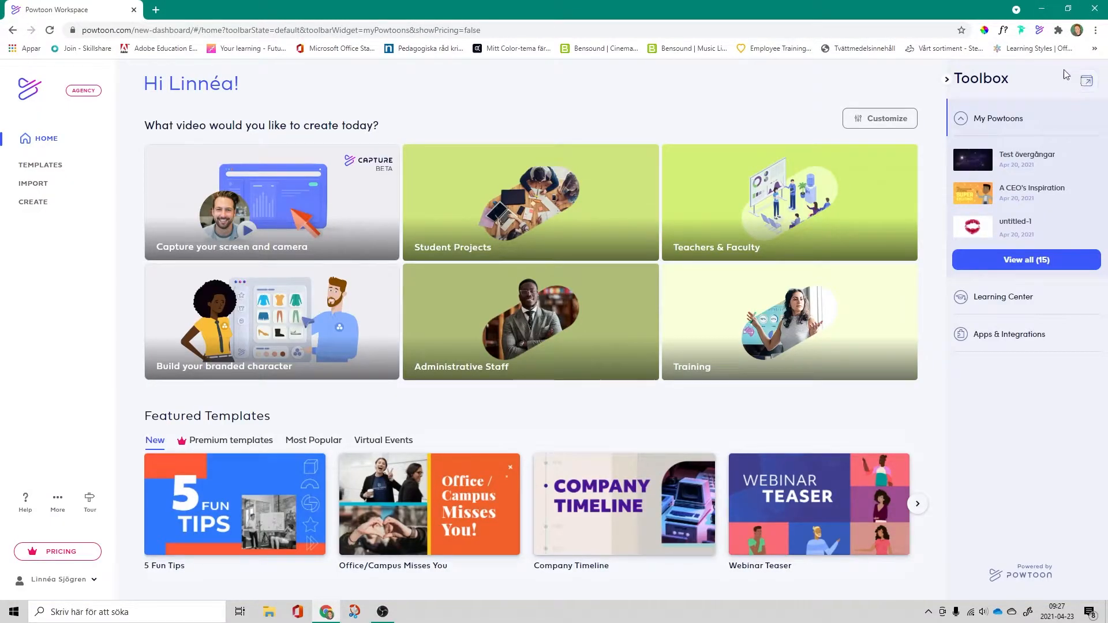
pyautogui.click(47, 171)
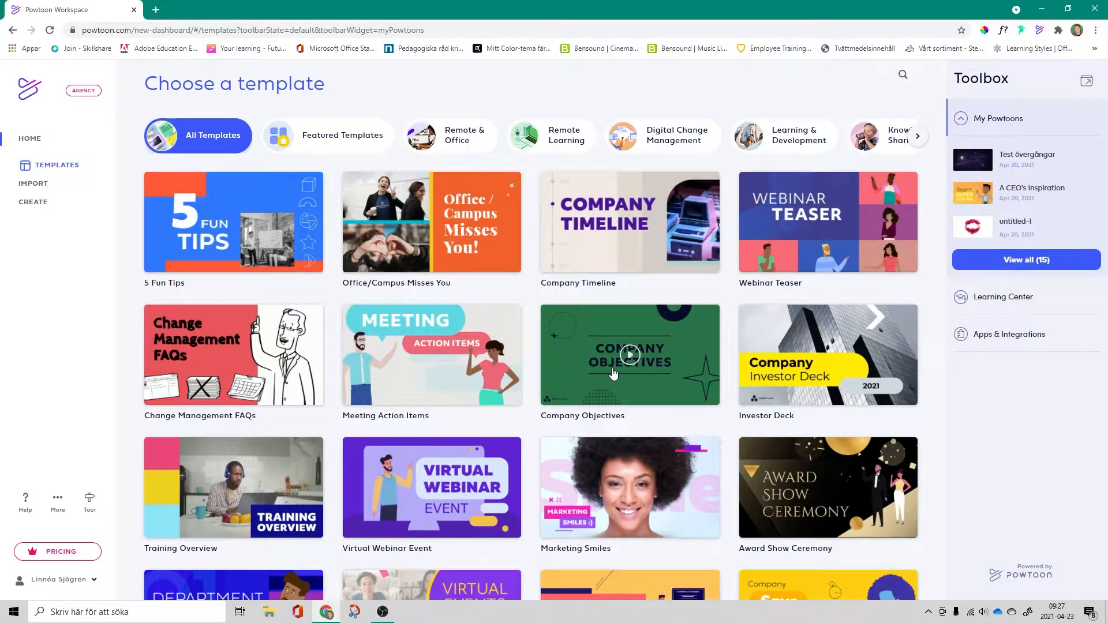
pyautogui.scroll(-2, 614, 374)
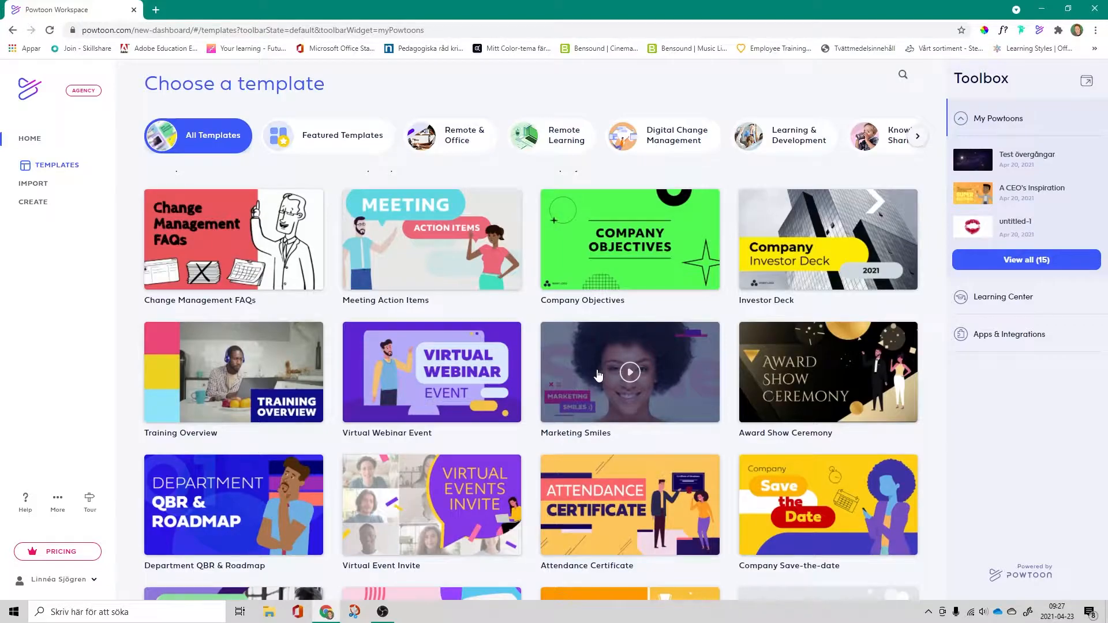
pyautogui.scroll(-2, 597, 375)
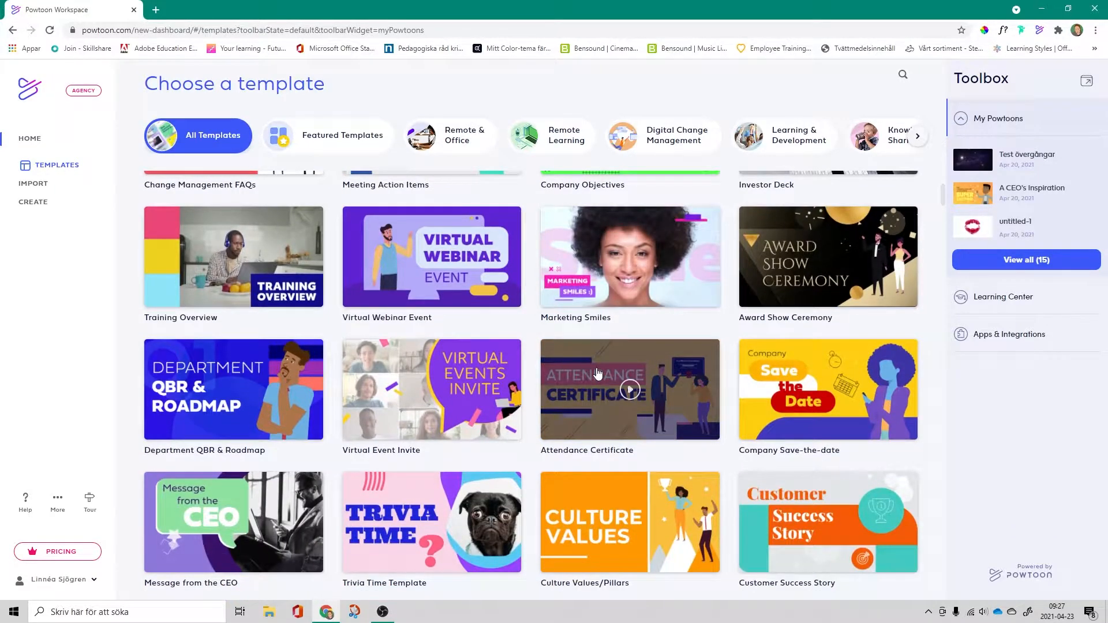
pyautogui.scroll(-2, 597, 374)
pyautogui.scroll(-1, 597, 374)
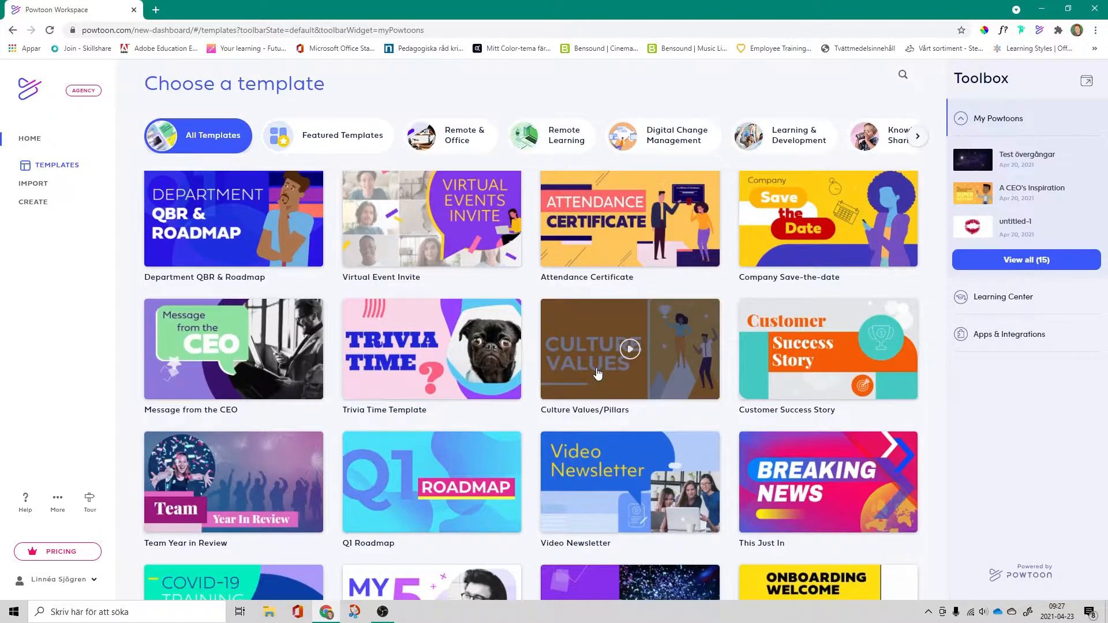
pyautogui.scroll(-5, 597, 374)
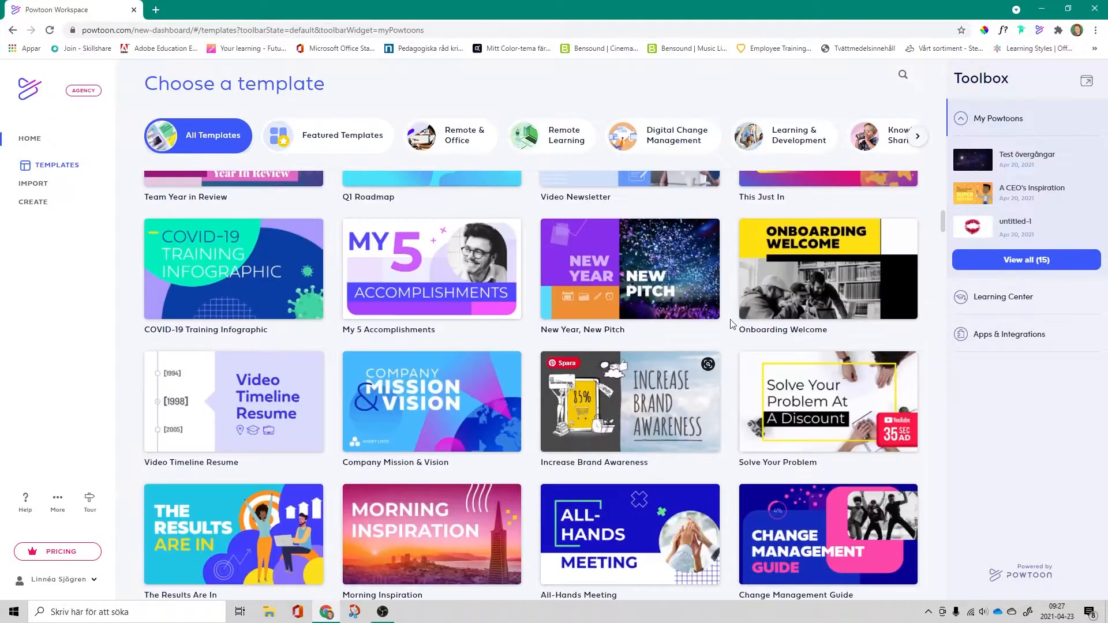
pyautogui.click(829, 269)
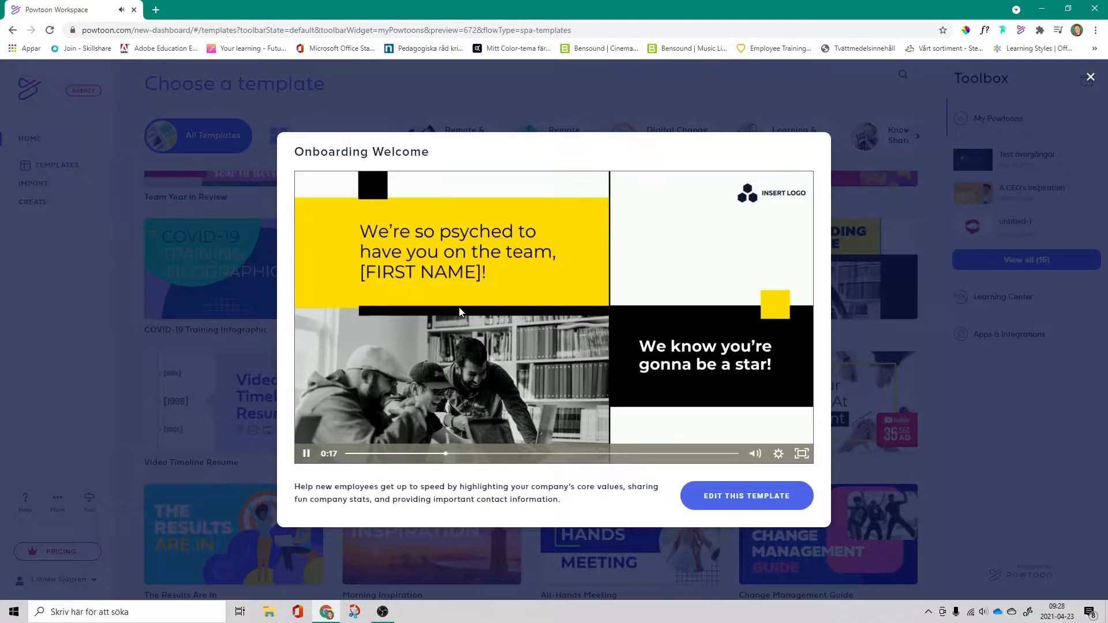
# Open the Onboarding Welcome template for editing, inspect the text and photo on its first two slides, view it in Create mode, and close it.
pyautogui.click(743, 499)
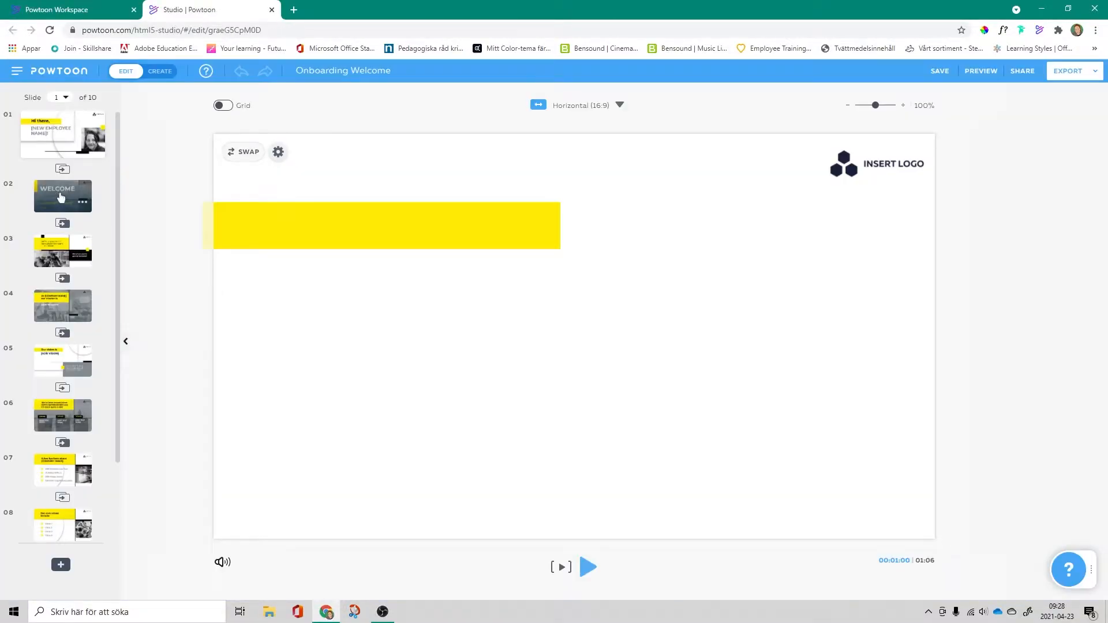
pyautogui.click(59, 199)
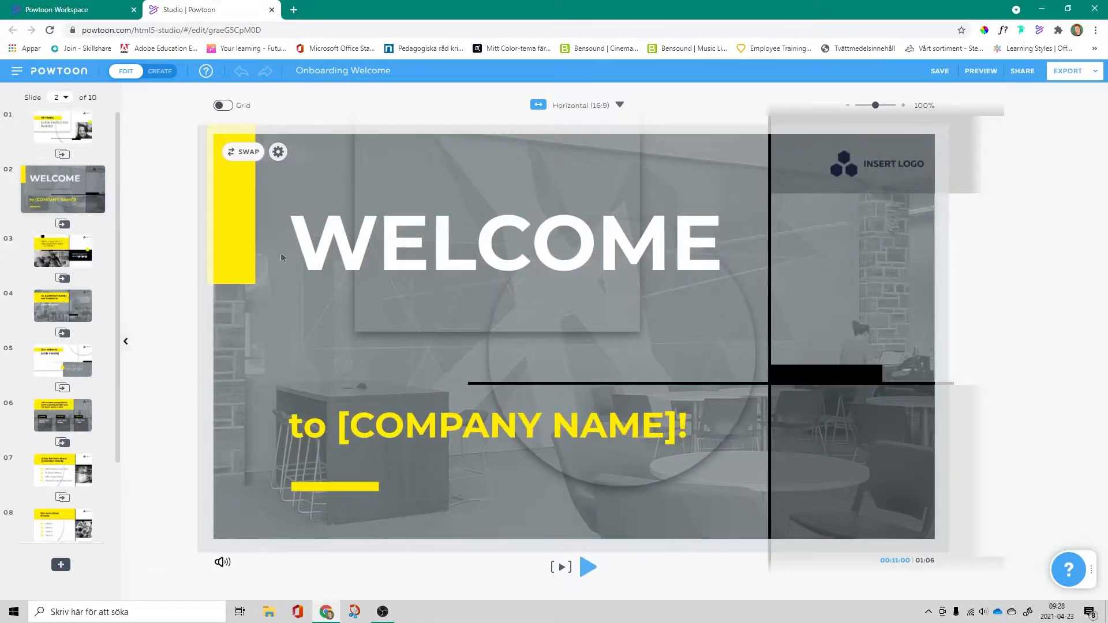
pyautogui.click(482, 427)
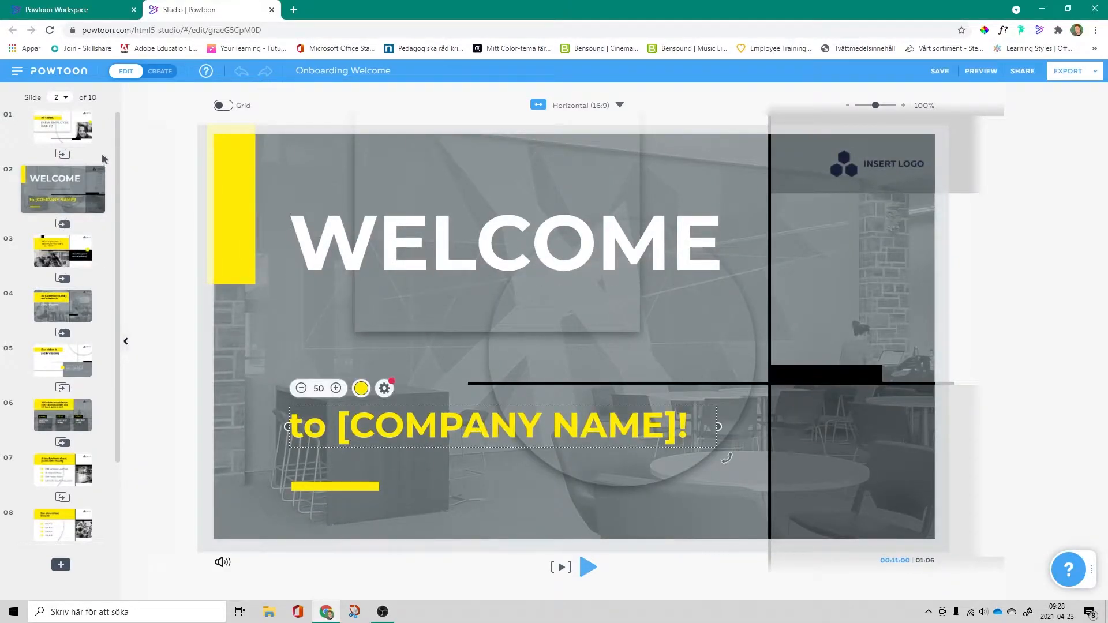
pyautogui.click(55, 136)
pyautogui.click(443, 227)
pyautogui.click(434, 284)
pyautogui.click(833, 370)
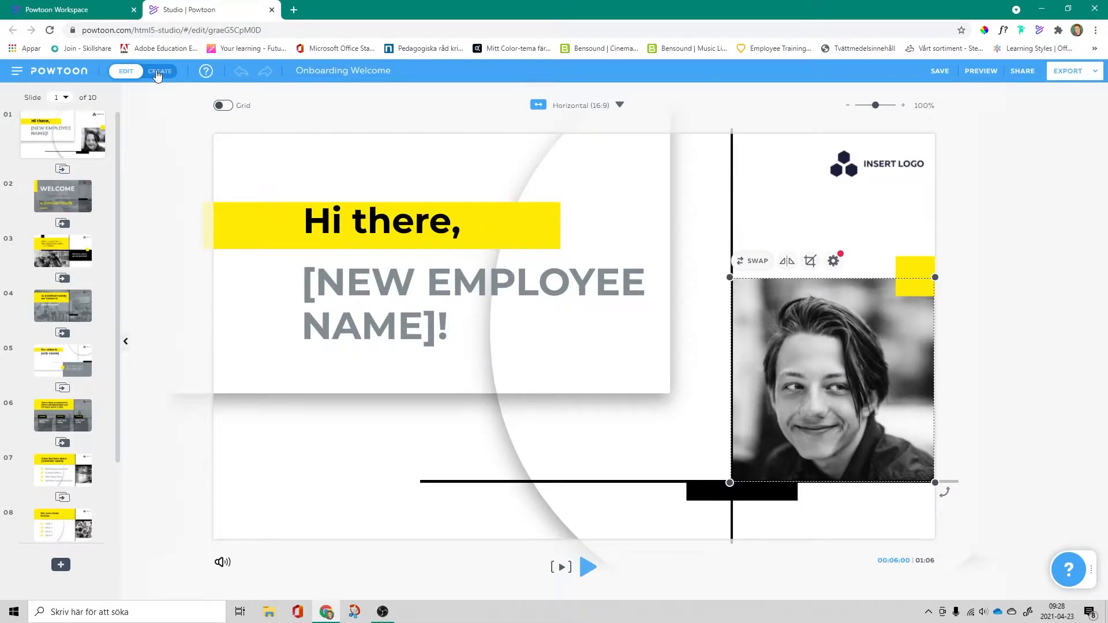
pyautogui.click(159, 72)
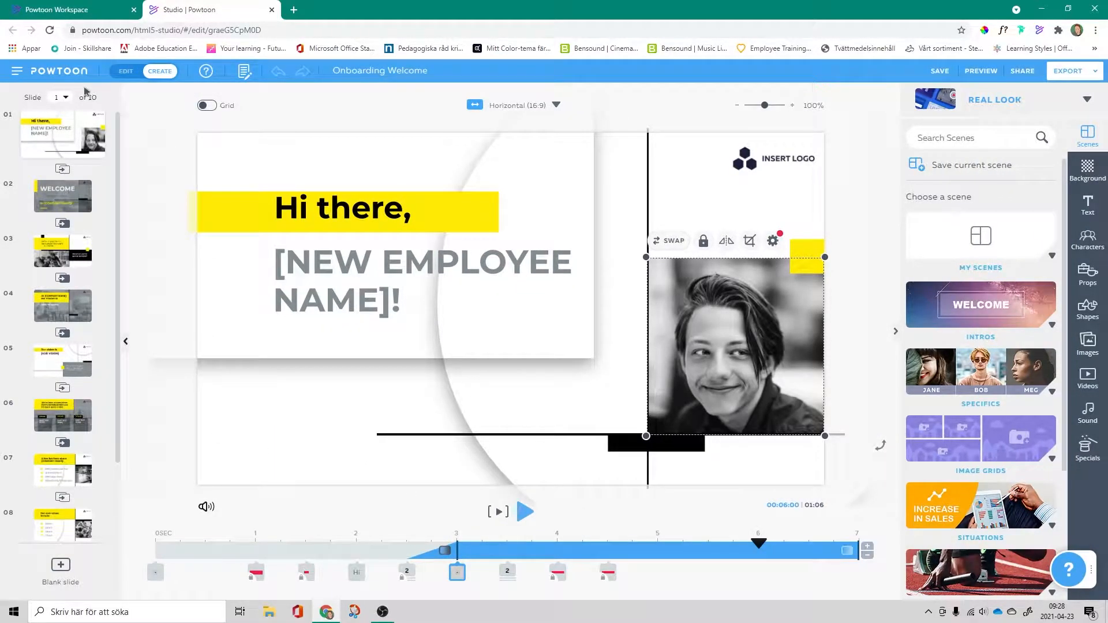
pyautogui.hotkey('ctrl', 'w')
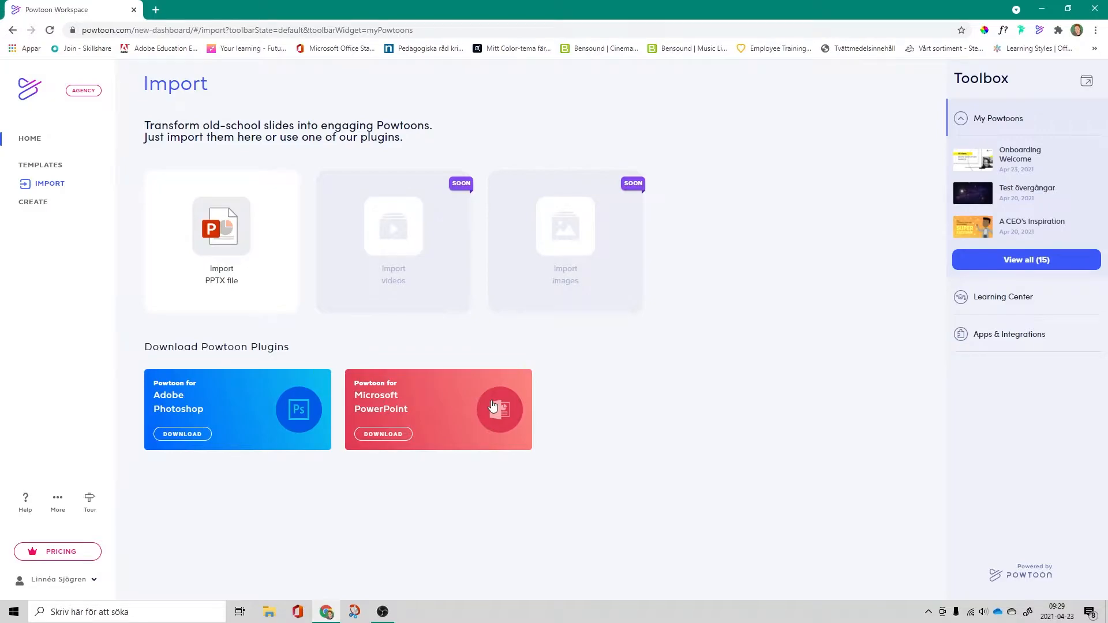
# Create a new blank horizontal video and title it "Testa för youtube".
pyautogui.click(41, 206)
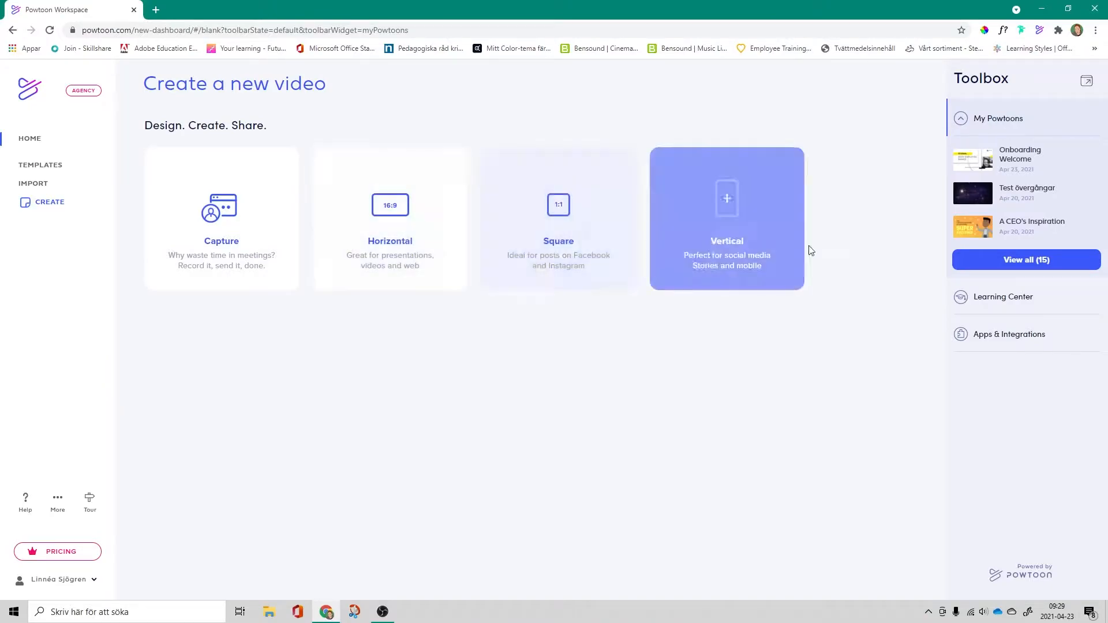
pyautogui.click(383, 204)
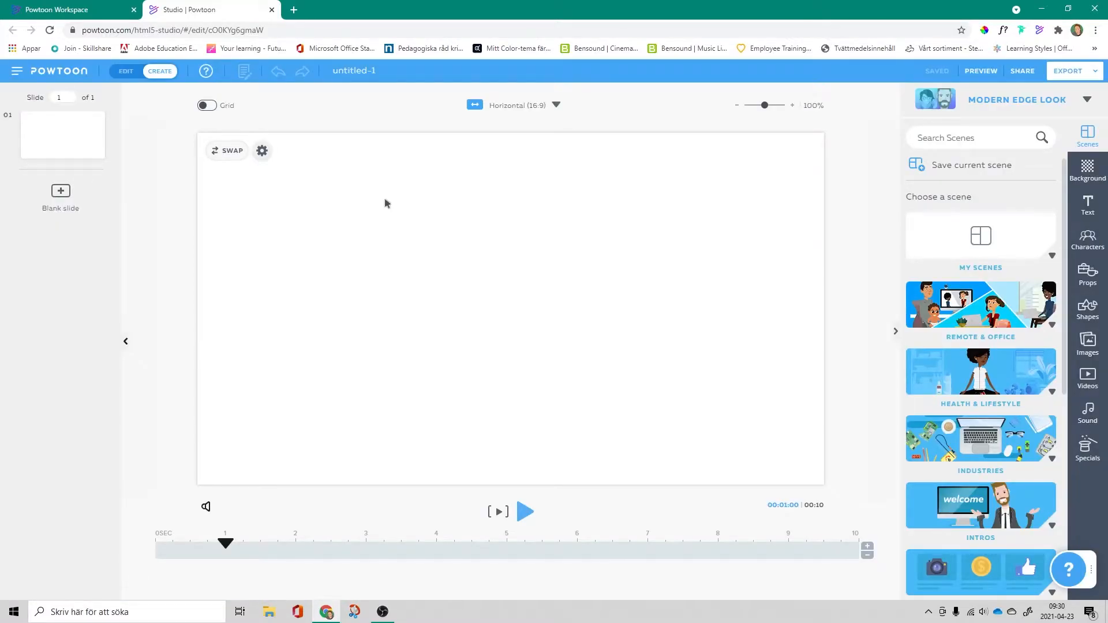
pyautogui.click(353, 73)
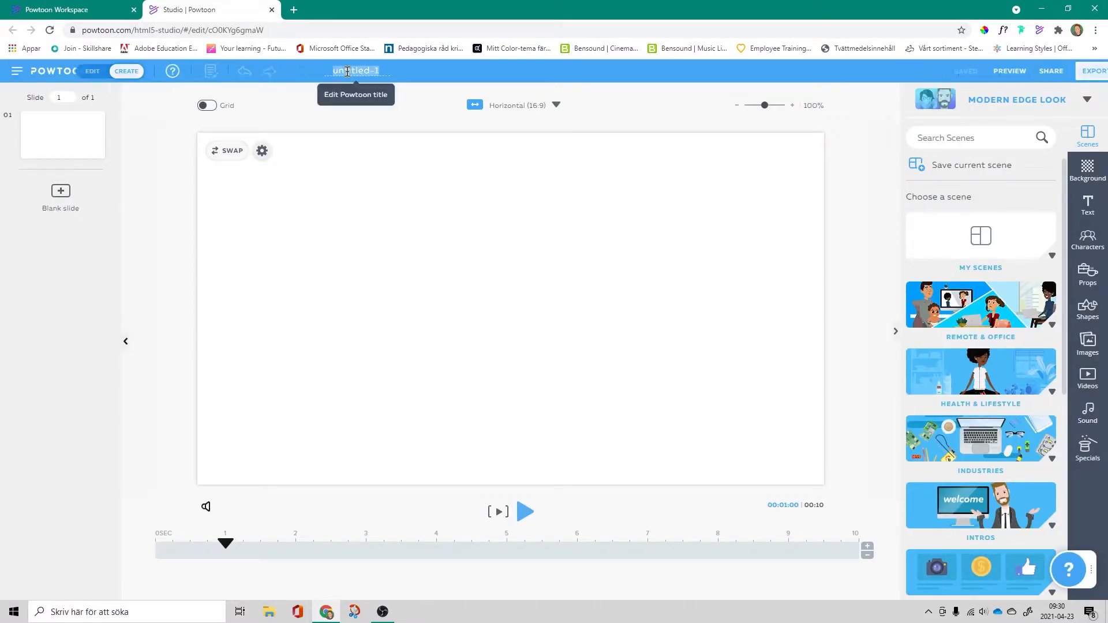
pyautogui.write('Testa för youtube')
pyautogui.press('Return')
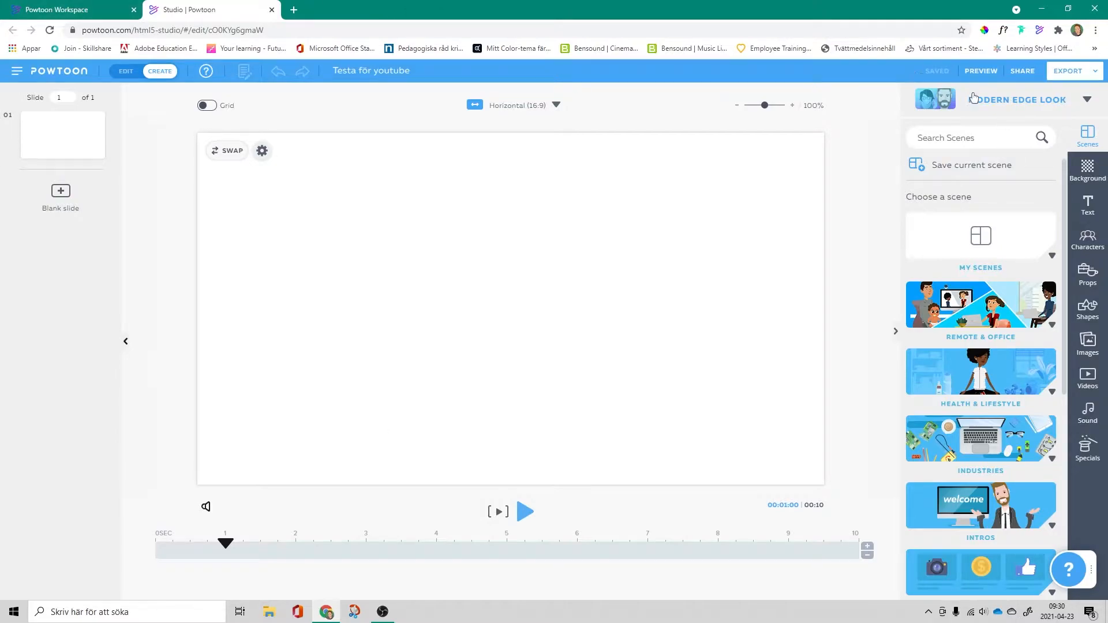
# Compare the available looks for the Powtoon and choose Modern Edge.
pyautogui.click(1045, 98)
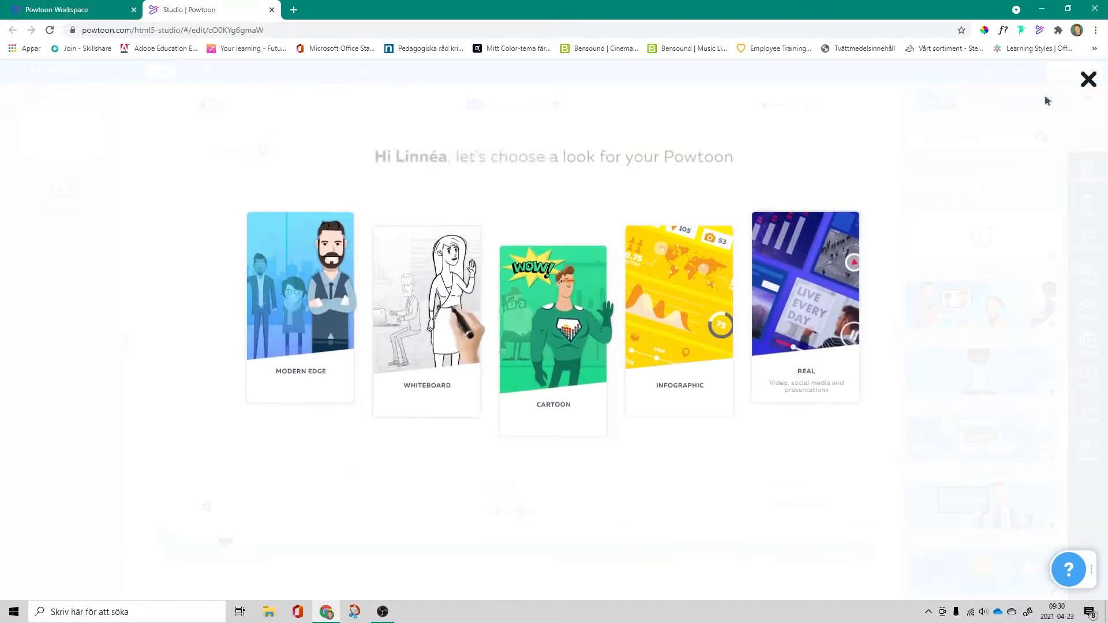
pyautogui.moveTo(560, 266)
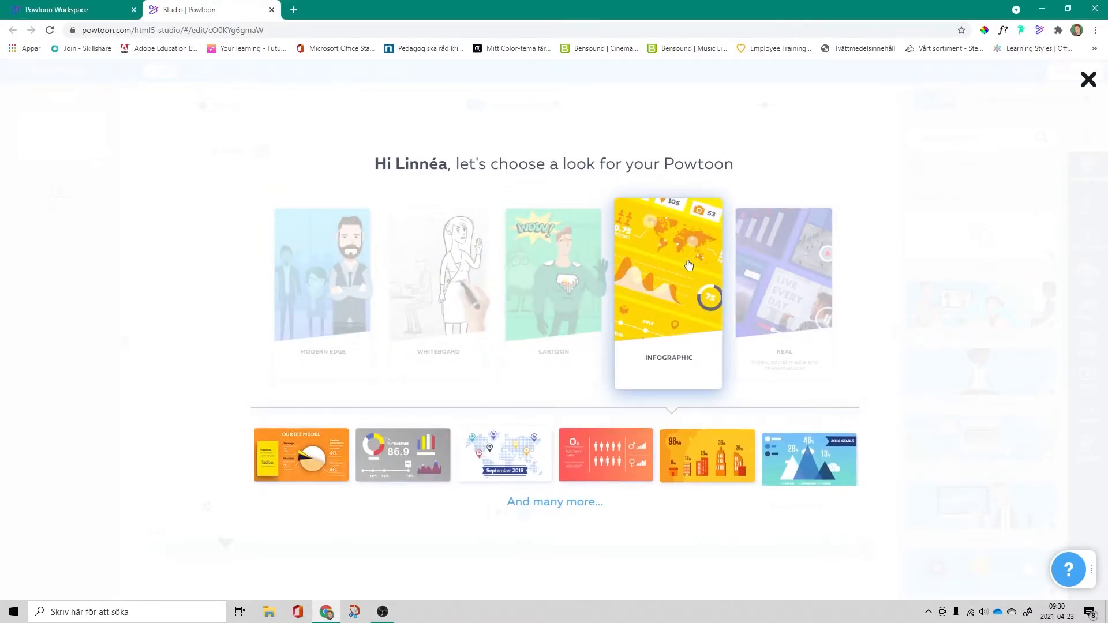
pyautogui.moveTo(779, 263)
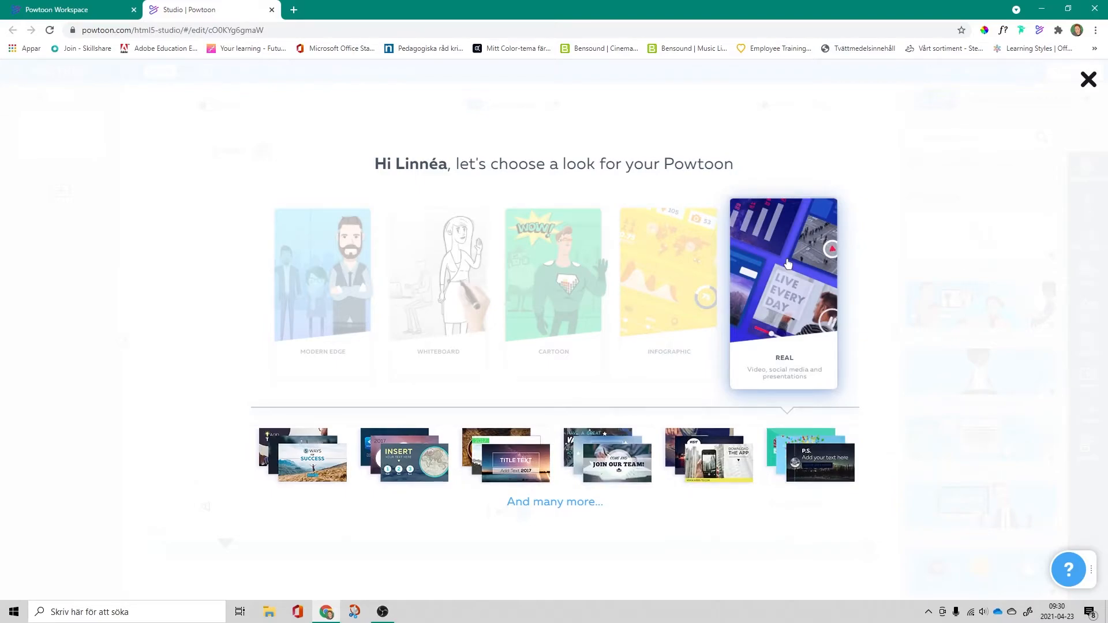
pyautogui.moveTo(322, 282)
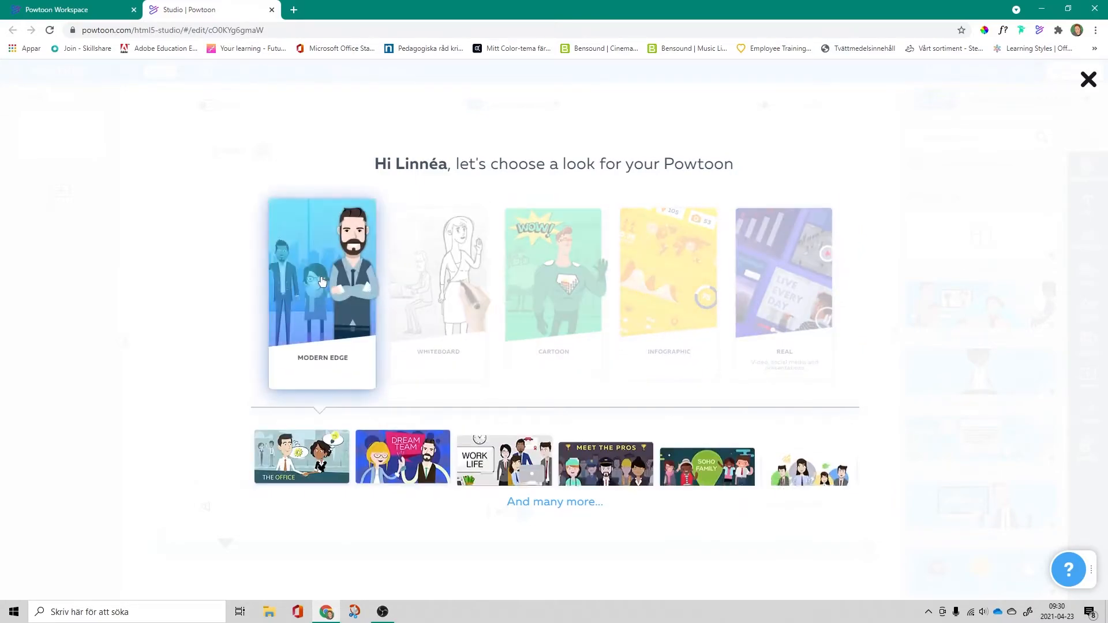
pyautogui.moveTo(418, 277)
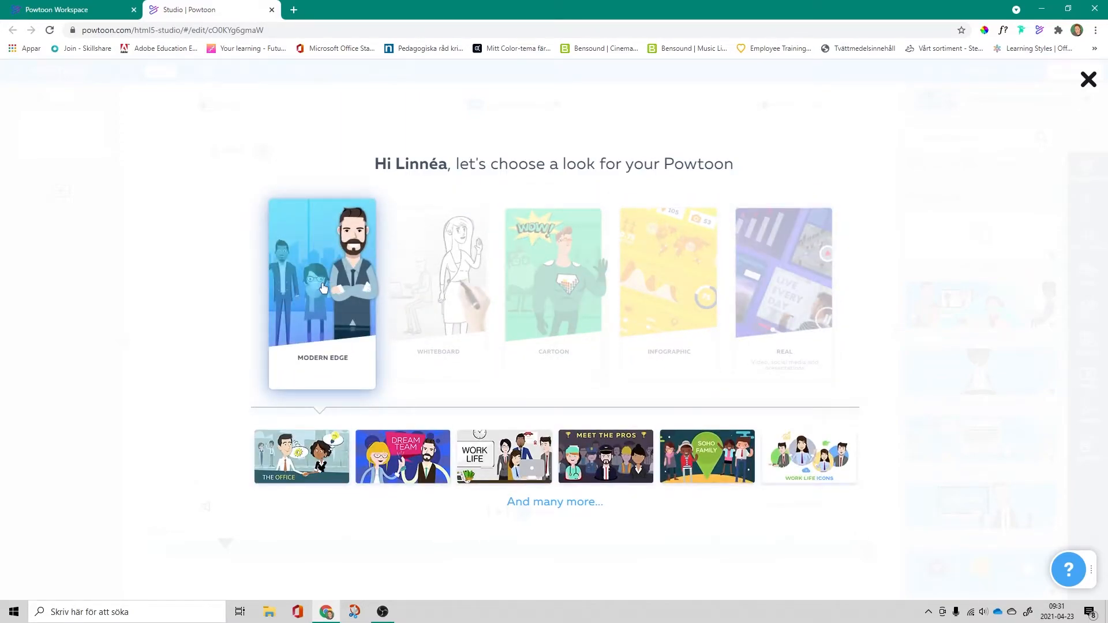
pyautogui.click(323, 287)
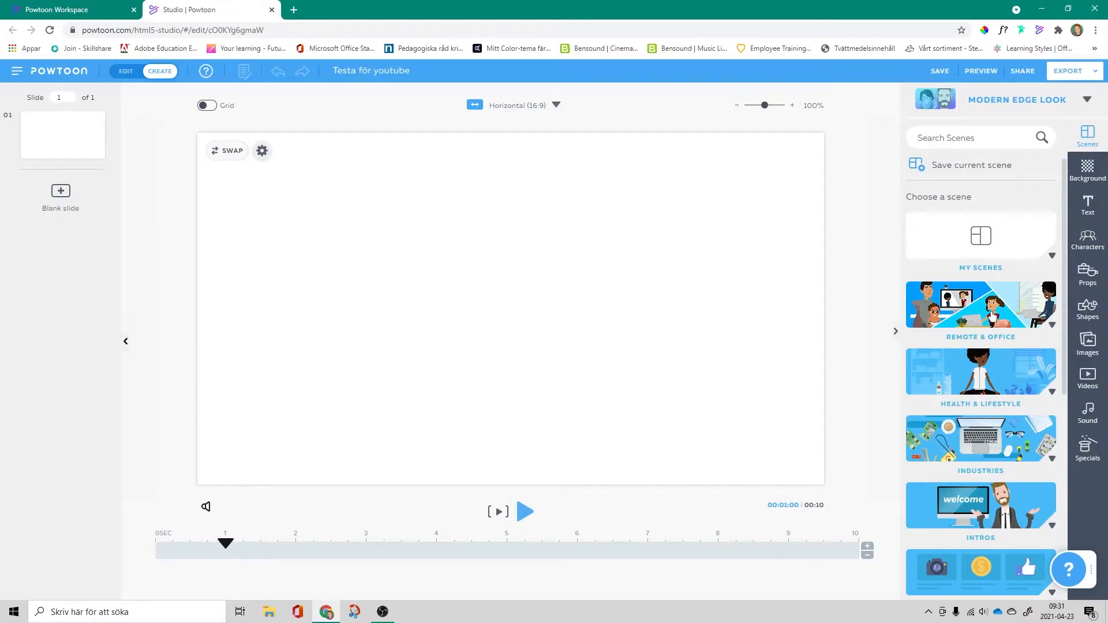
# Insert the Intros scene with the waving woman and the "Add Name" and "Add job position" texts on the first slide.
pyautogui.scroll(-3, 987, 427)
pyautogui.click(995, 337)
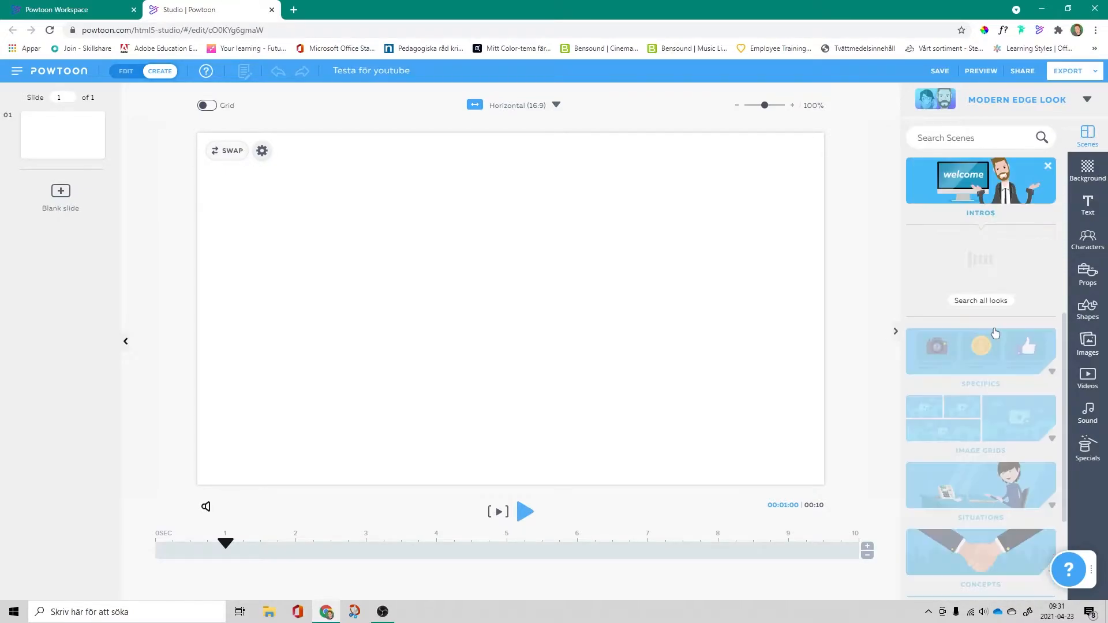
pyautogui.click(949, 225)
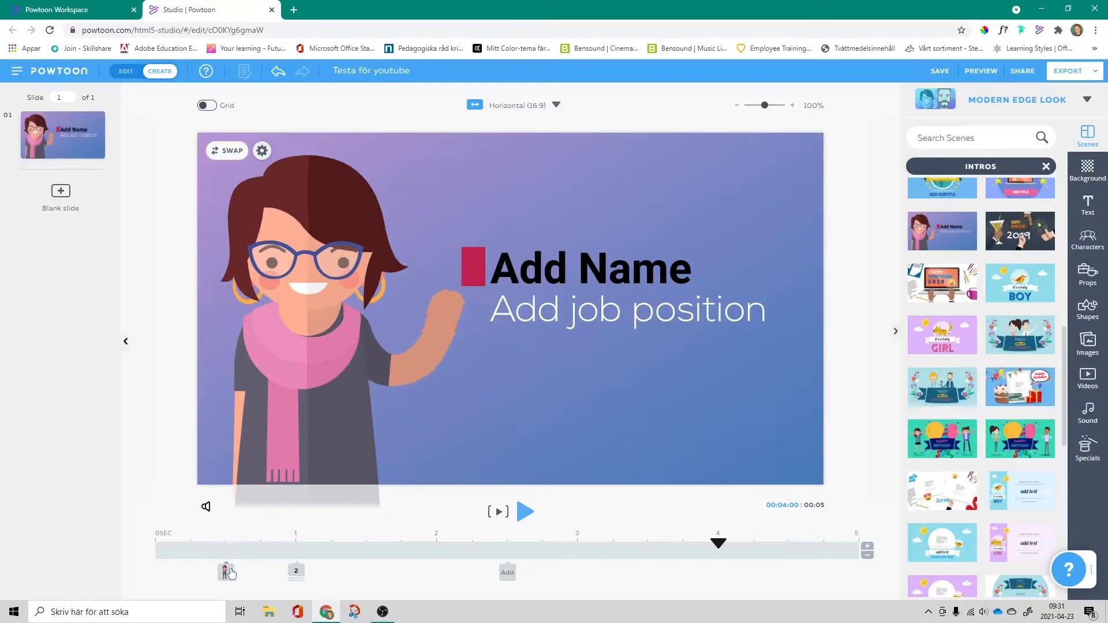
# Inspect the timing of the intro scene's name and job position elements on the timeline and play the video.
pyautogui.click(296, 573)
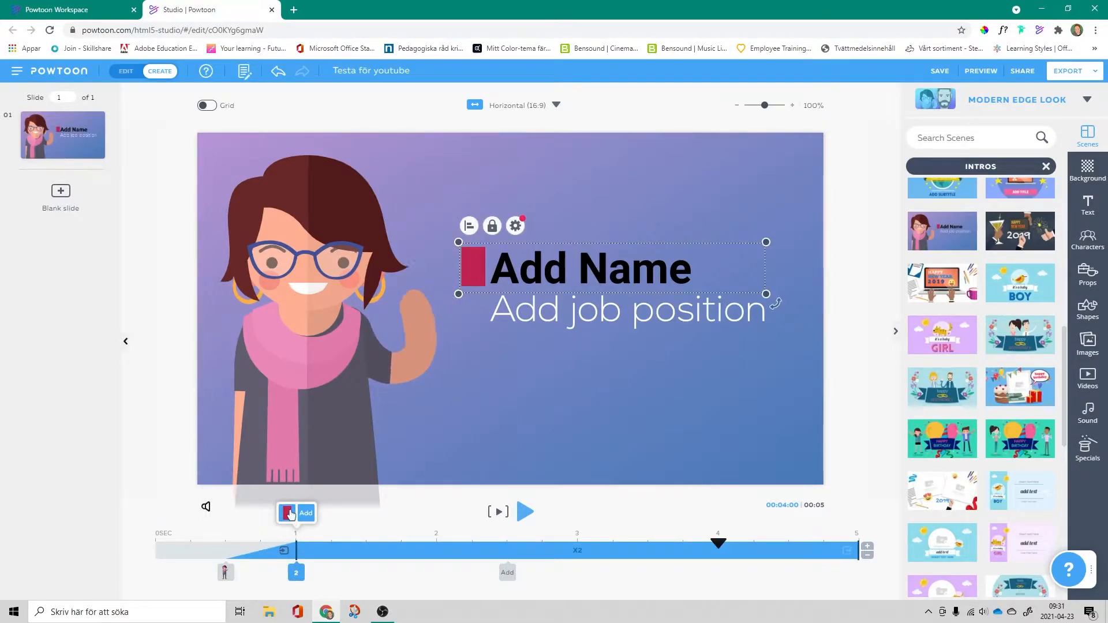
pyautogui.click(523, 512)
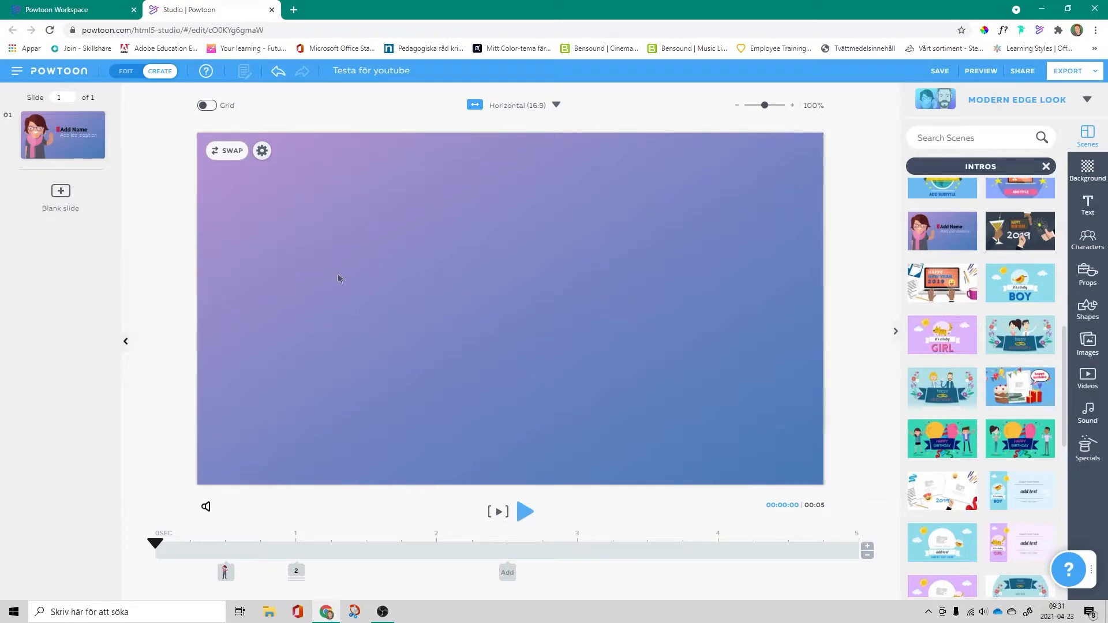
pyautogui.click(507, 573)
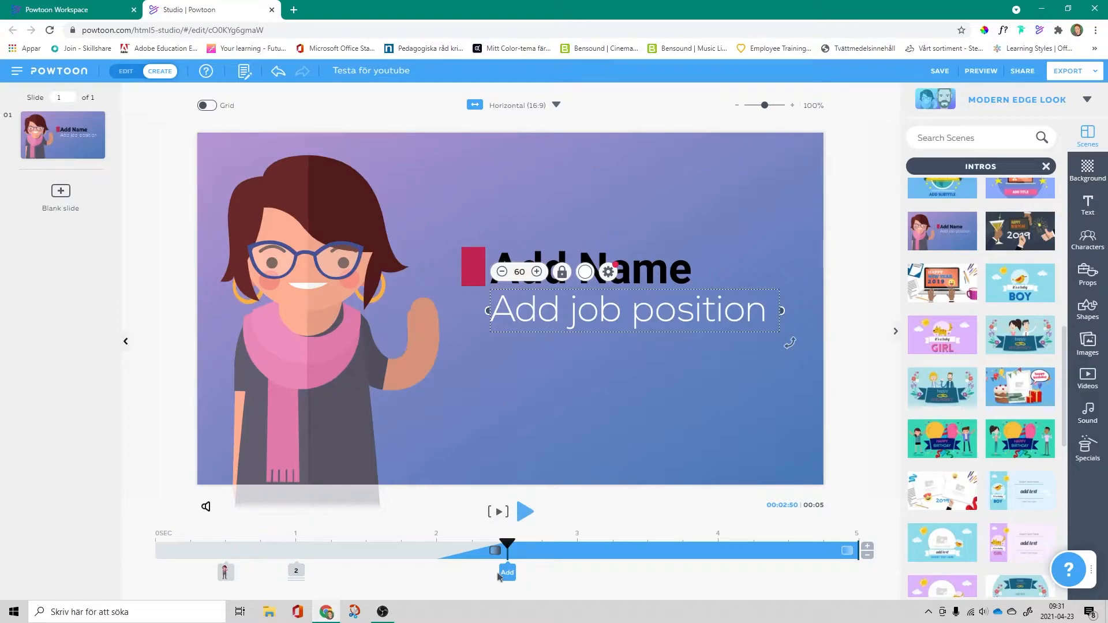
# Browse the background categories, try out image backgrounds on the slide, and apply the Macaroons image.
pyautogui.click(1088, 170)
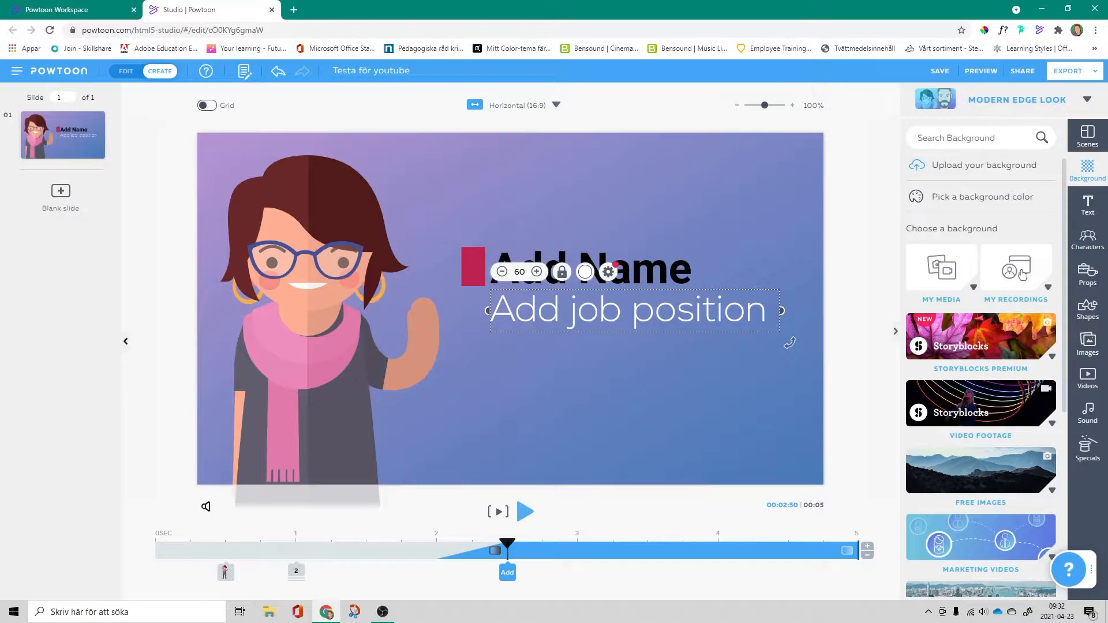
pyautogui.scroll(-2, 1021, 274)
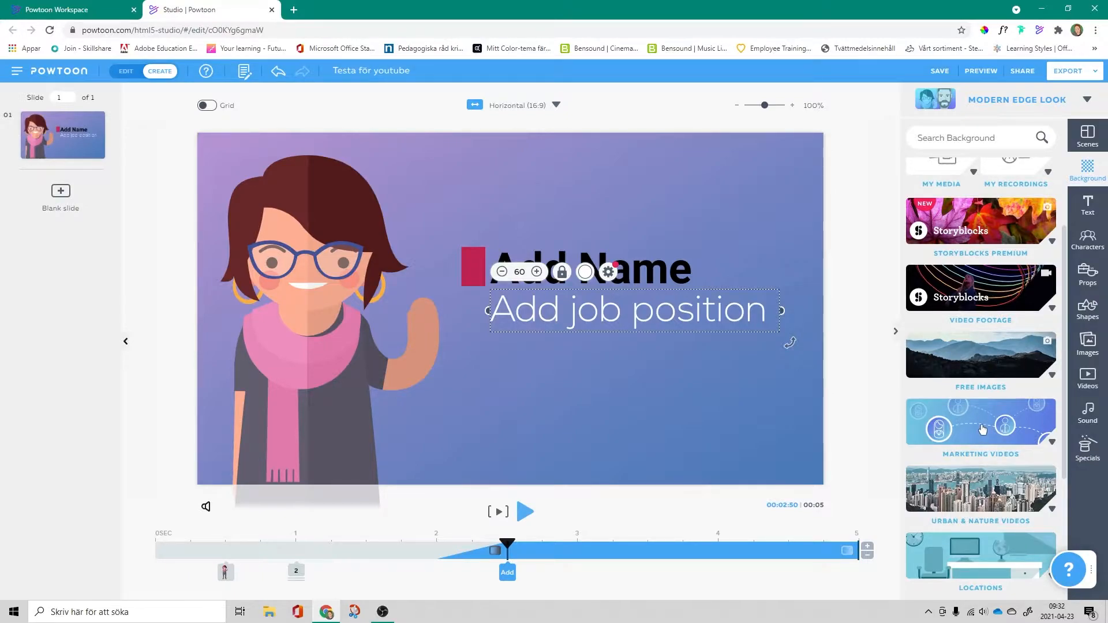
pyautogui.scroll(-2, 984, 421)
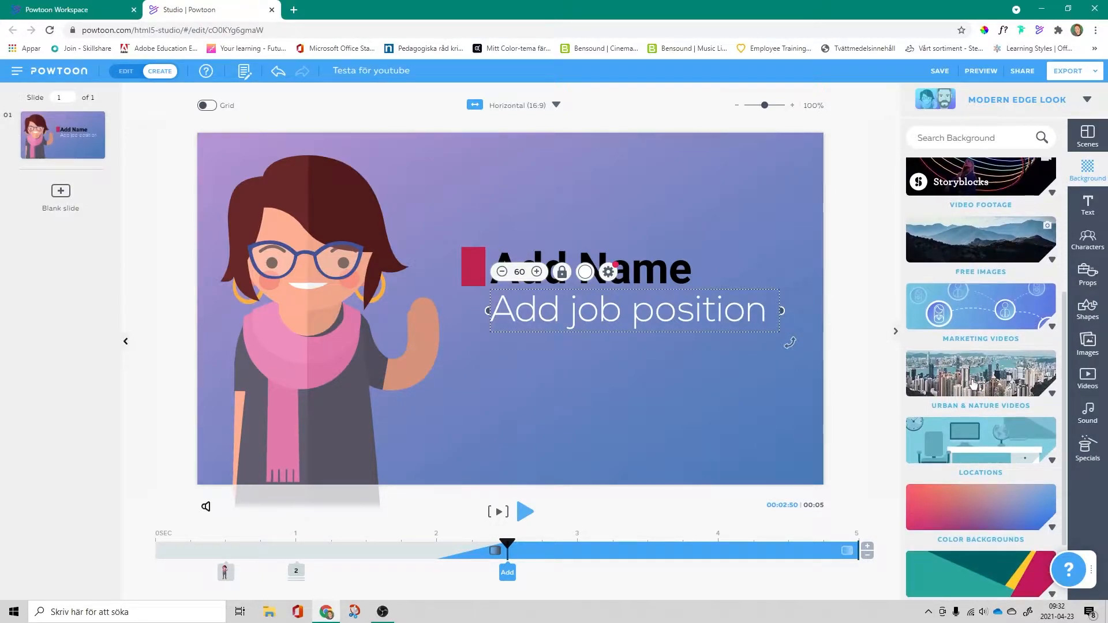
pyautogui.scroll(-1, 975, 387)
pyautogui.scroll(-1, 995, 429)
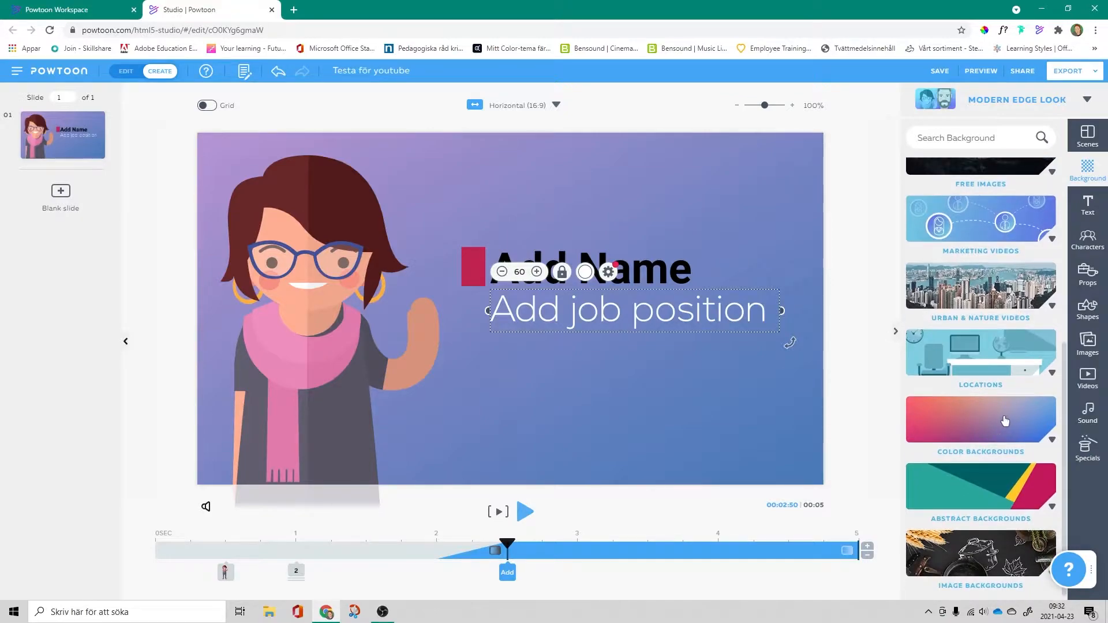
pyautogui.click(1011, 555)
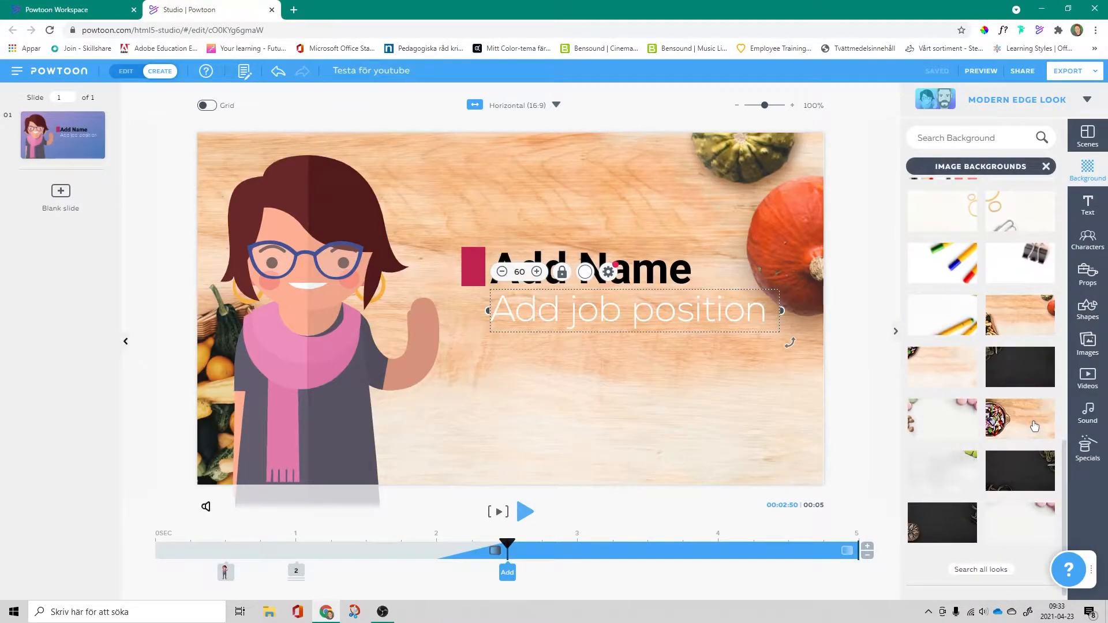
pyautogui.click(1033, 426)
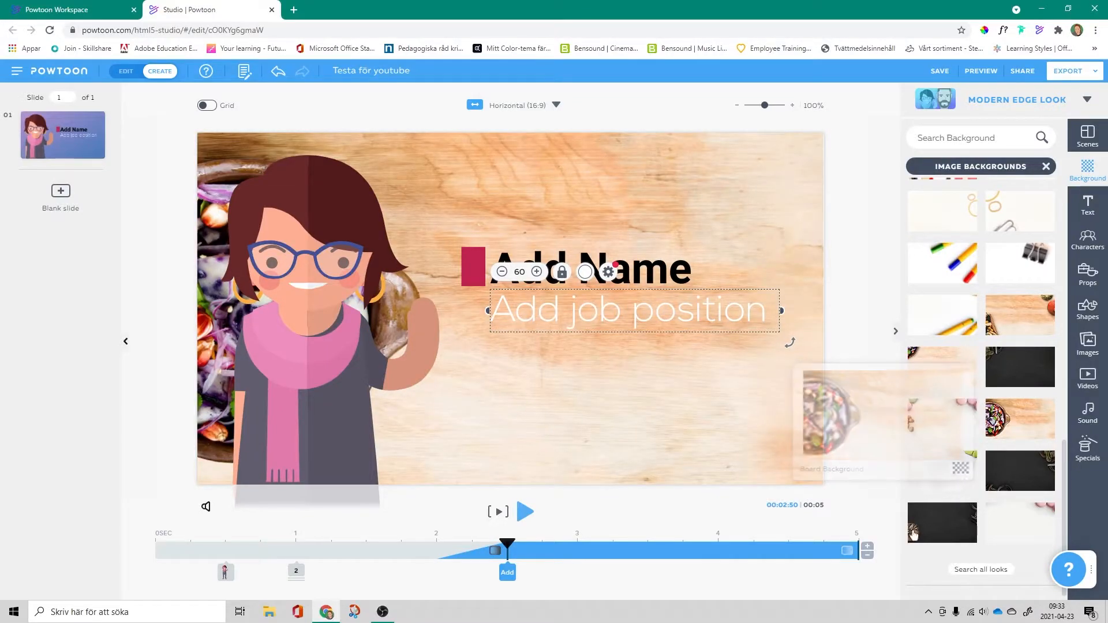
pyautogui.click(1033, 522)
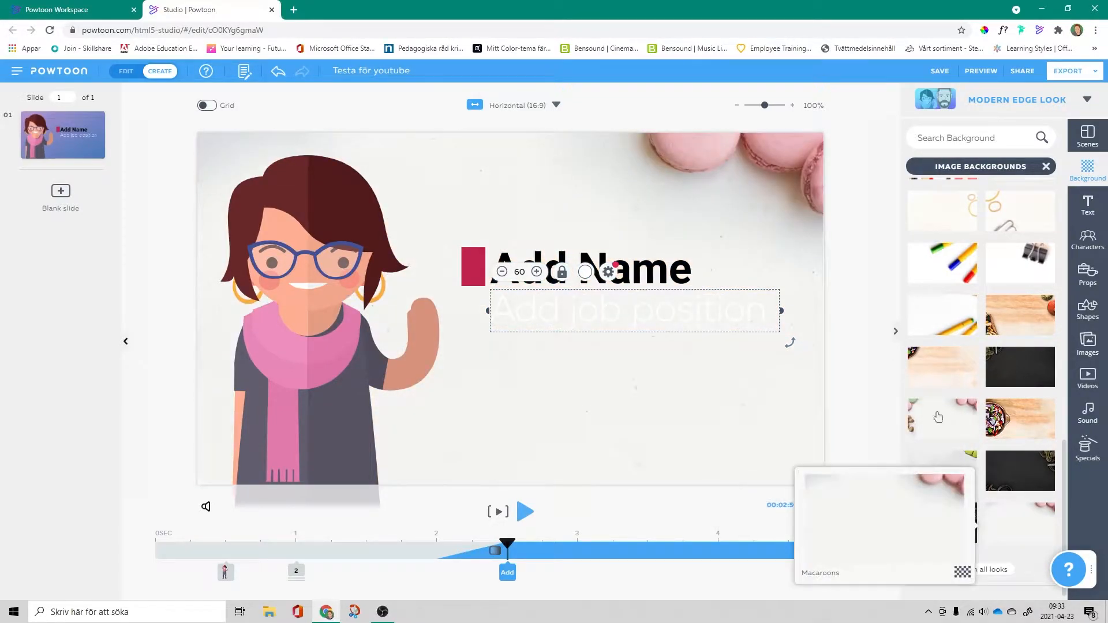
# Browse the designed text options, looking through the Video Titles, Infographics and Badges collections.
pyautogui.click(876, 303)
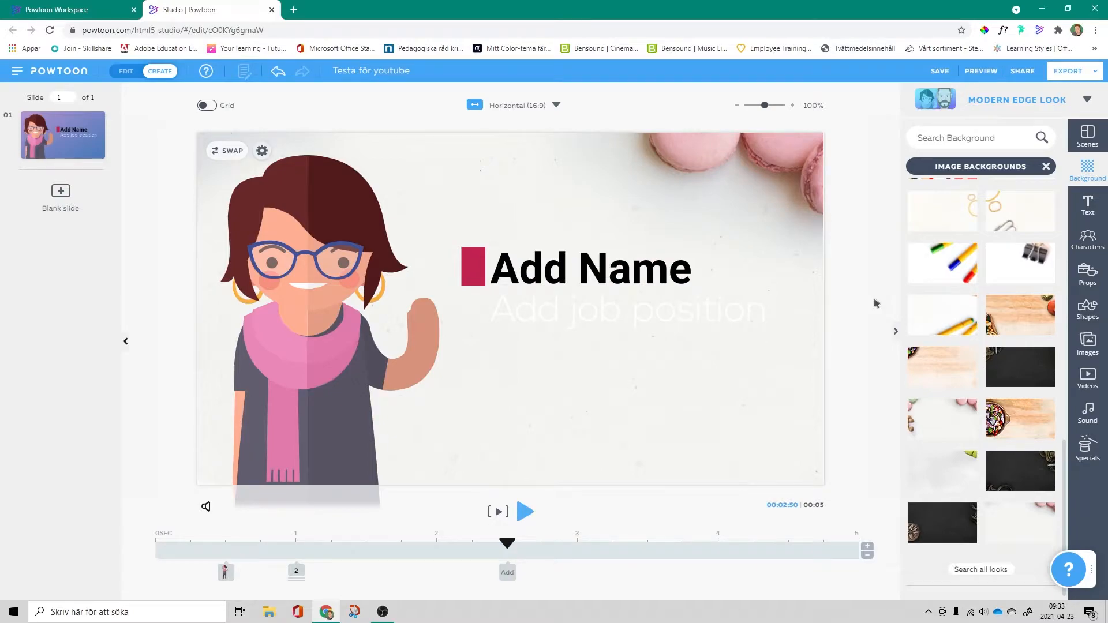
pyautogui.click(1088, 203)
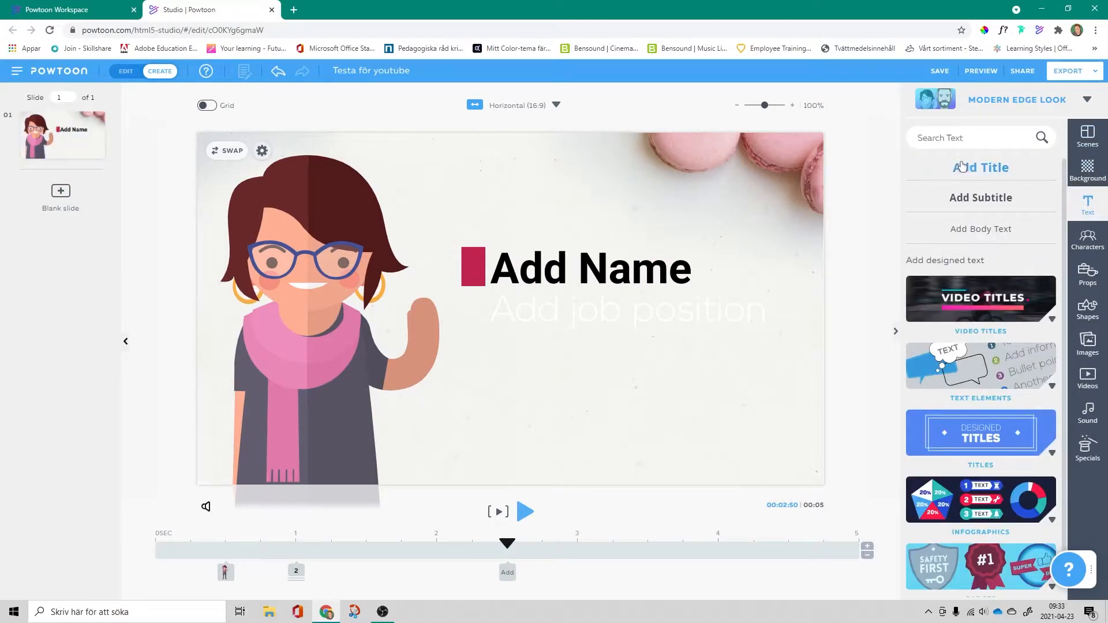
pyautogui.click(963, 294)
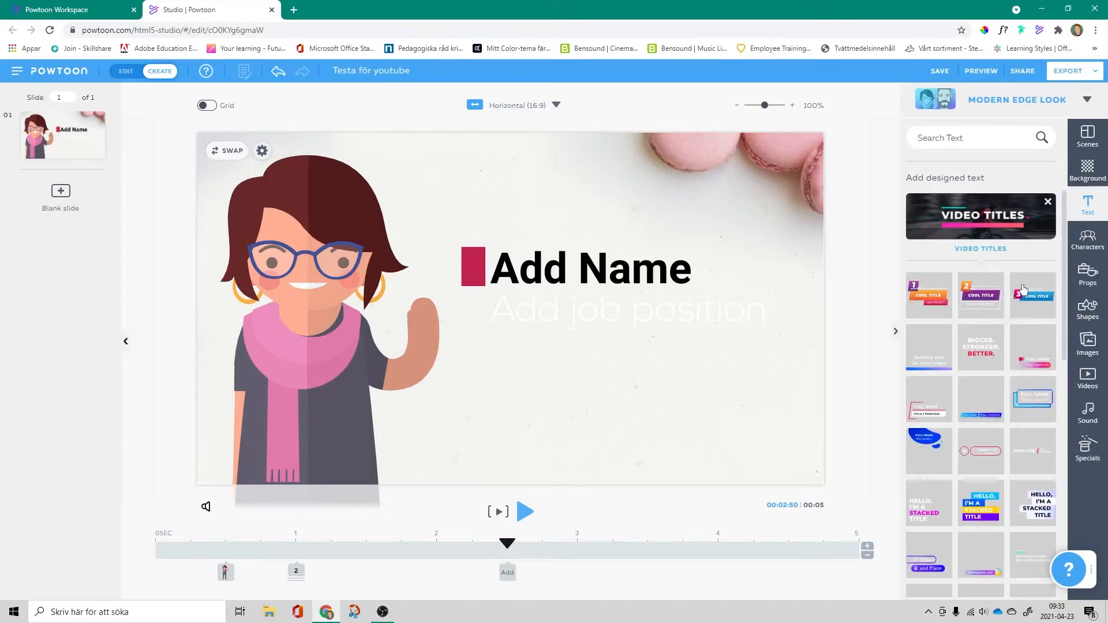
pyautogui.scroll(-2, 1033, 290)
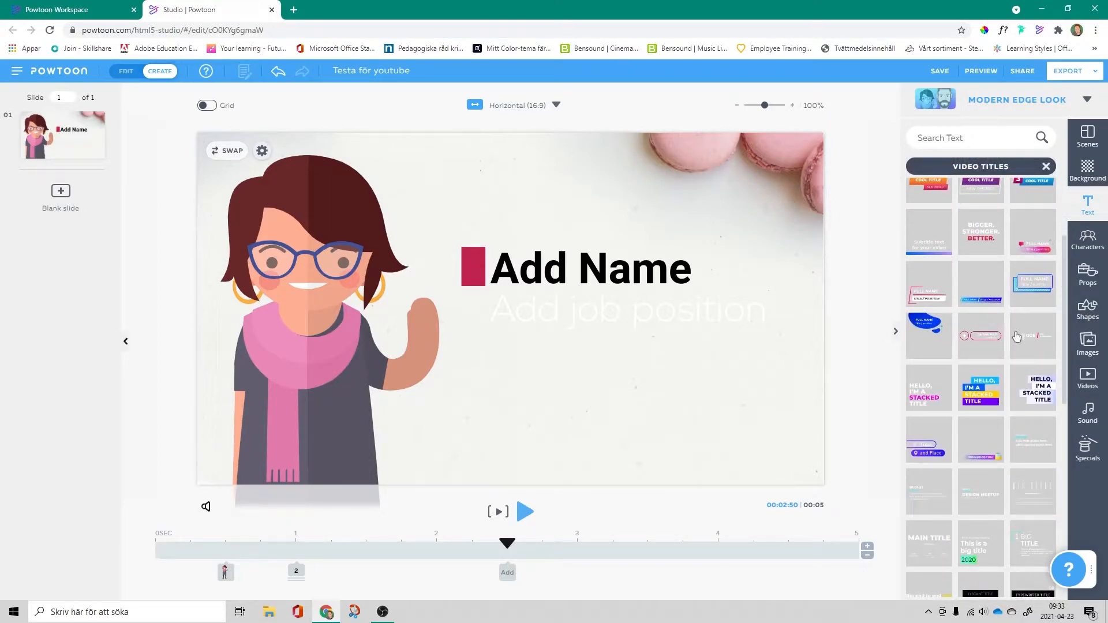
pyautogui.scroll(-6, 992, 352)
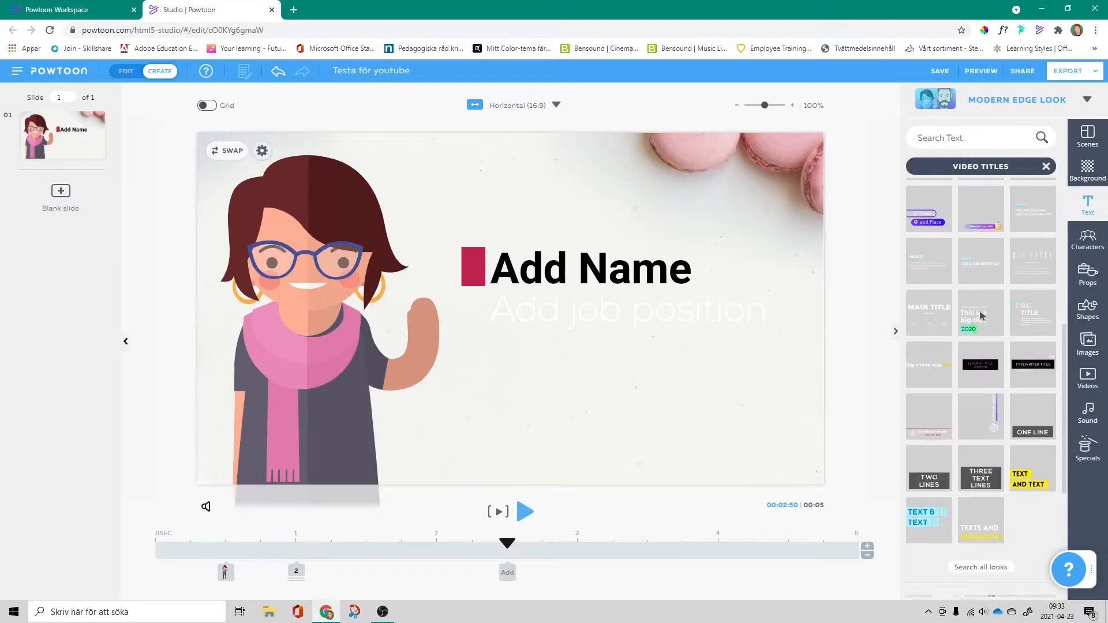
pyautogui.scroll(8, 981, 316)
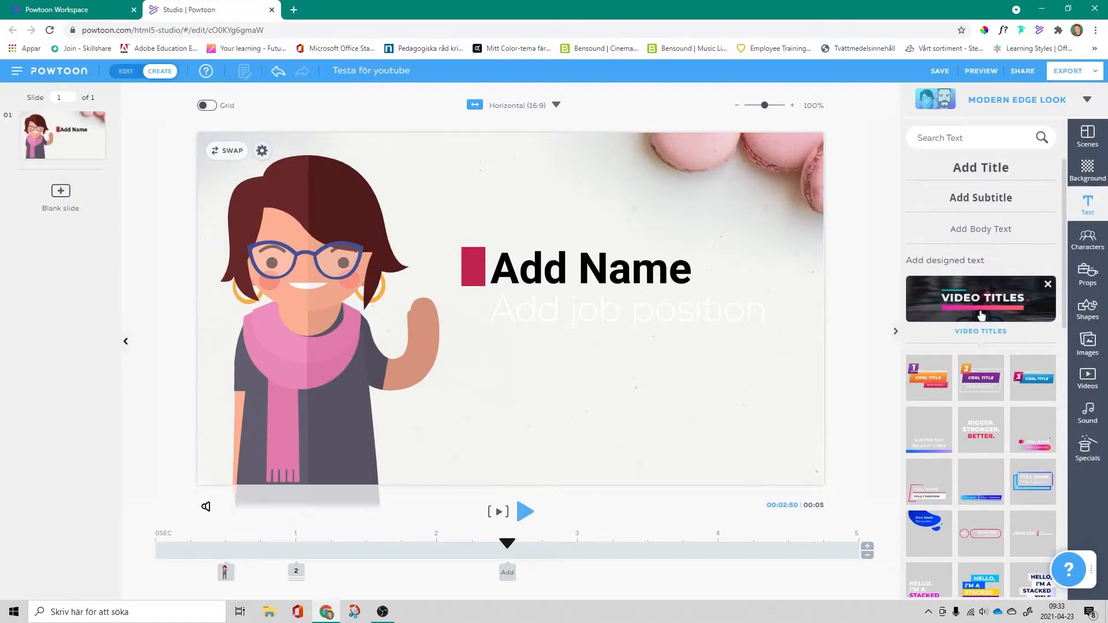
pyautogui.click(990, 312)
pyautogui.scroll(-1, 981, 440)
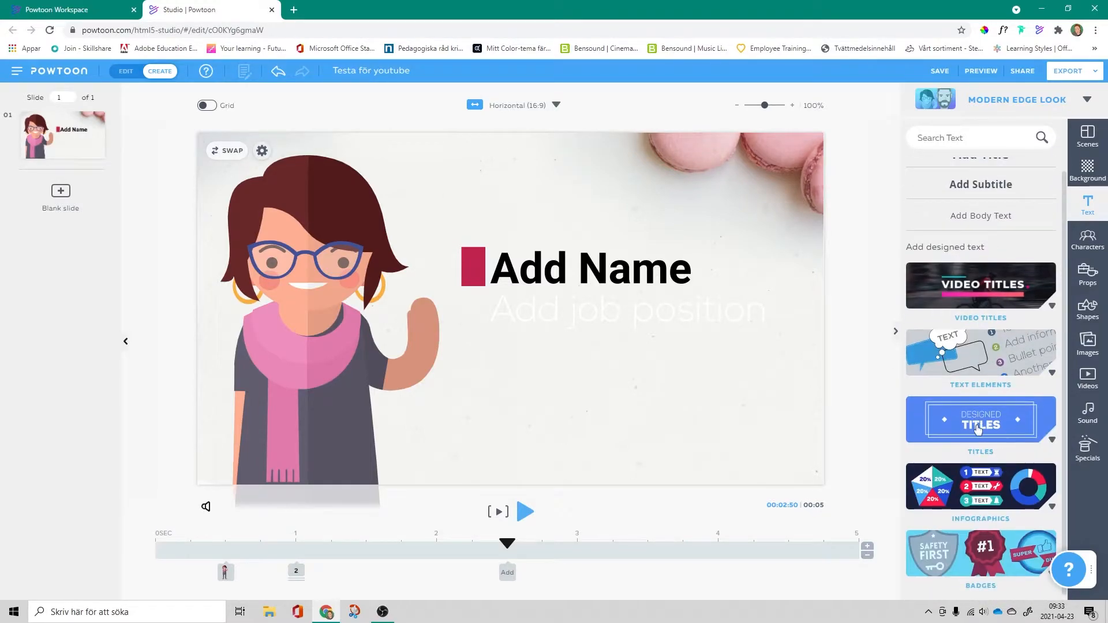
pyautogui.click(985, 491)
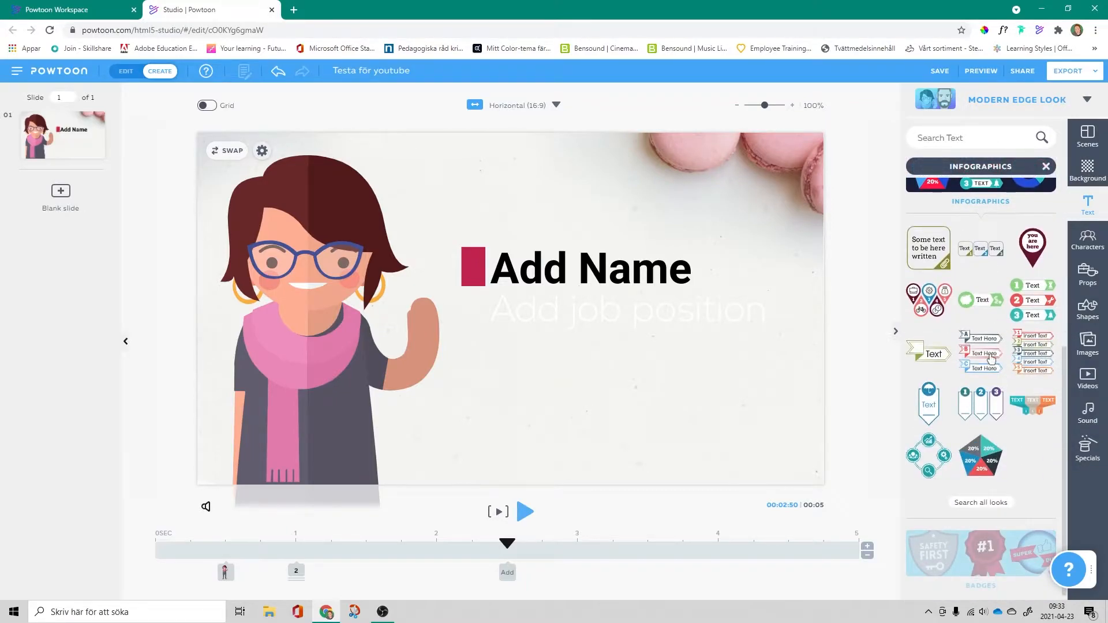
pyautogui.click(989, 567)
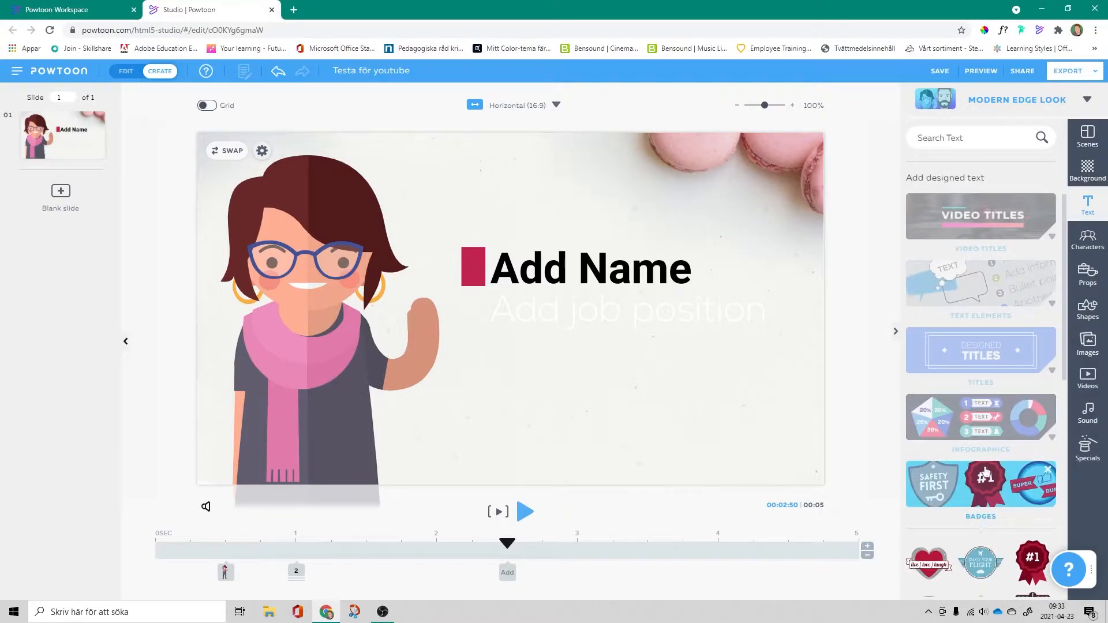
pyautogui.scroll(8, 990, 464)
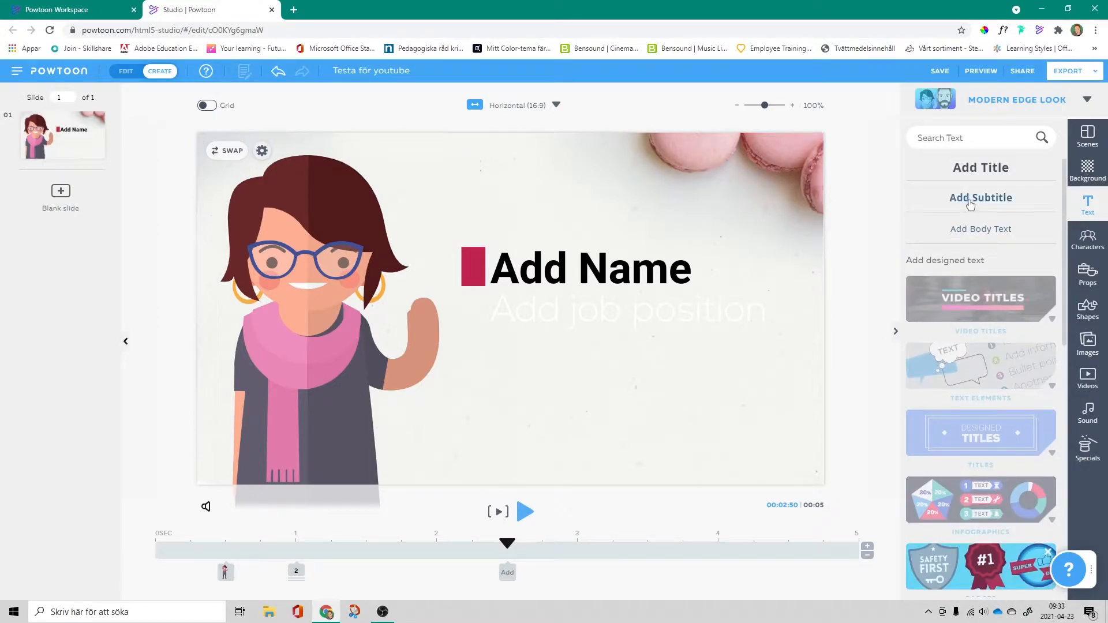
# Add the Cosmo woman in orange trousers in the kneeling Working pose below the job position text, and set her entrance to 3.75 s.
pyautogui.click(1087, 242)
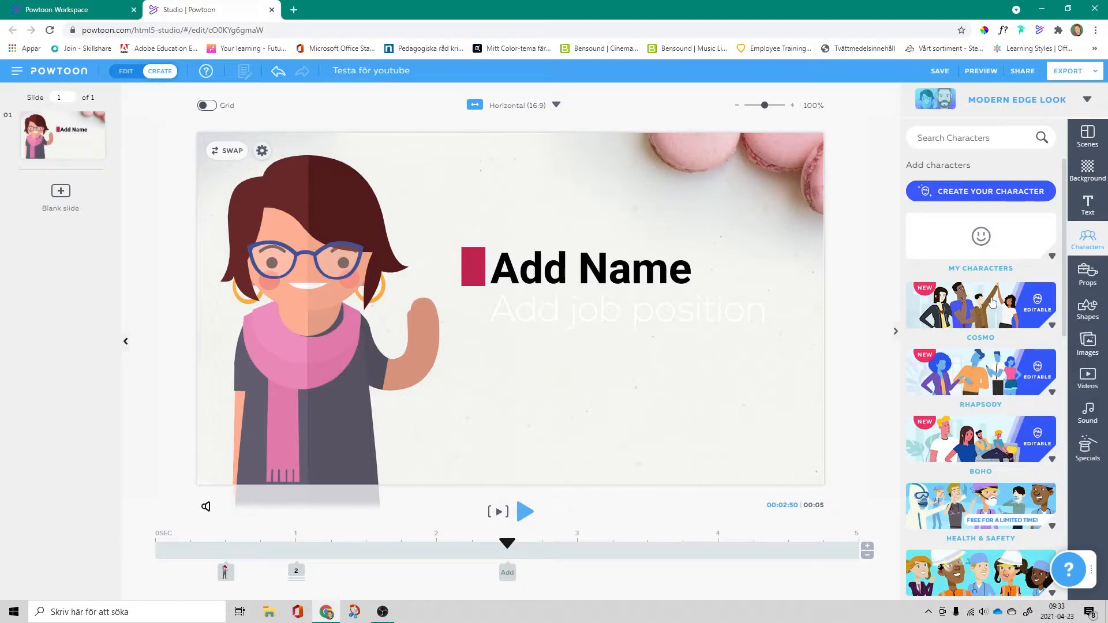
pyautogui.scroll(-2, 993, 310)
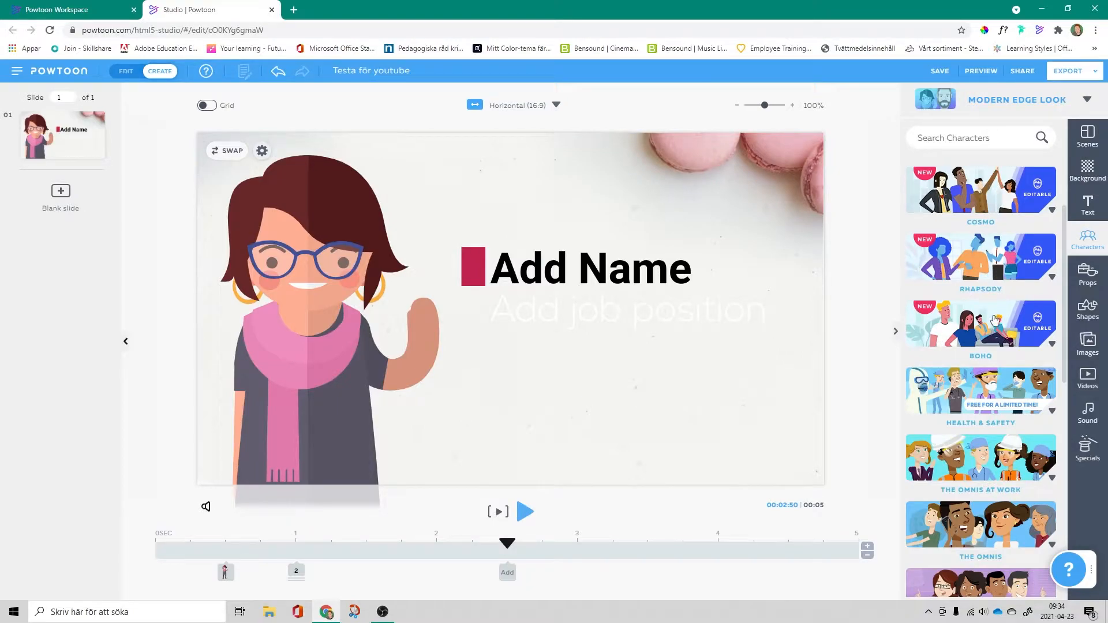
pyautogui.scroll(-2, 994, 323)
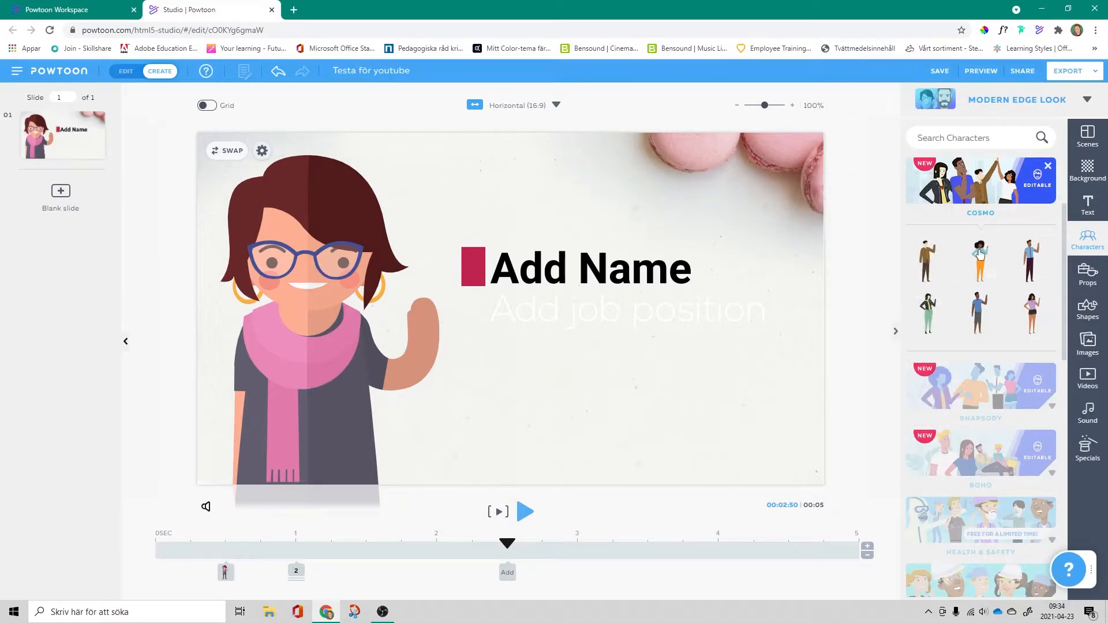
pyautogui.moveTo(979, 254)
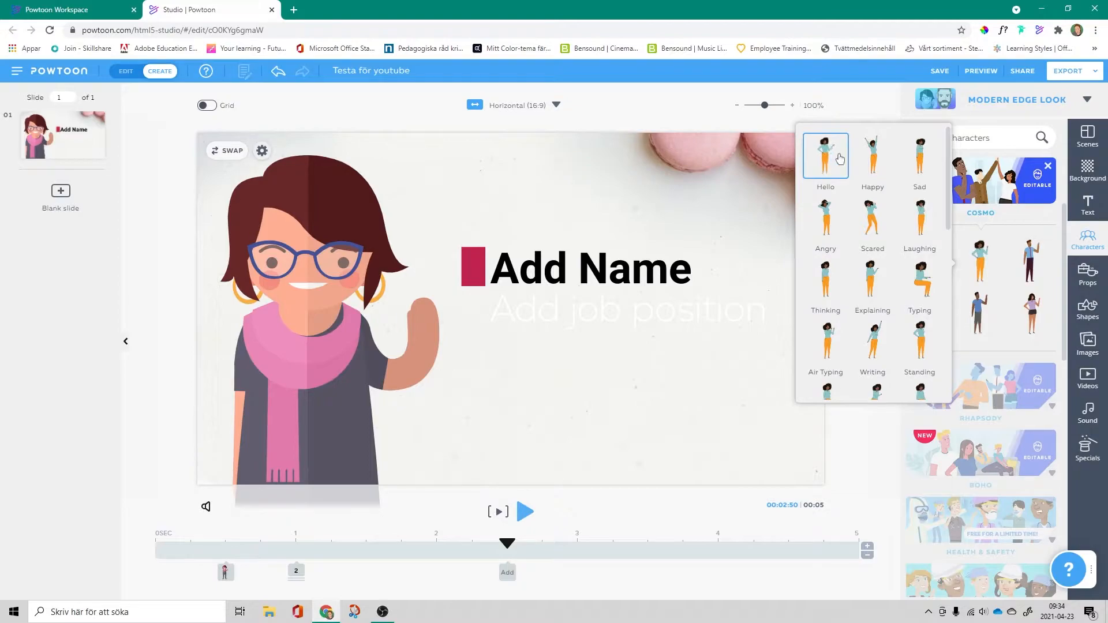
pyautogui.scroll(-8, 917, 298)
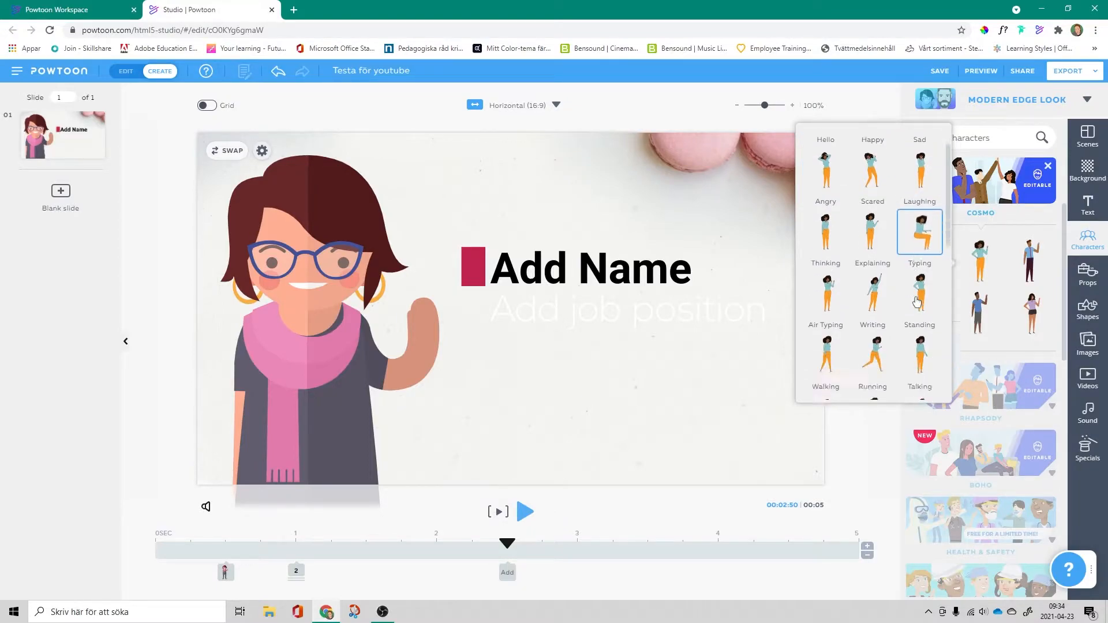
pyautogui.scroll(-1, 918, 300)
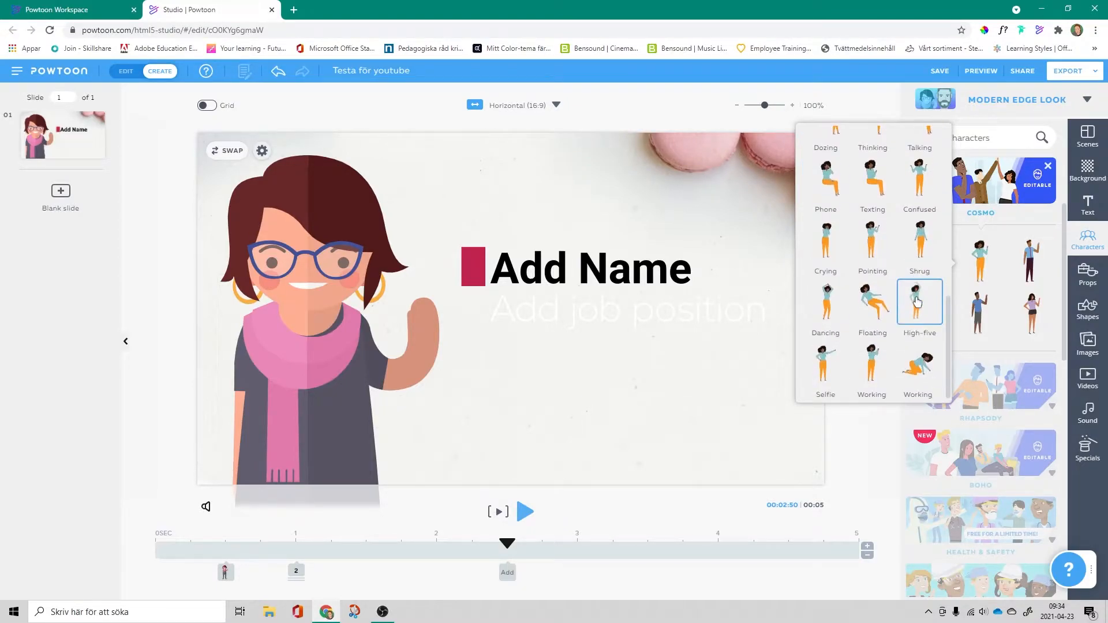
pyautogui.moveTo(919, 362); pyautogui.dragTo(557, 433)
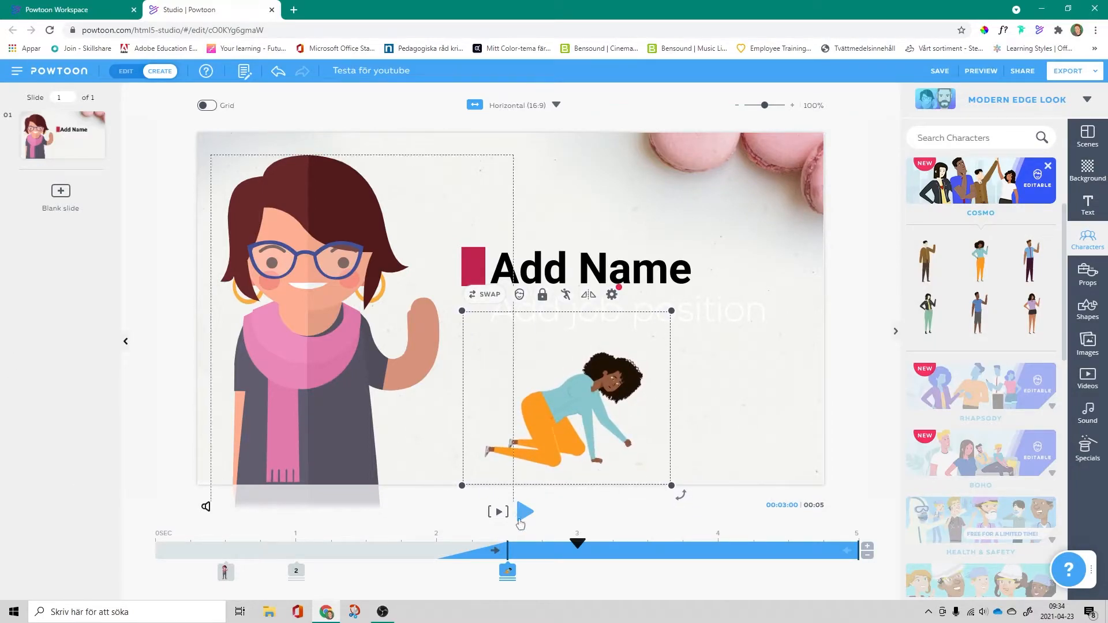
pyautogui.moveTo(508, 571); pyautogui.dragTo(683, 573)
pyautogui.click(855, 426)
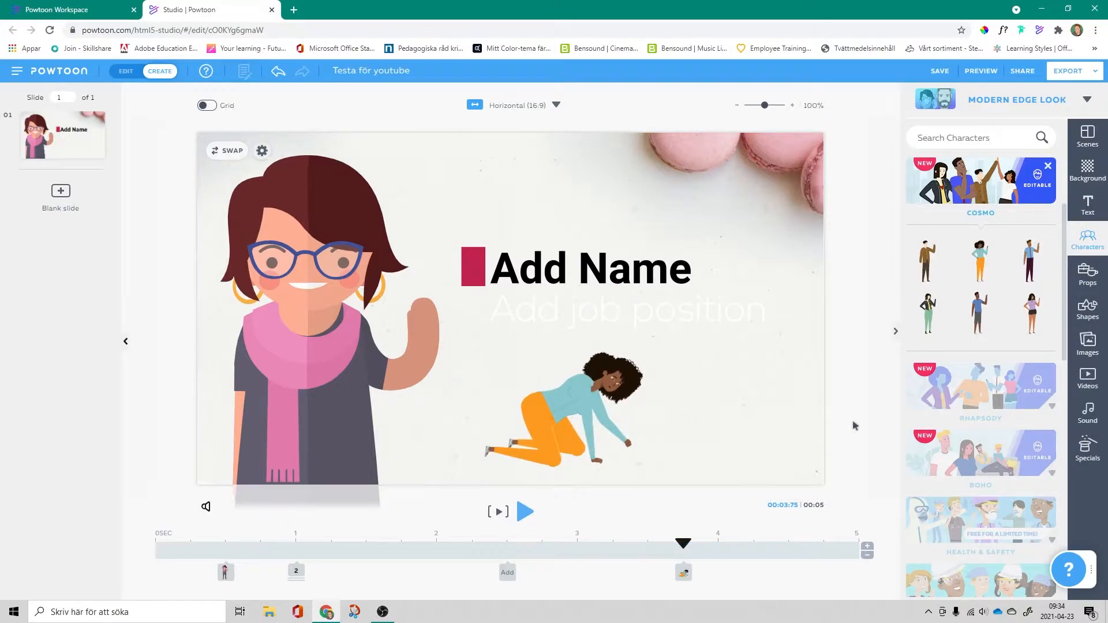
# Start a custom character in the Character Builder with the female gender and the available body type, and review the presets.
pyautogui.scroll(5, 973, 369)
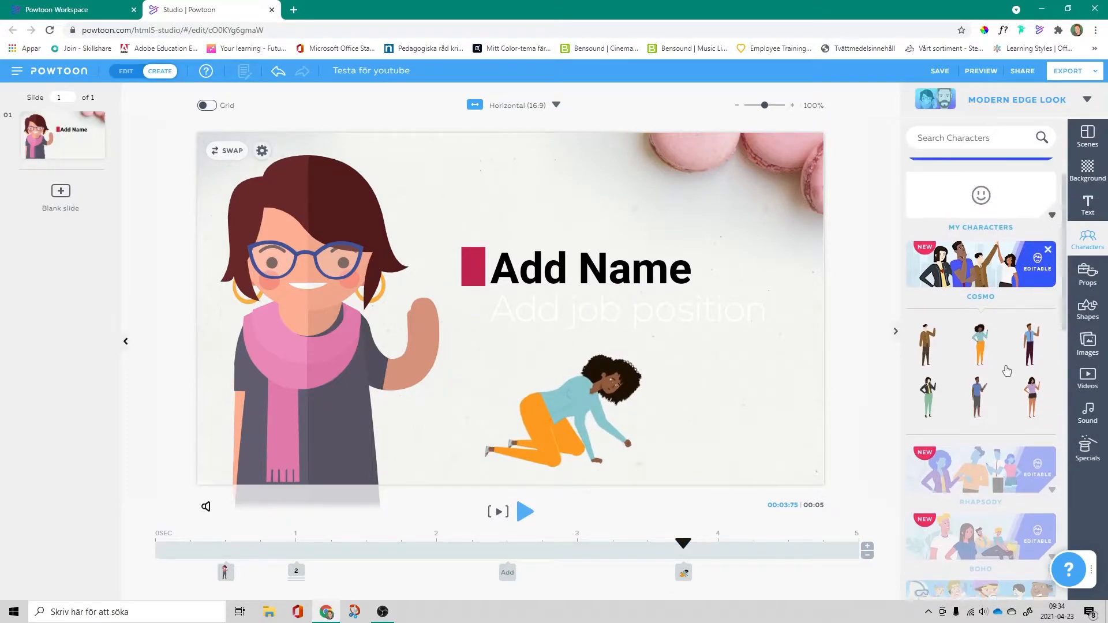
pyautogui.moveTo(1014, 370)
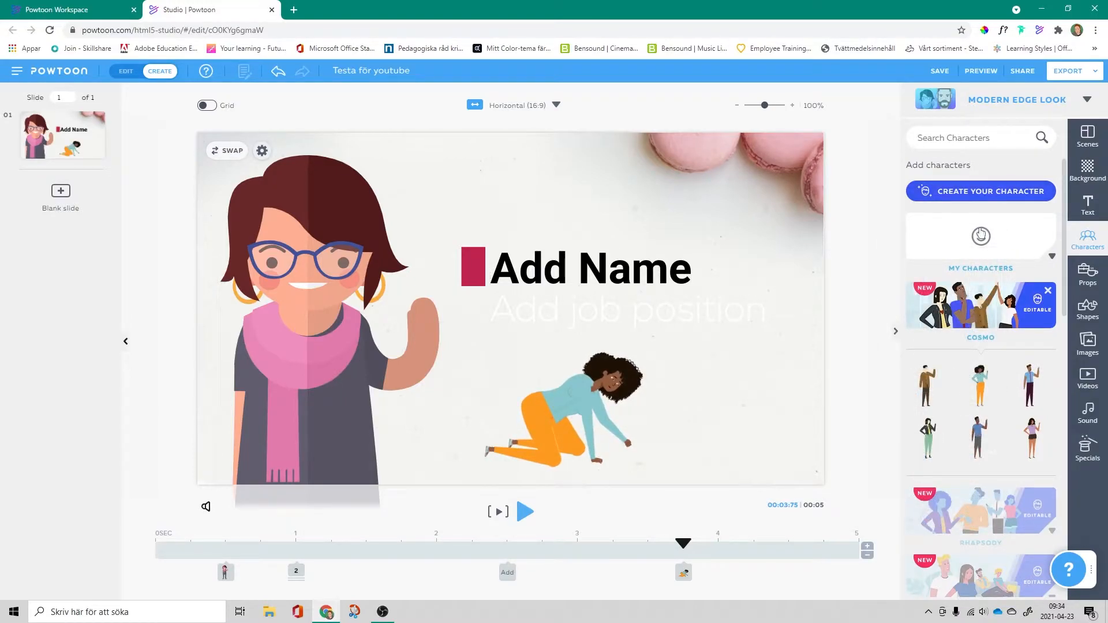
pyautogui.click(956, 190)
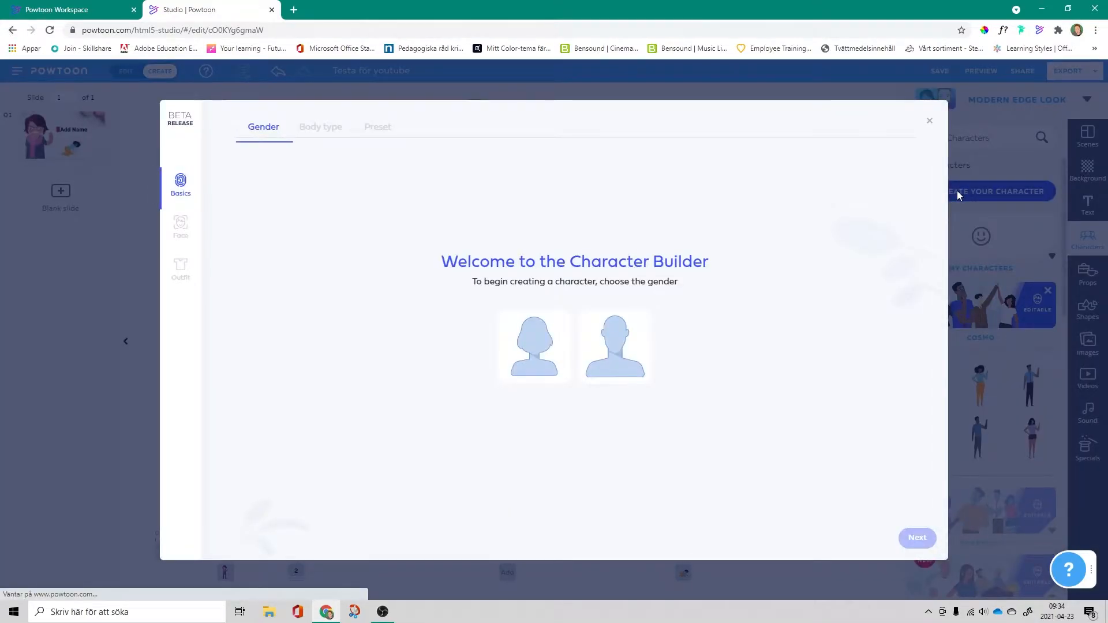
pyautogui.click(547, 360)
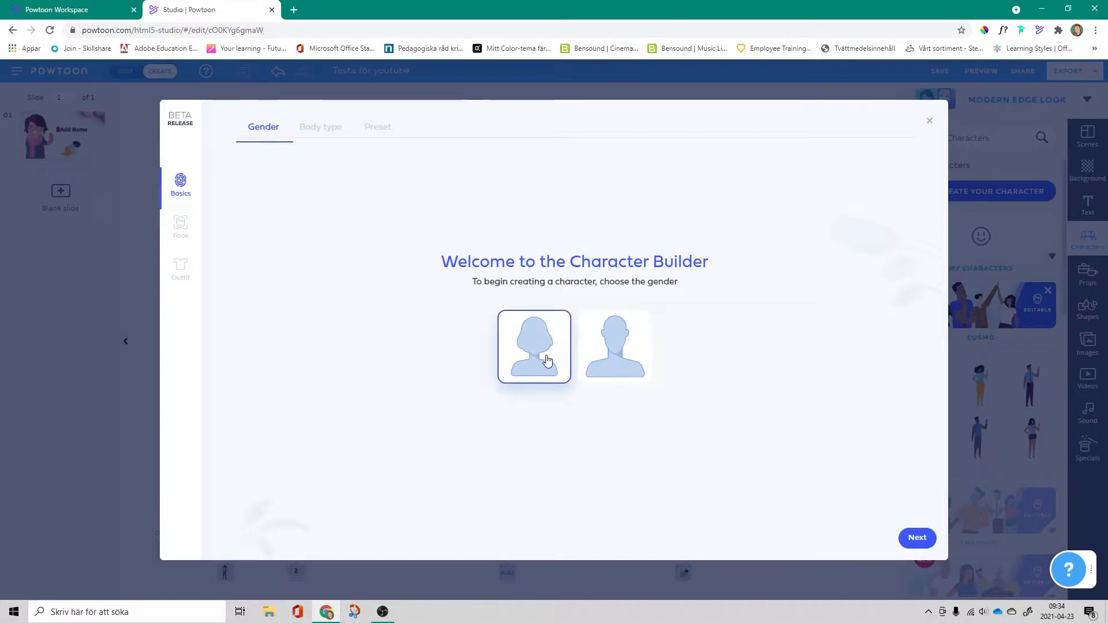
pyautogui.click(916, 538)
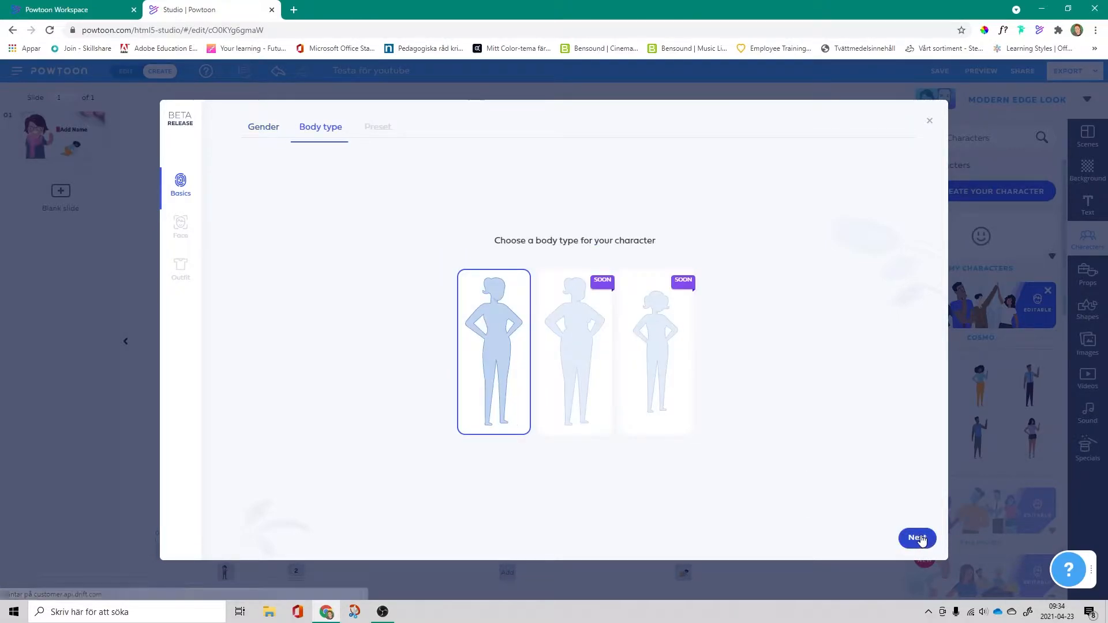
pyautogui.click(917, 538)
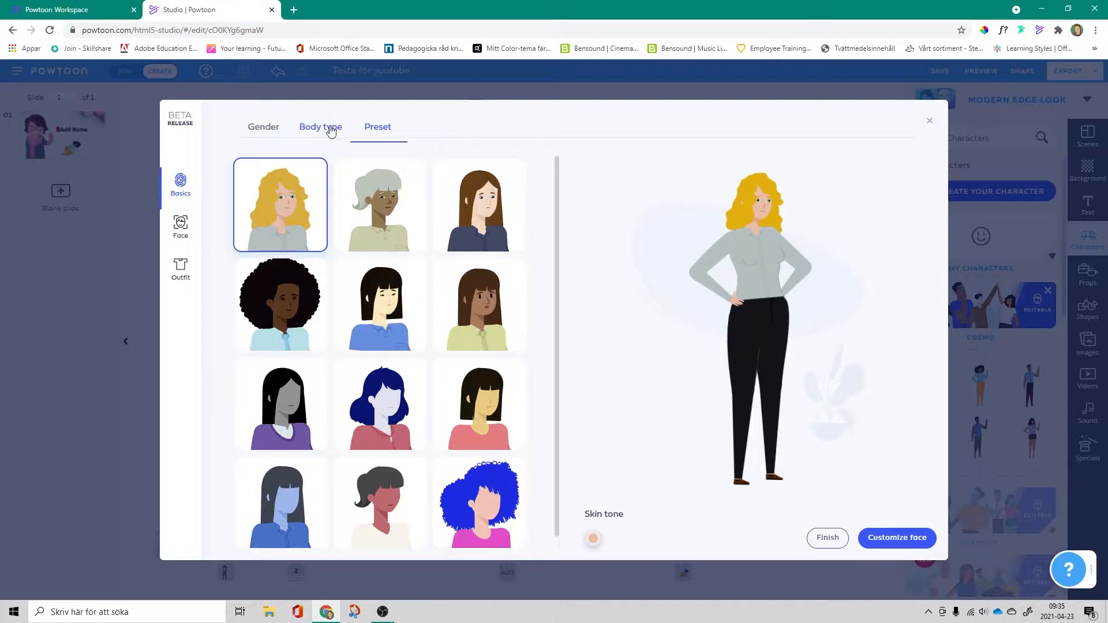
pyautogui.scroll(-1, 502, 309)
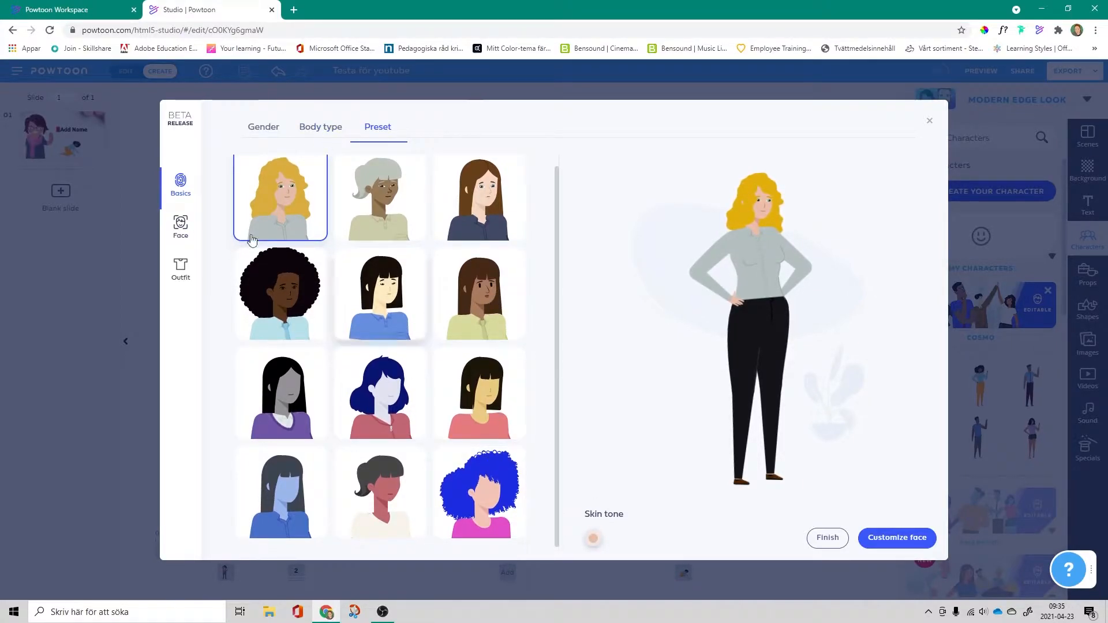
# Give the character the third head shape and long straight hair with bangs, colored reddish brown.
pyautogui.click(178, 227)
pyautogui.click(383, 211)
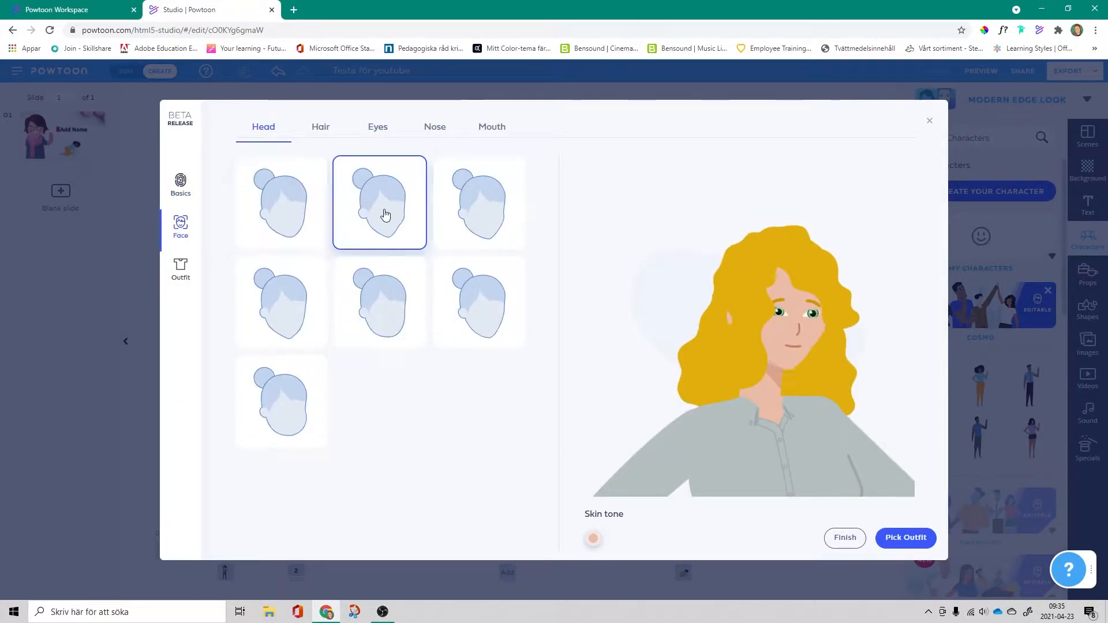
pyautogui.click(480, 223)
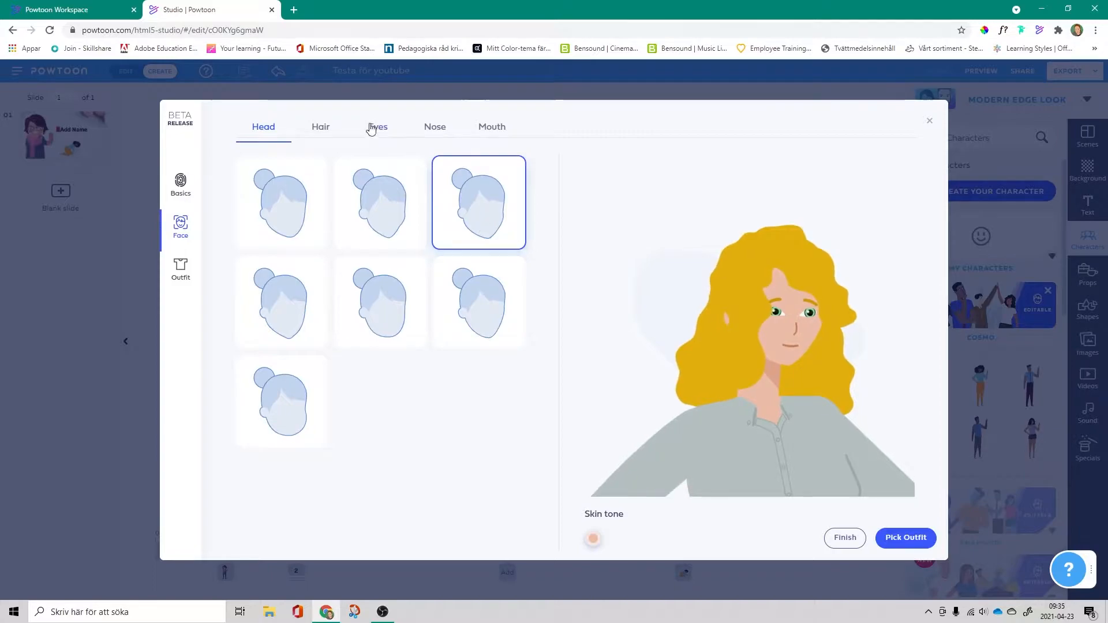
pyautogui.click(316, 126)
pyautogui.click(483, 214)
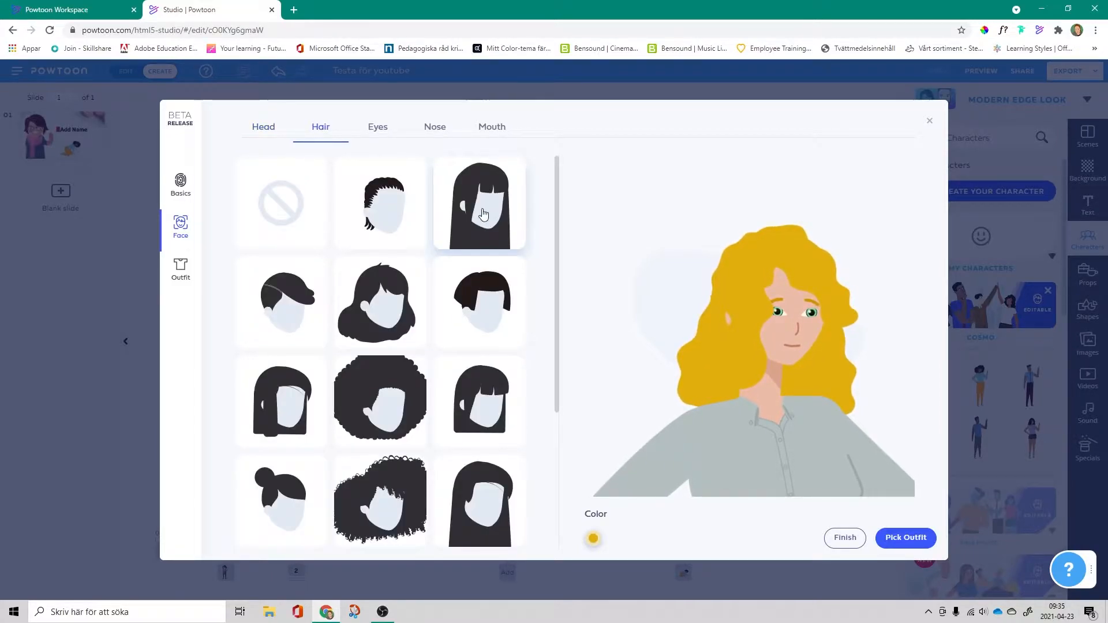
pyautogui.click(596, 541)
pyautogui.click(600, 437)
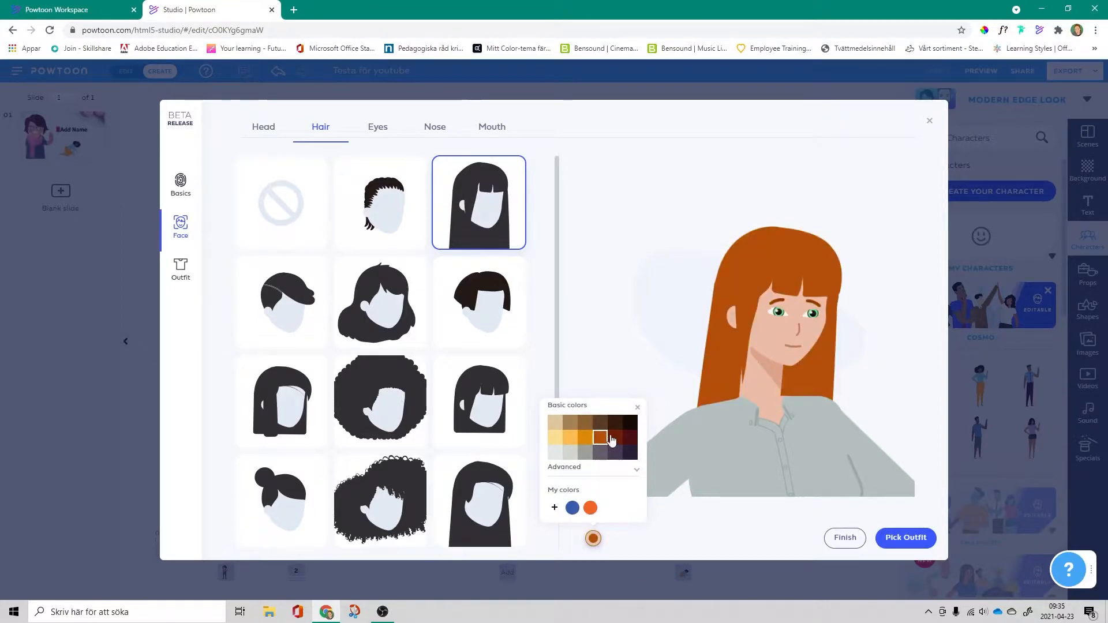
# Change the character's eye color to steel blue, try a pointed nose, and choose the curved nose with a visible nostril.
pyautogui.click(385, 132)
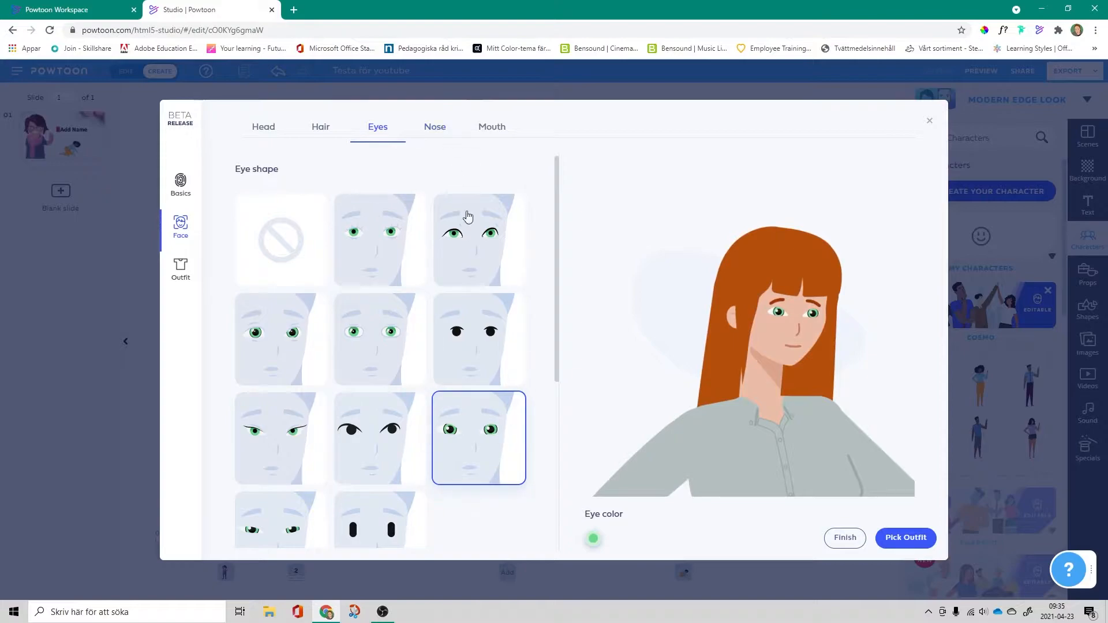
pyautogui.click(593, 539)
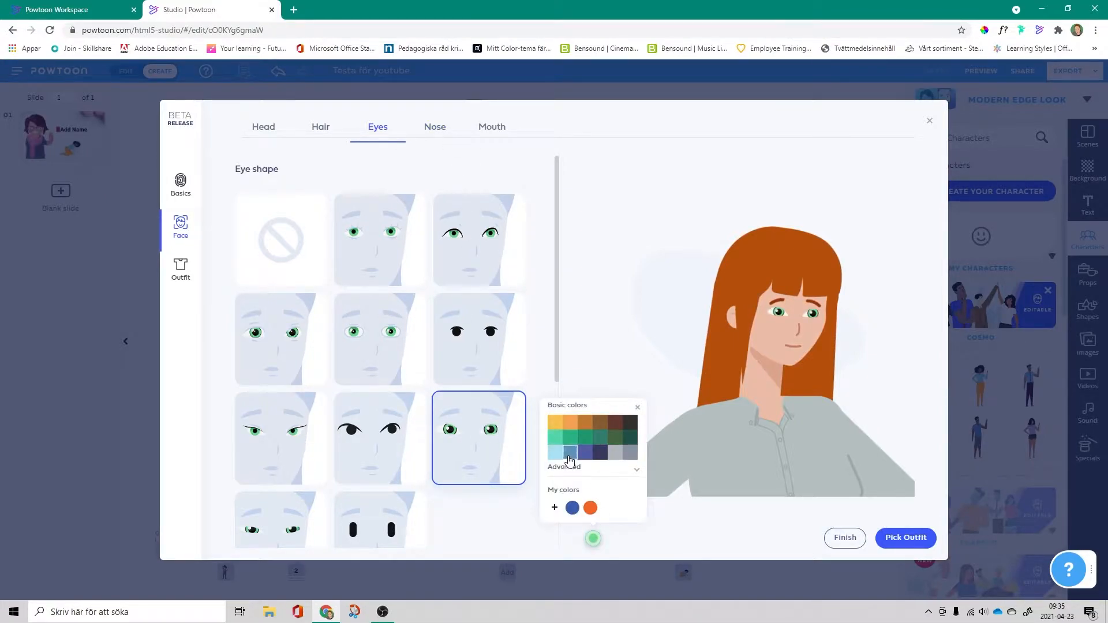
pyautogui.click(570, 455)
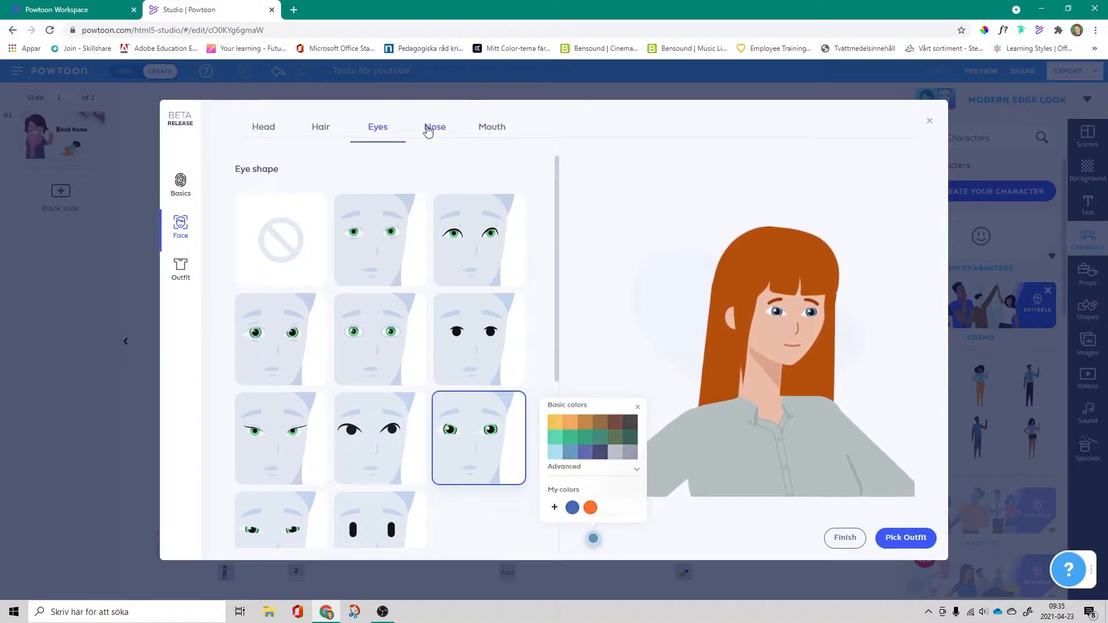
pyautogui.click(435, 125)
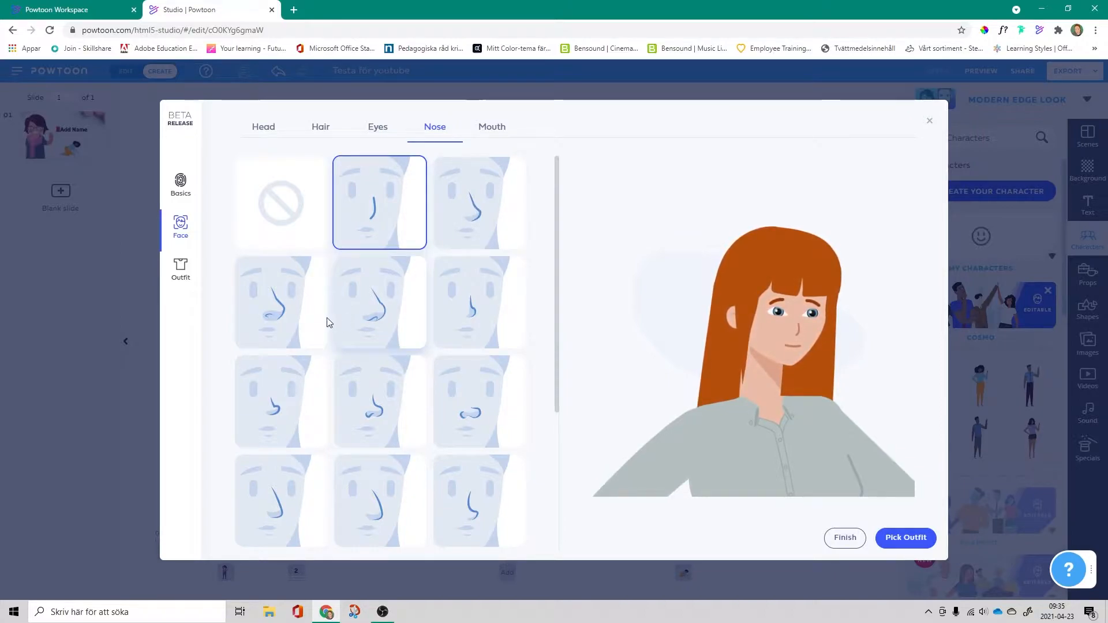
pyautogui.click(470, 215)
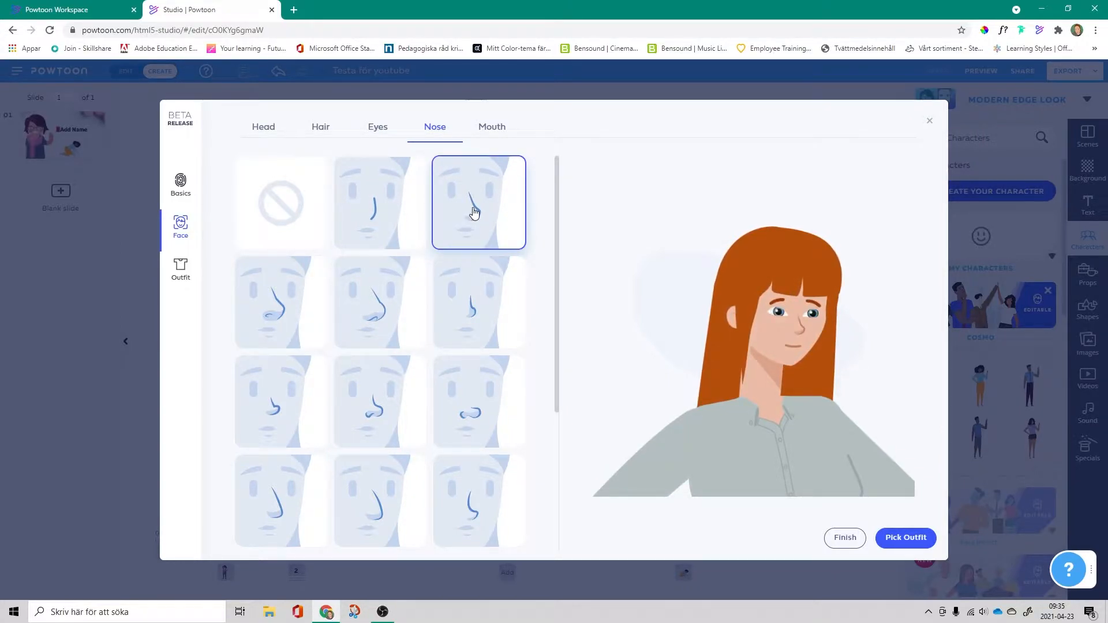
pyautogui.click(379, 428)
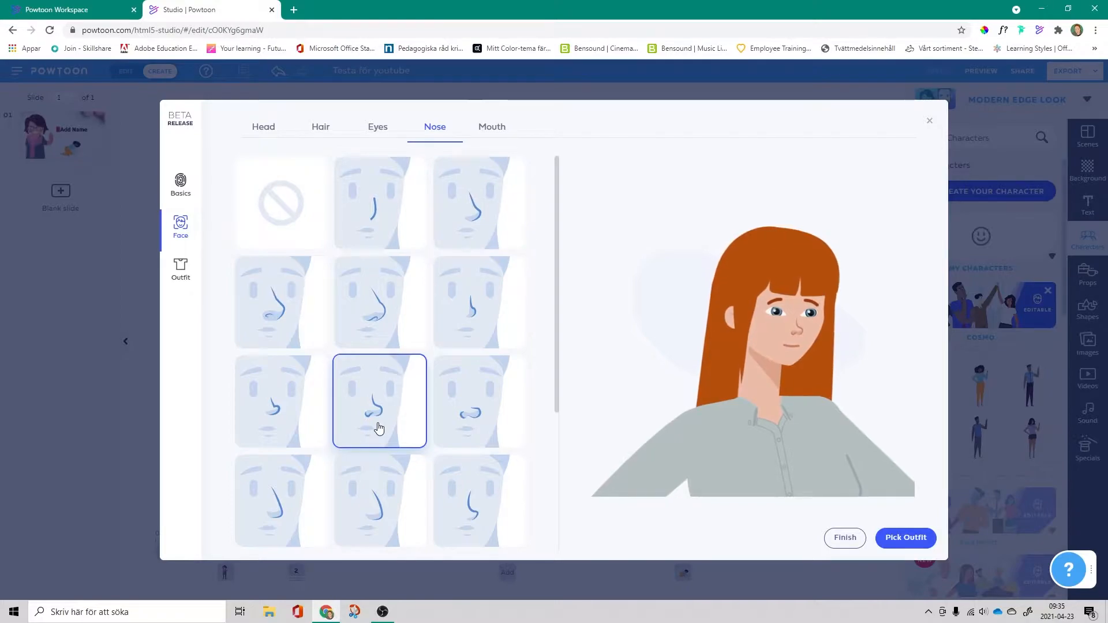
# Compare the available mouths, give the character the full-lipped one, and recolor the lips soft pink.
pyautogui.click(501, 129)
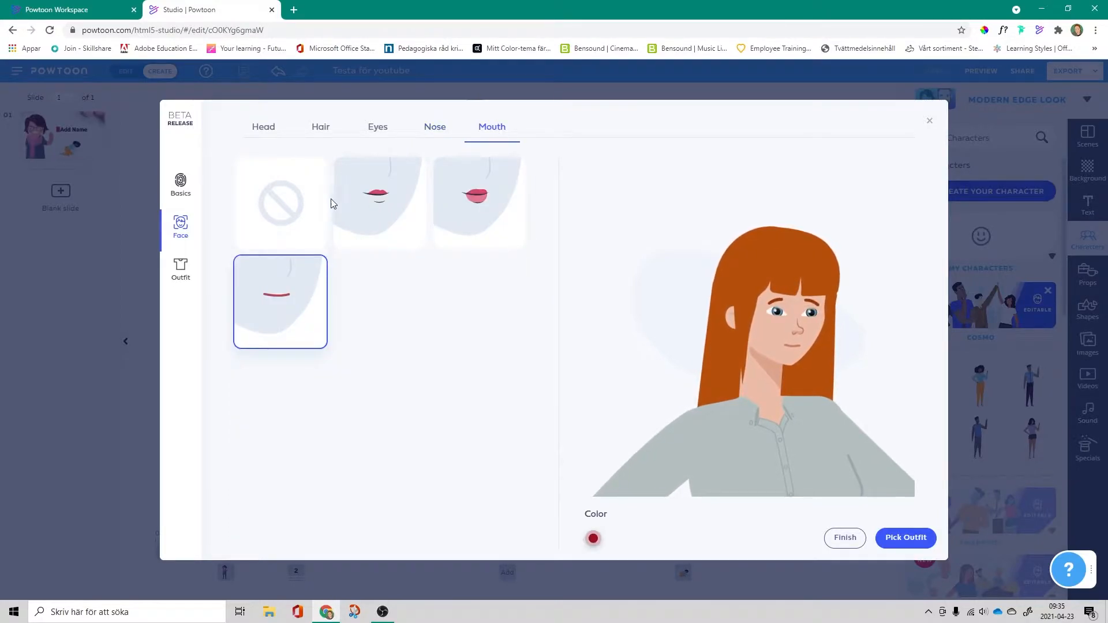
pyautogui.click(471, 197)
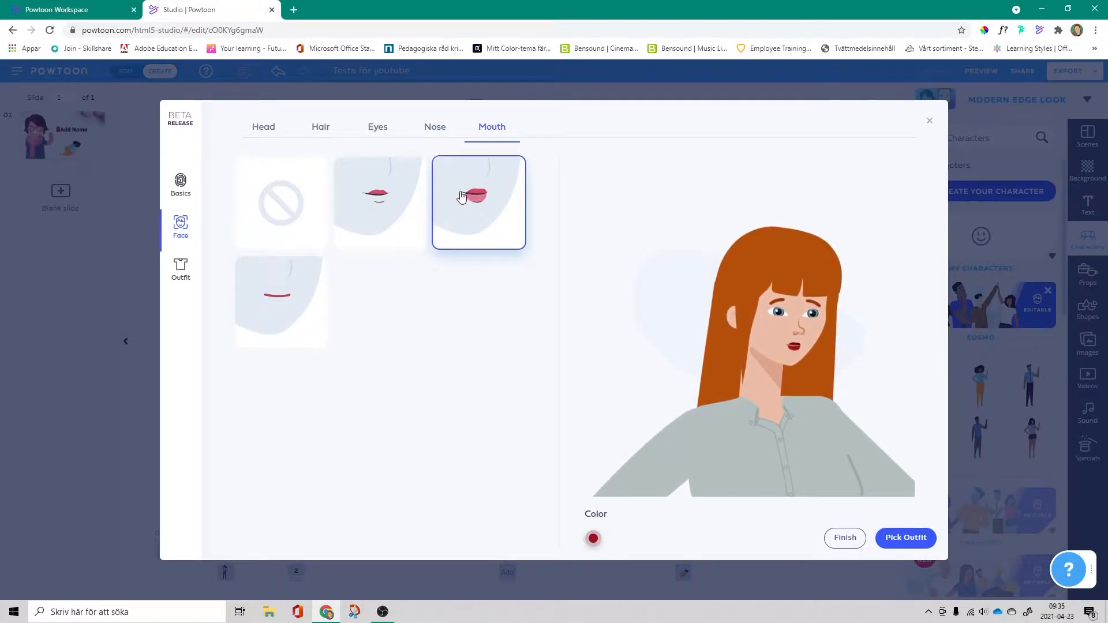
pyautogui.click(372, 192)
pyautogui.click(273, 295)
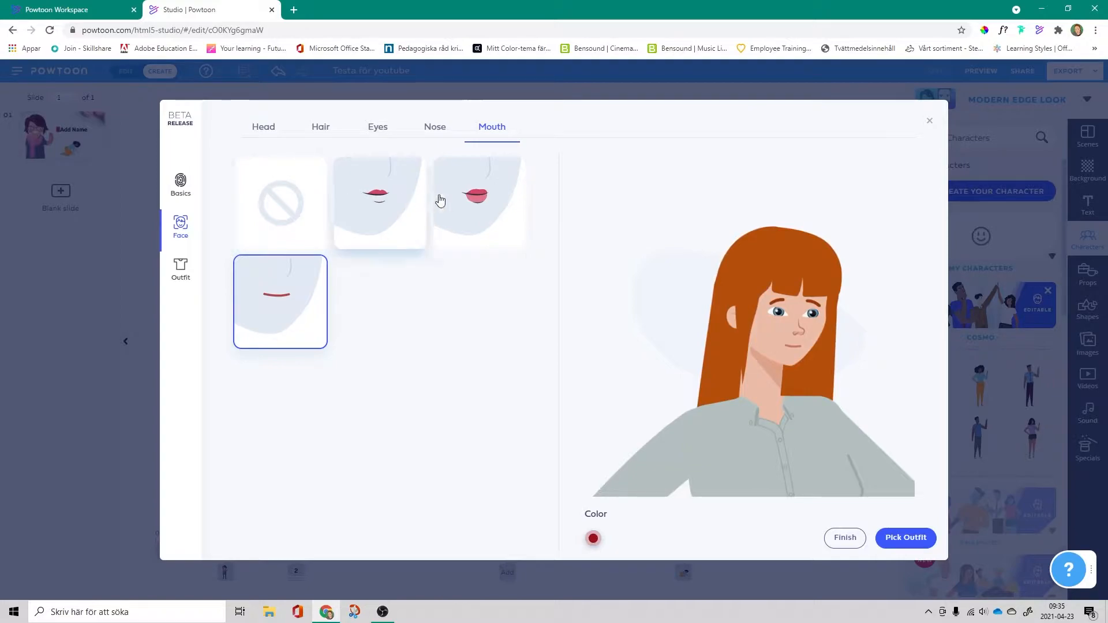
pyautogui.click(445, 208)
pyautogui.click(593, 538)
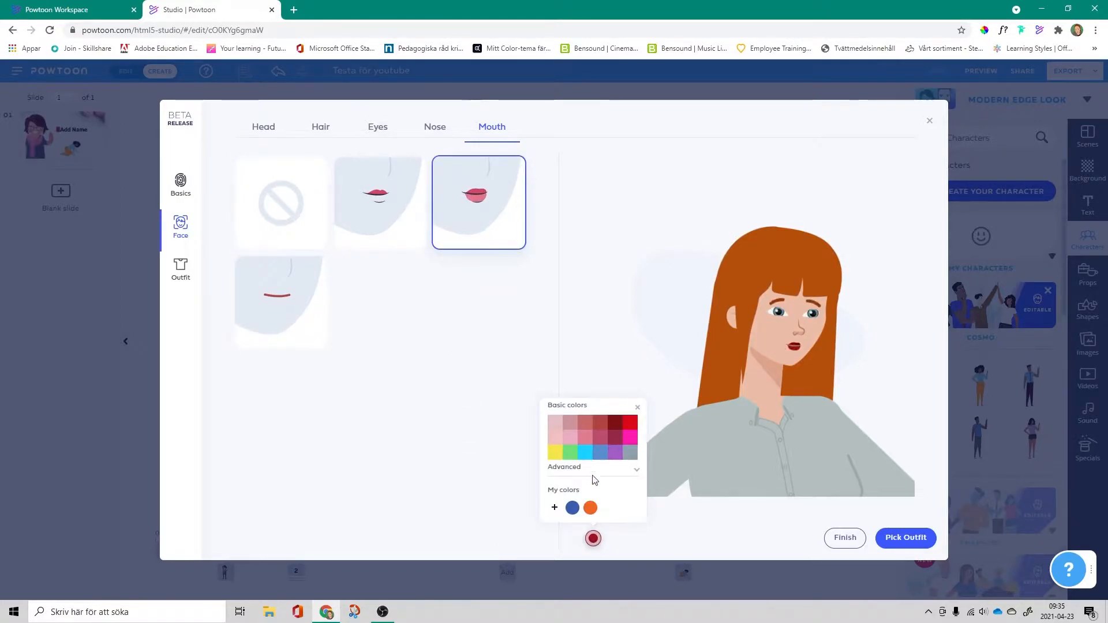
# Dress the character in the black V-neck top branded with the round portrait logo, a long purple skirt and turquoise cleats.
pyautogui.click(181, 267)
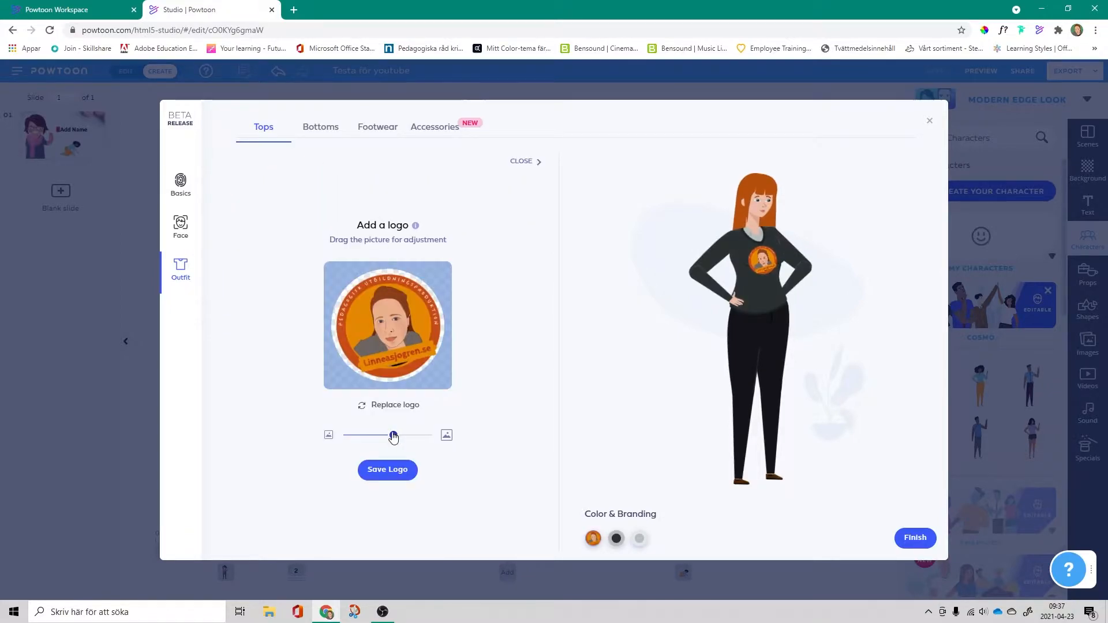
pyautogui.click(387, 470)
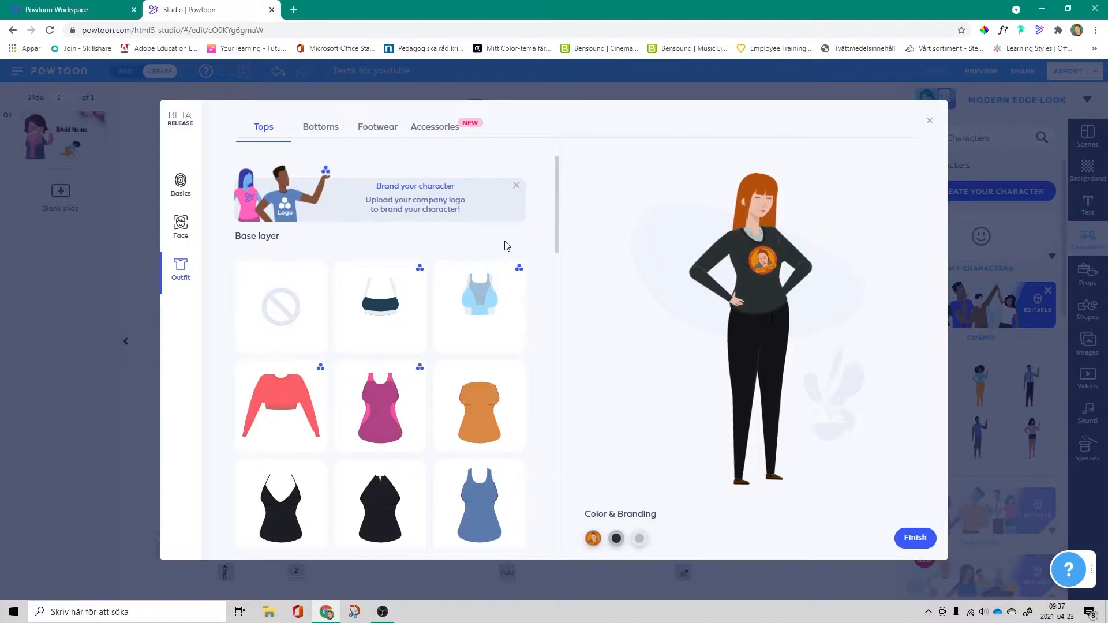
pyautogui.scroll(-15, 505, 245)
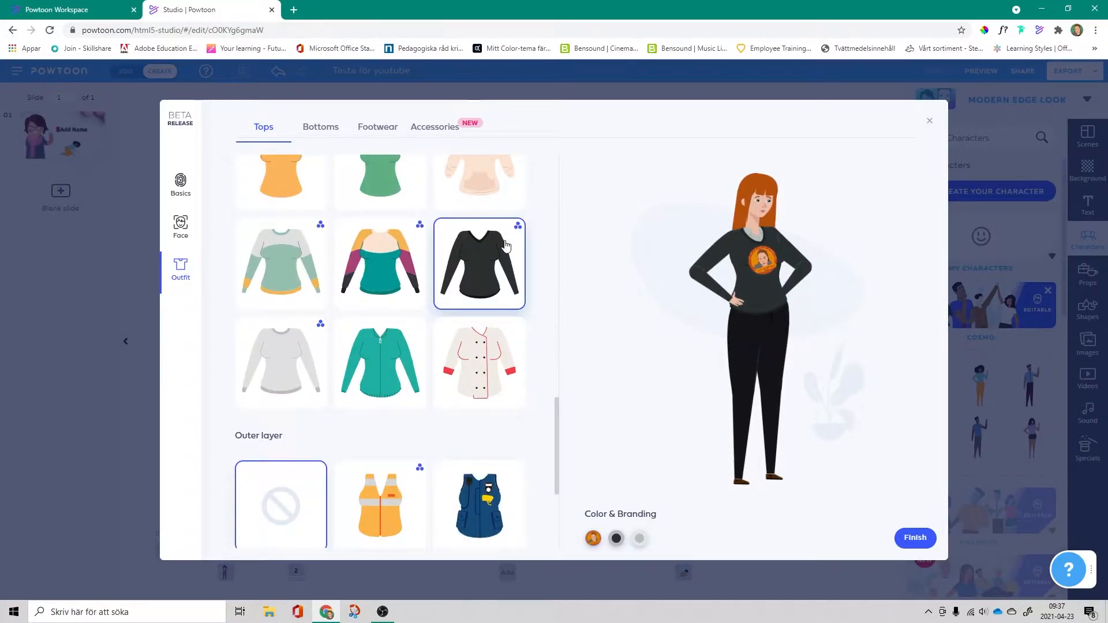
pyautogui.scroll(-4, 505, 245)
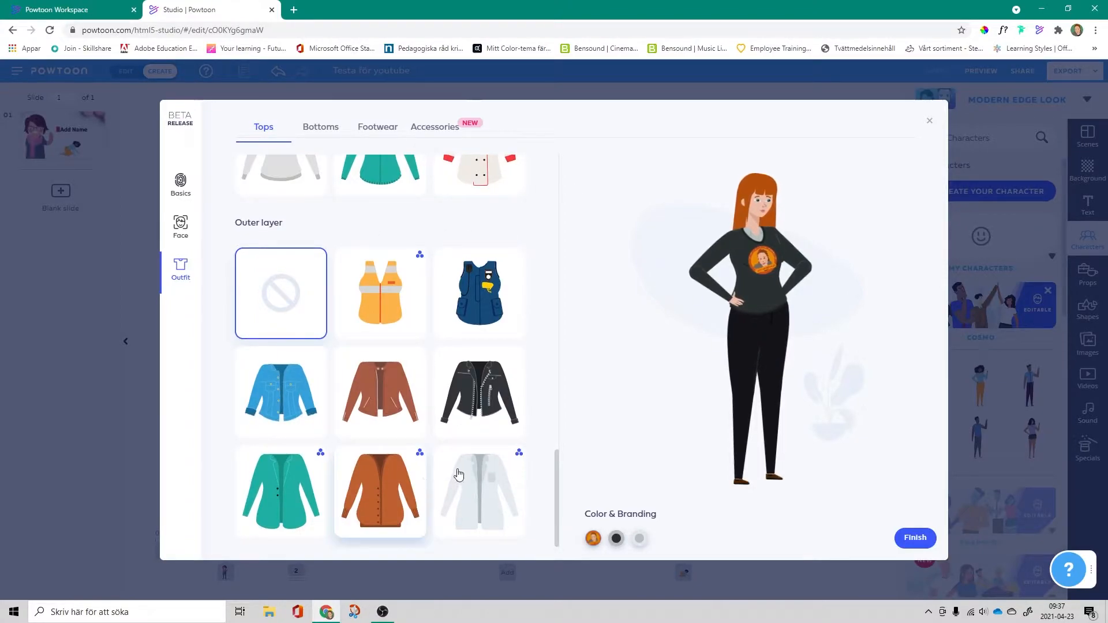
pyautogui.click(395, 131)
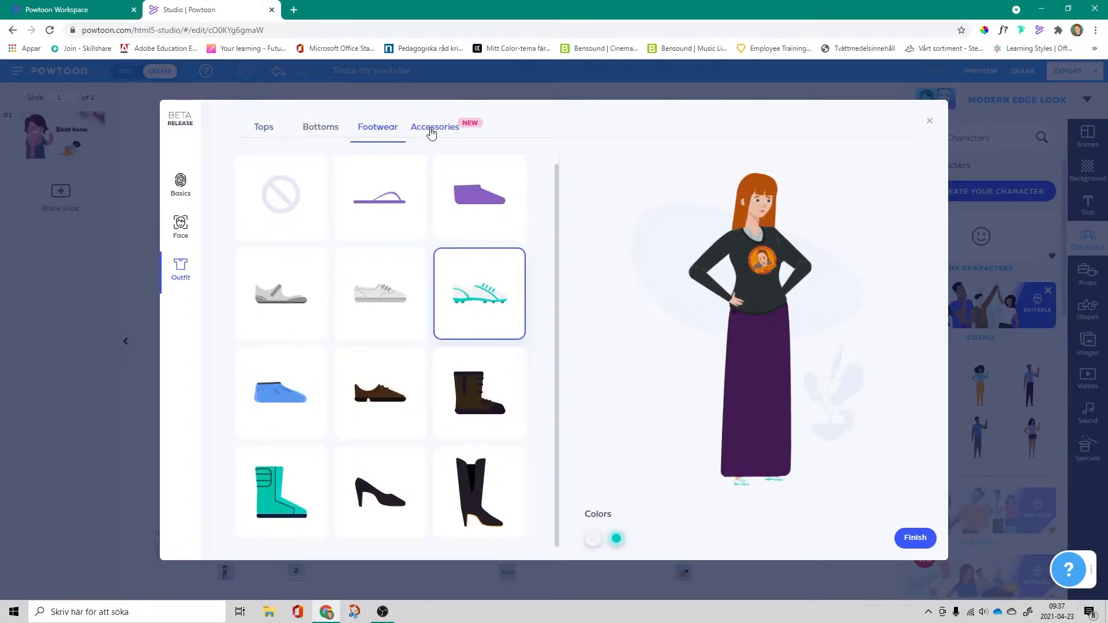
# Try the pom-pom beanie, green cap and dark head wrap on the character, and choose the light pink knotted headscarf.
pyautogui.click(431, 130)
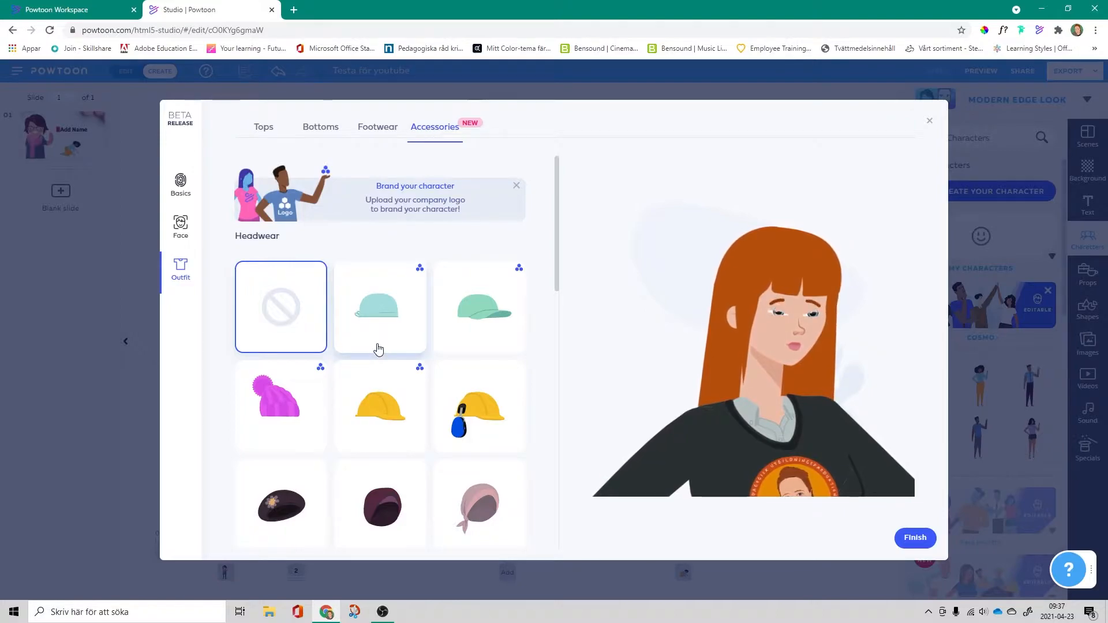
pyautogui.click(293, 413)
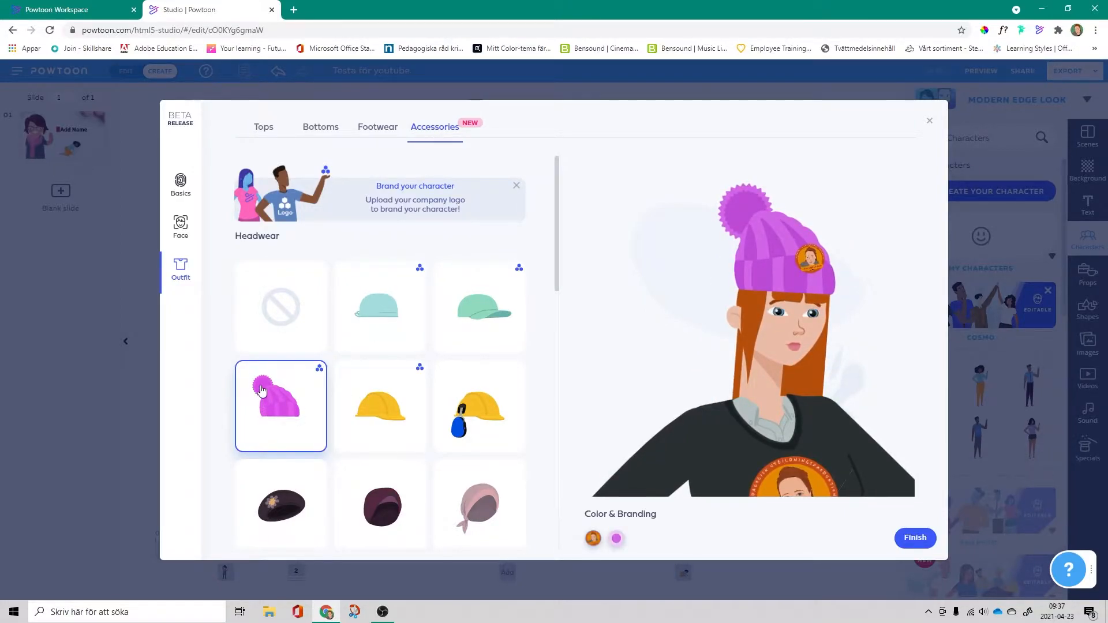
pyautogui.click(488, 306)
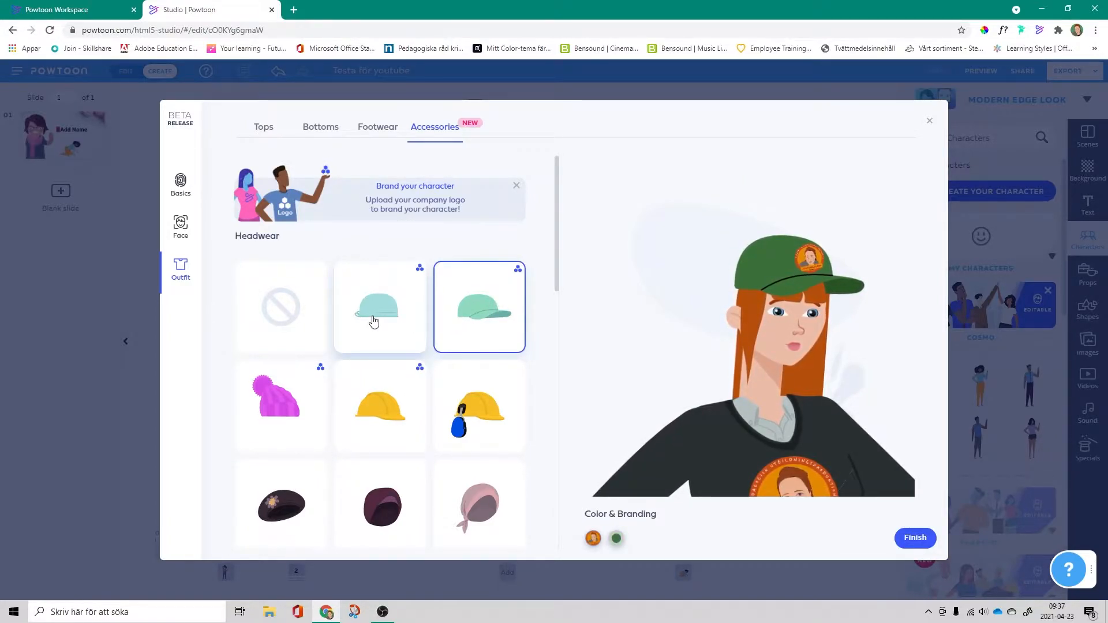
pyautogui.scroll(-4, 373, 321)
pyautogui.click(383, 289)
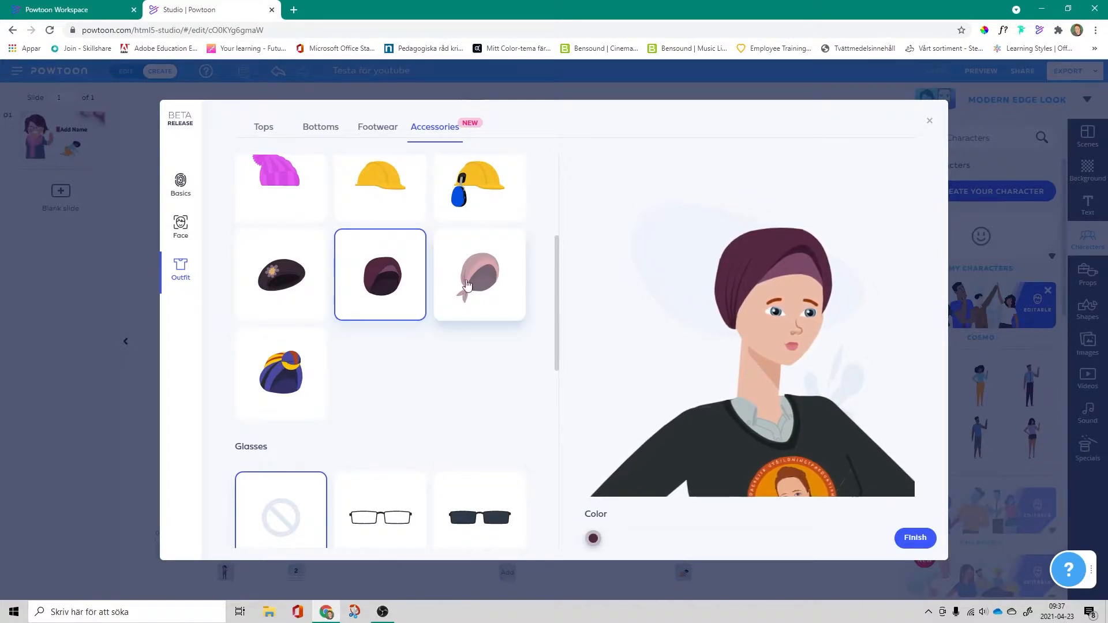
pyautogui.click(488, 280)
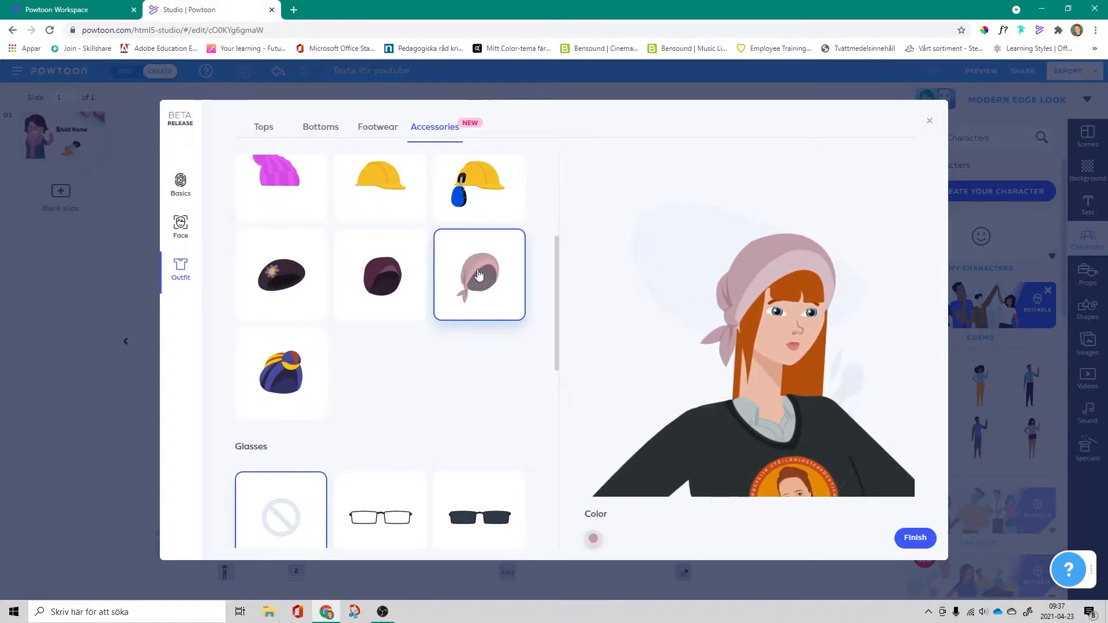
# Try the half-rim glasses, choose the clear rectangular glasses, and add the headset with microphone.
pyautogui.scroll(-5, 510, 324)
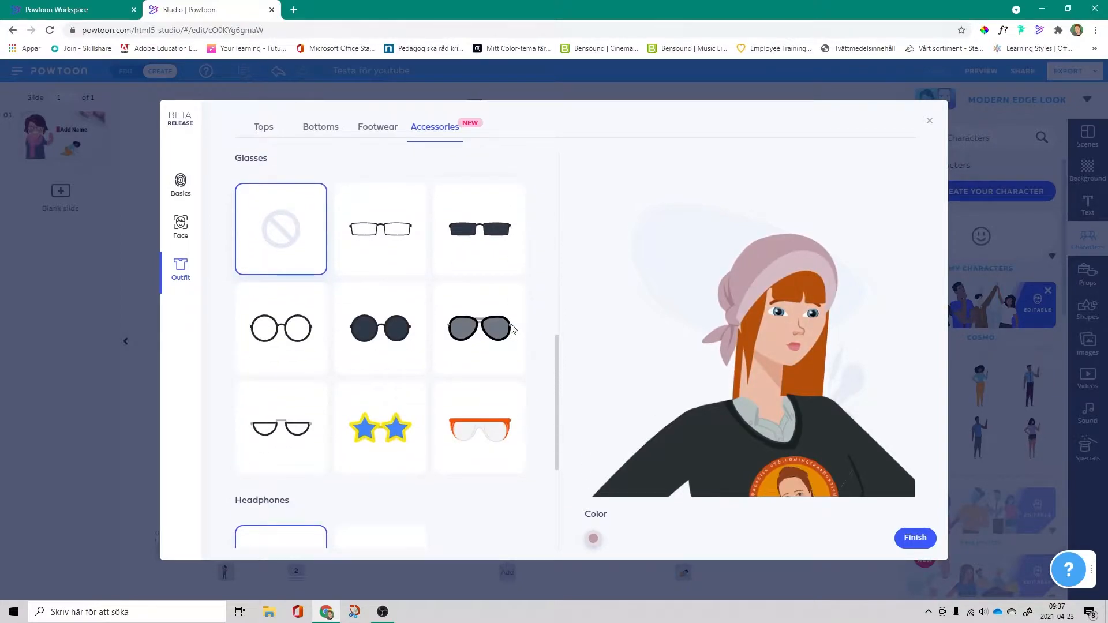
pyautogui.click(308, 434)
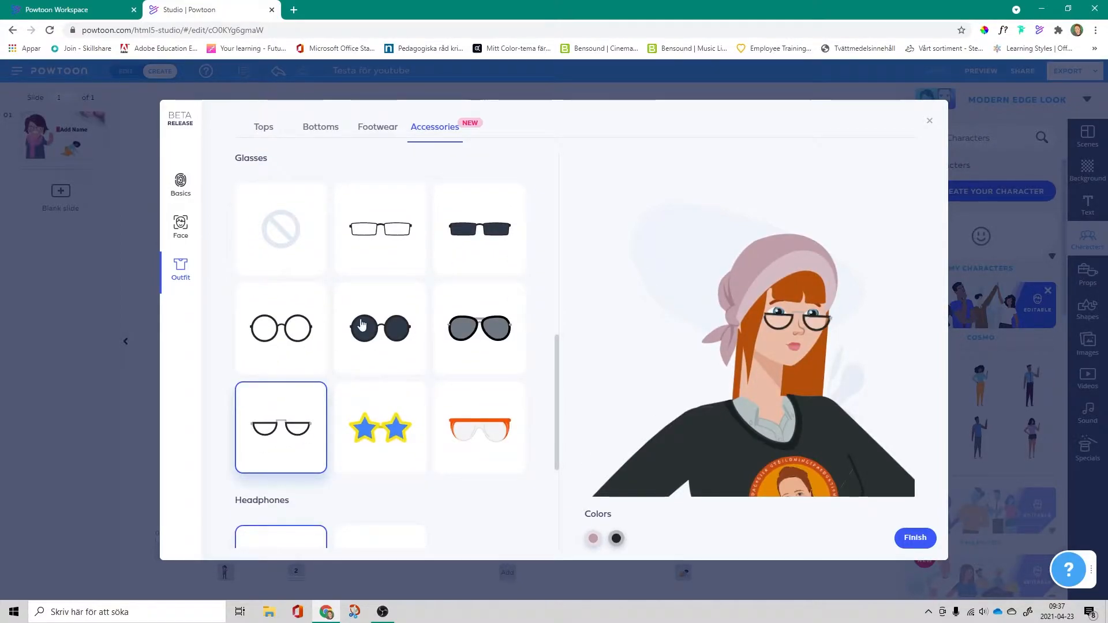
pyautogui.click(371, 234)
pyautogui.scroll(-4, 402, 376)
pyautogui.click(385, 360)
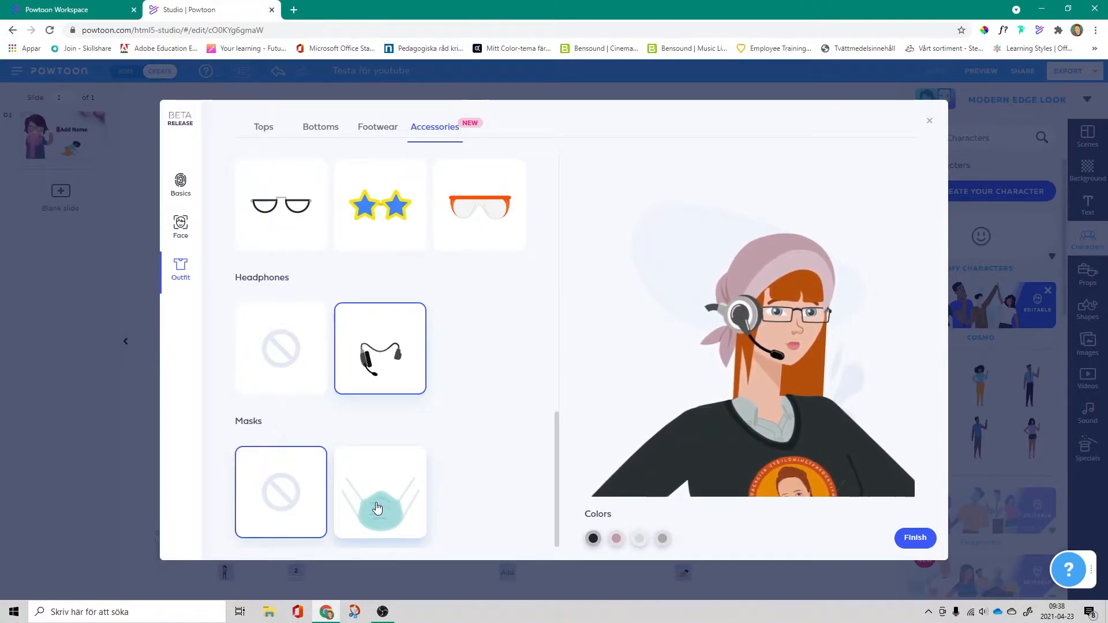
# Finish and save the custom character, and add it to the slide.
pyautogui.click(915, 542)
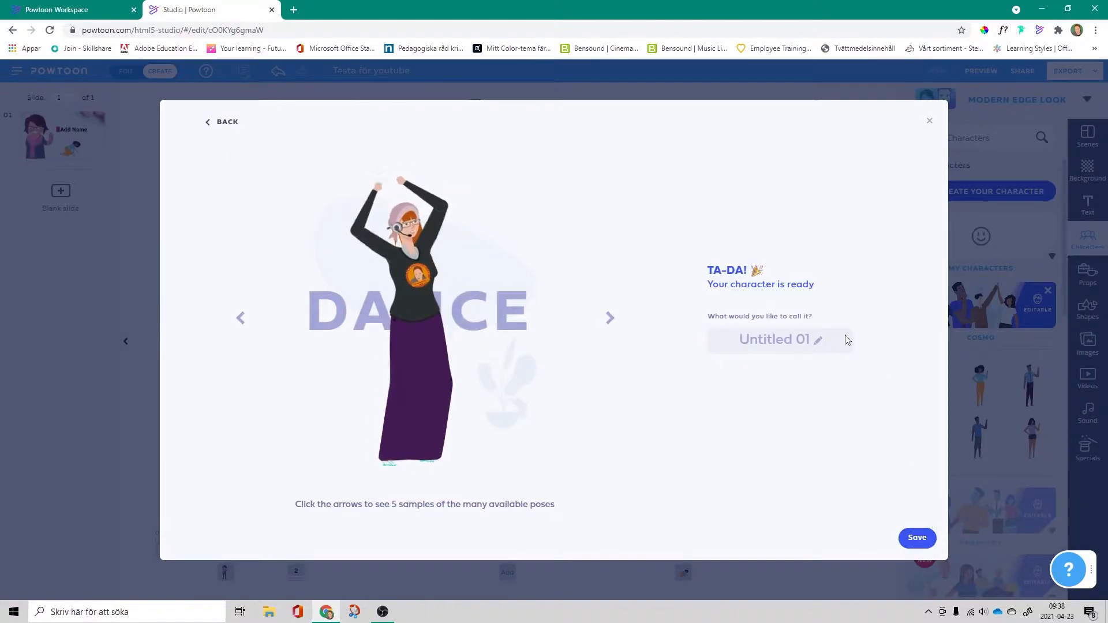
pyautogui.click(762, 338)
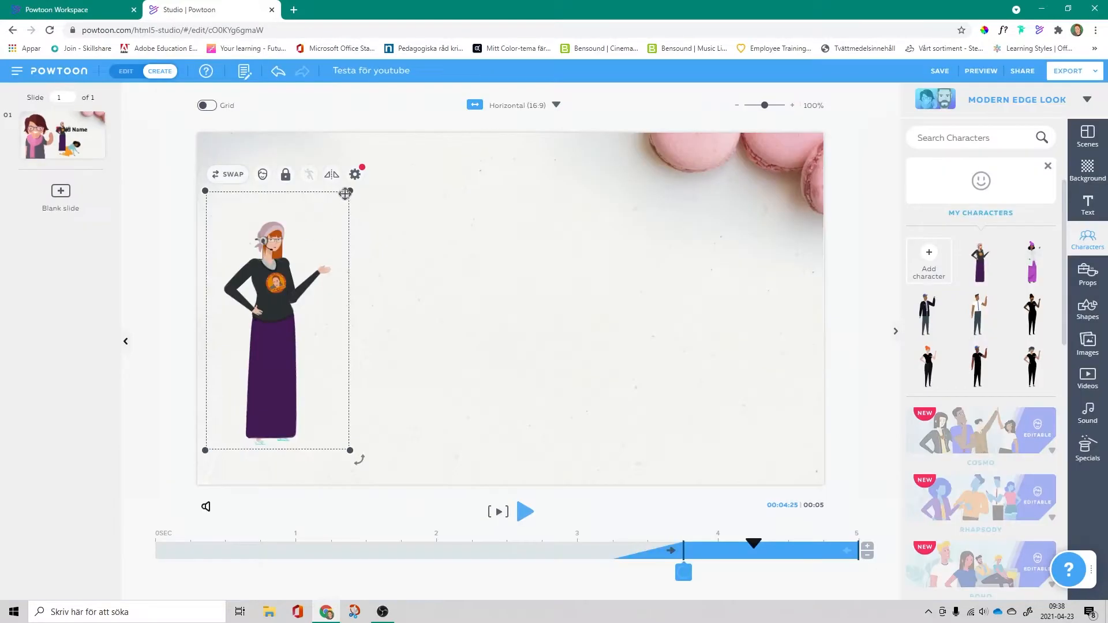
# Enlarge the custom character to about the full slide height and move its entrance to about 0.25 s.
pyautogui.moveTo(344, 193); pyautogui.dragTo(382, 132)
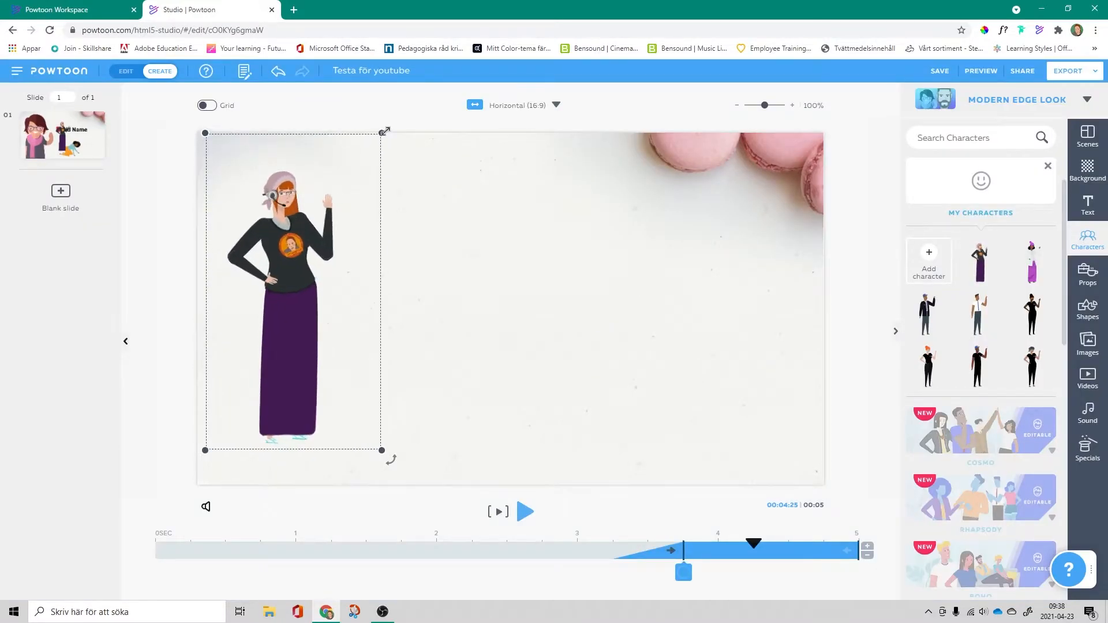
pyautogui.moveTo(383, 450)
pyautogui.mouseDown()
pyautogui.moveTo(407, 491)
pyautogui.moveTo(398, 481)
pyautogui.mouseUp()
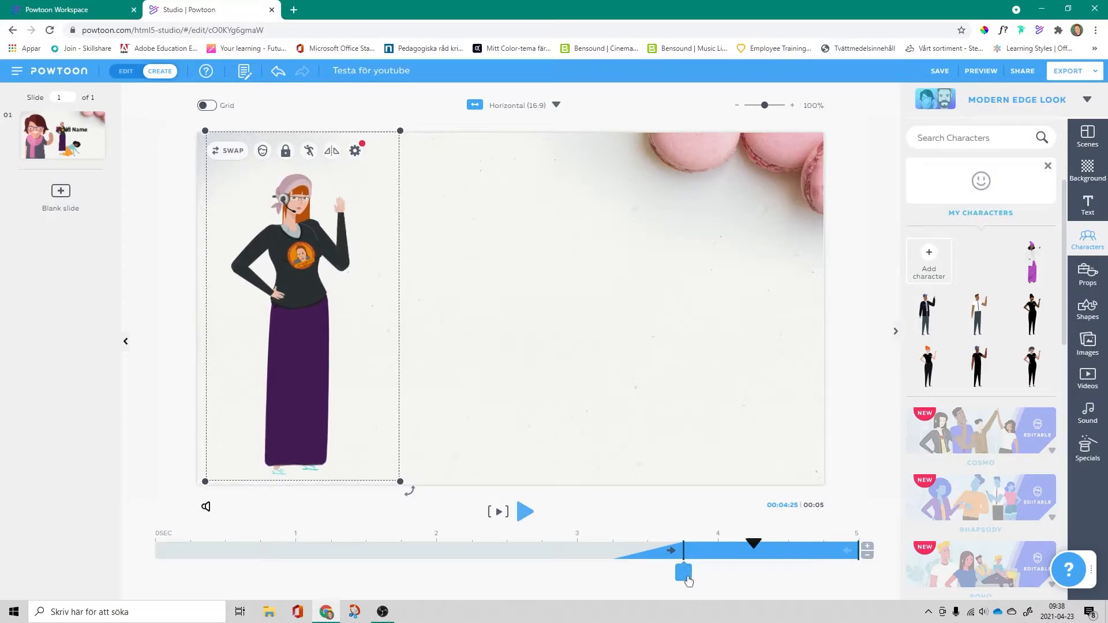
pyautogui.moveTo(682, 577)
pyautogui.mouseDown()
pyautogui.moveTo(151, 578)
pyautogui.moveTo(191, 575)
pyautogui.mouseUp()
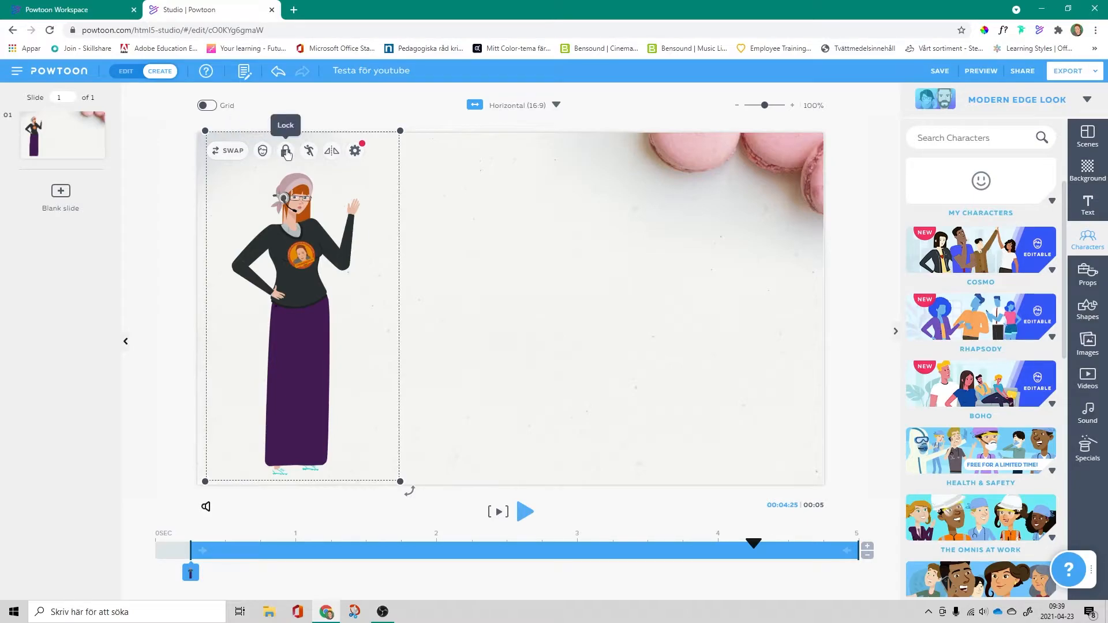
# Give the character the Laughing pose, flip it horizontally, and move it to the right edge of the slide.
pyautogui.click(310, 151)
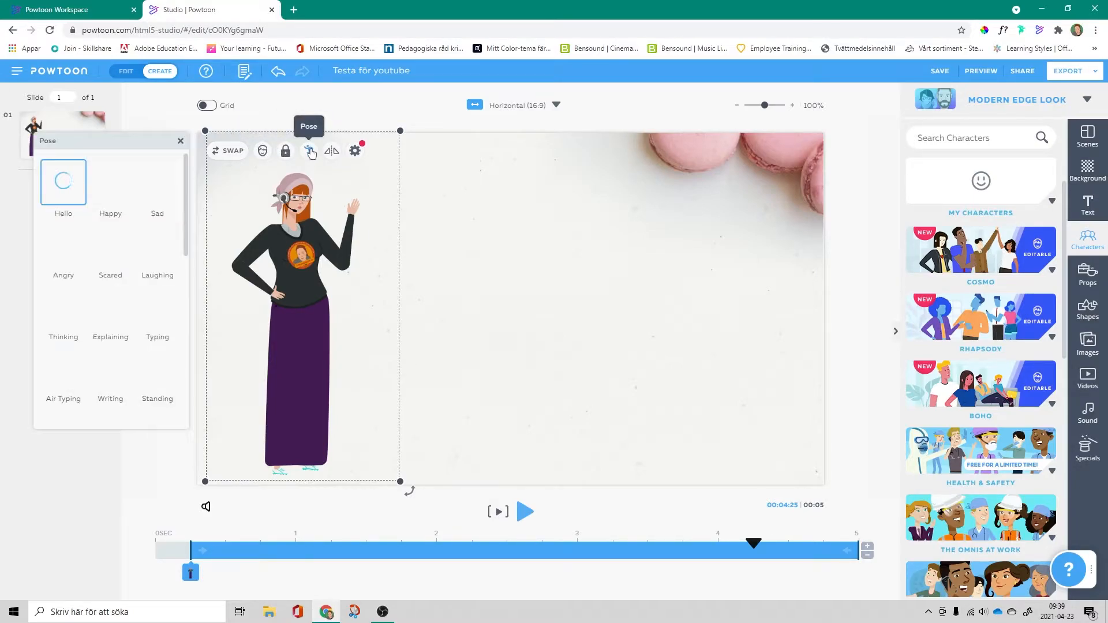
pyautogui.click(168, 248)
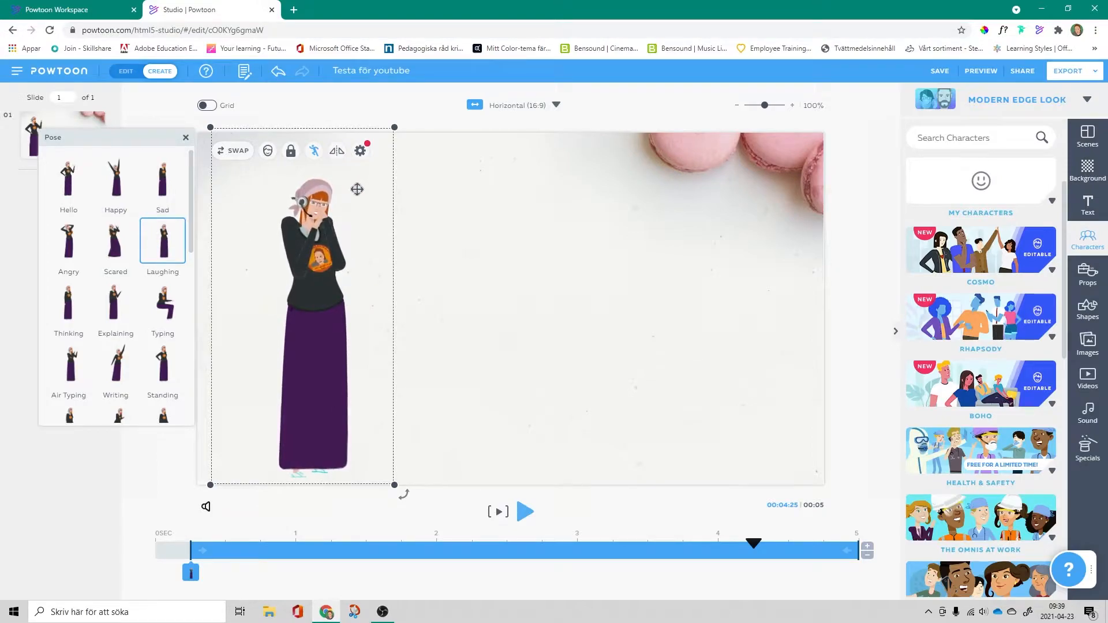
pyautogui.click(337, 152)
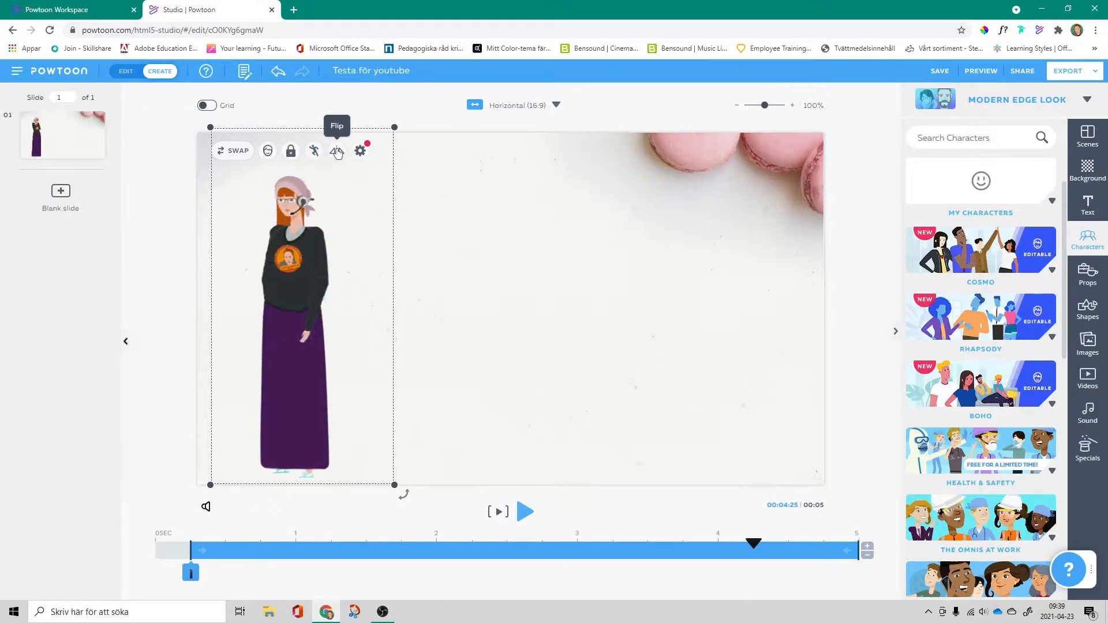
pyautogui.moveTo(266, 364); pyautogui.dragTo(718, 358)
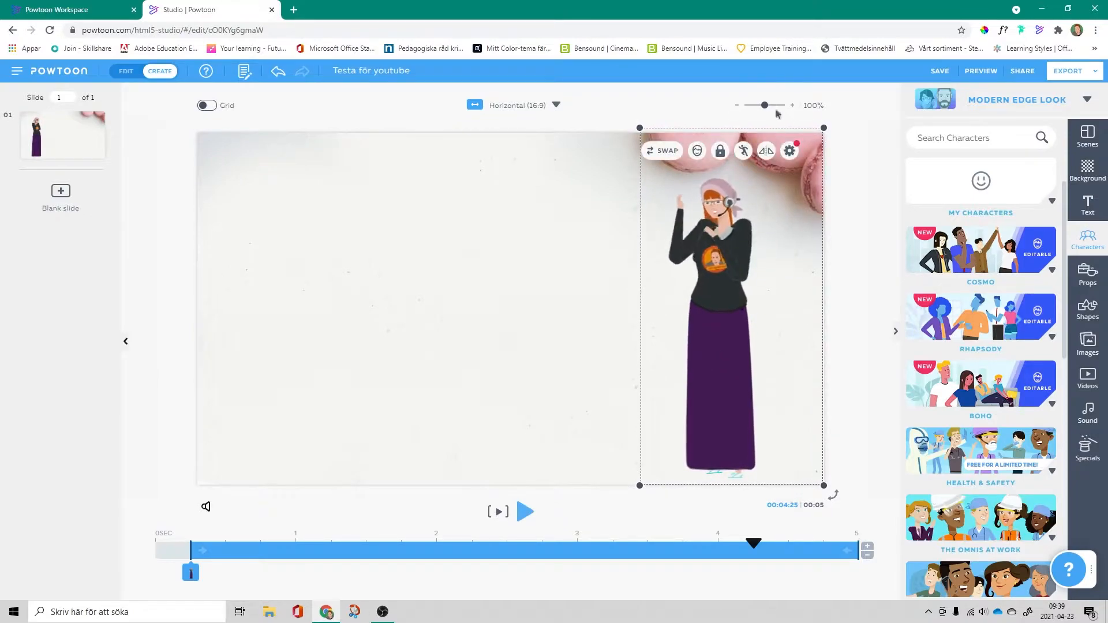
# Set the character's loop animation to play 3 times.
pyautogui.click(790, 149)
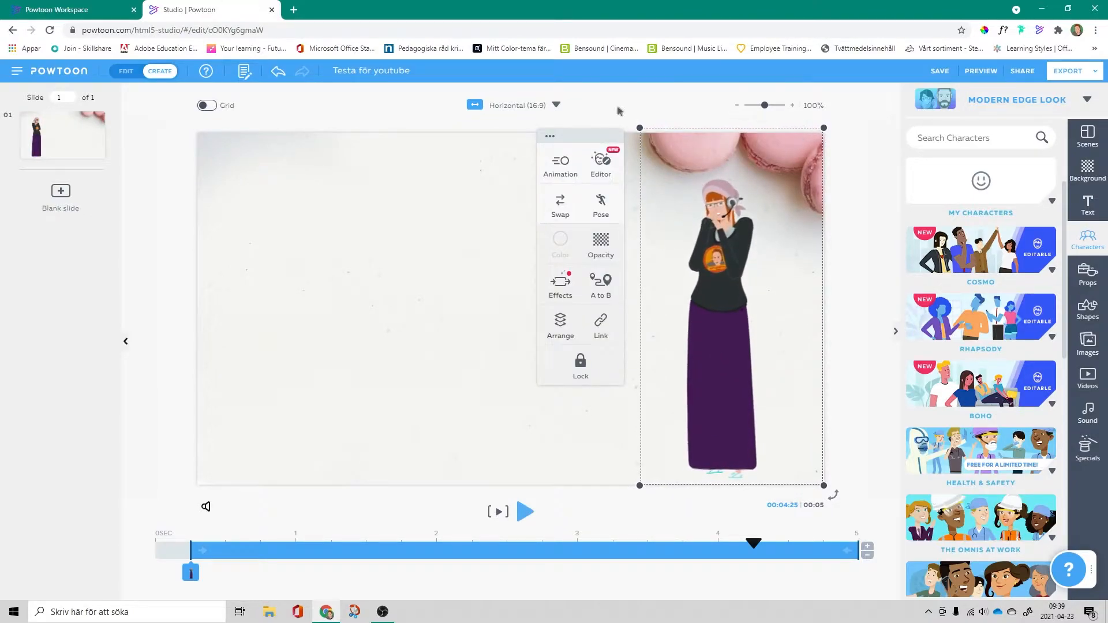
pyautogui.click(563, 167)
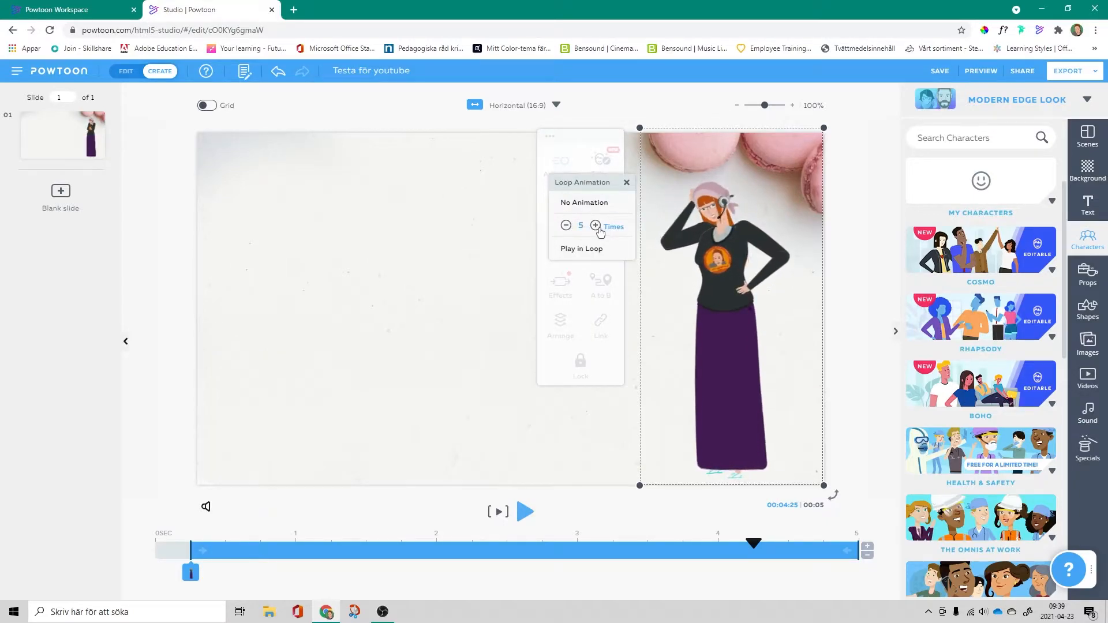
pyautogui.tripleClick(566, 225)
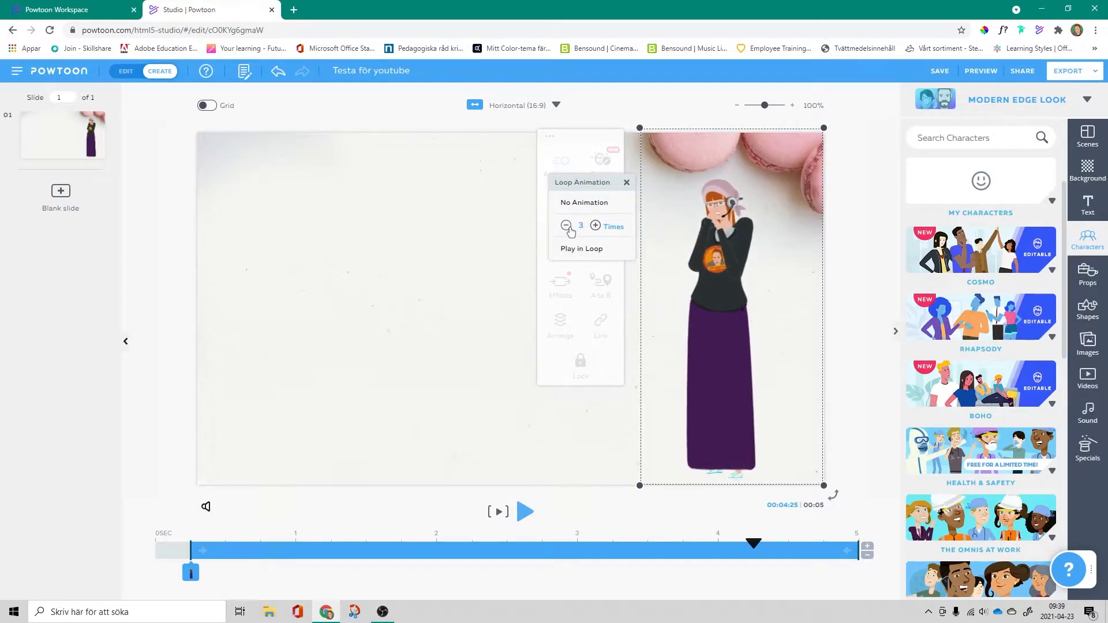
pyautogui.click(517, 226)
pyautogui.click(772, 178)
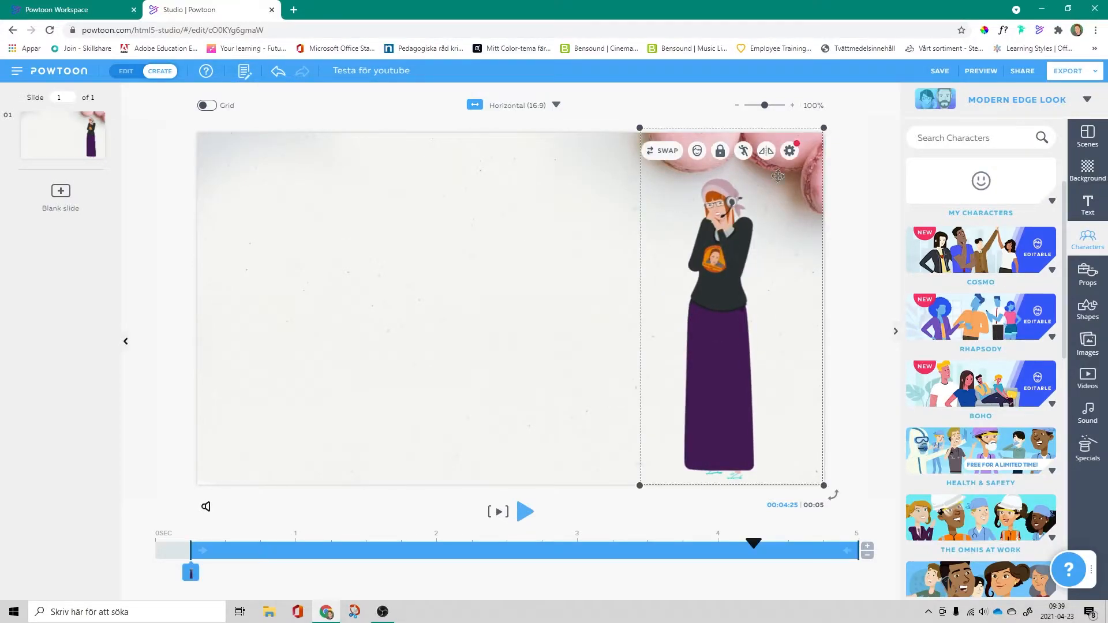
# Review the character's enter effects, including the drawing, slide and reveal options, and its exit effects.
pyautogui.click(789, 152)
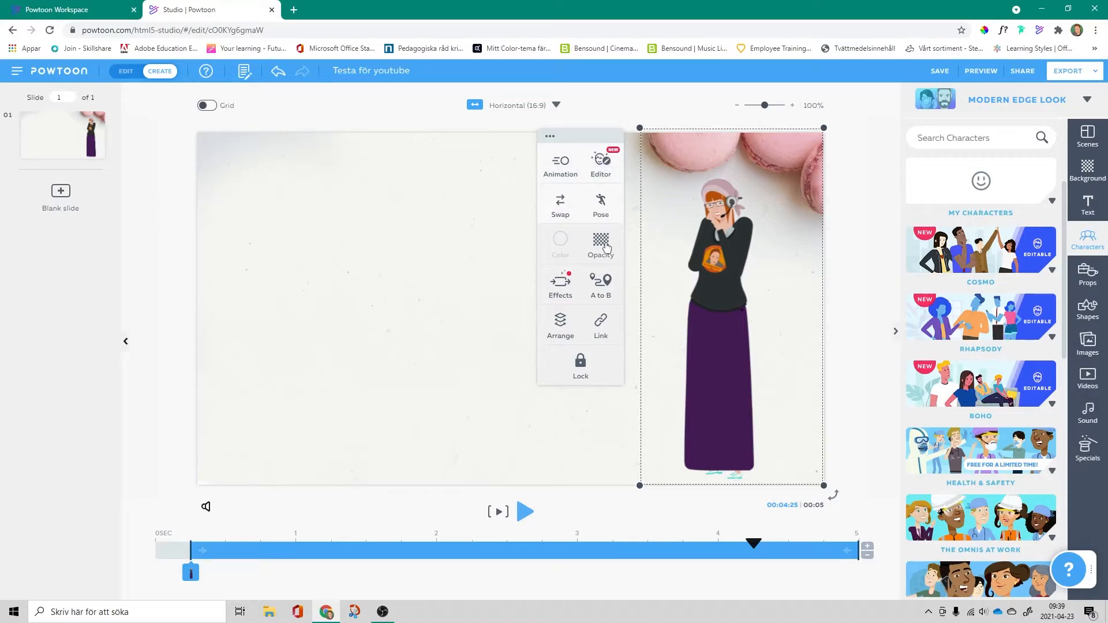
pyautogui.click(559, 286)
pyautogui.scroll(2, 568, 226)
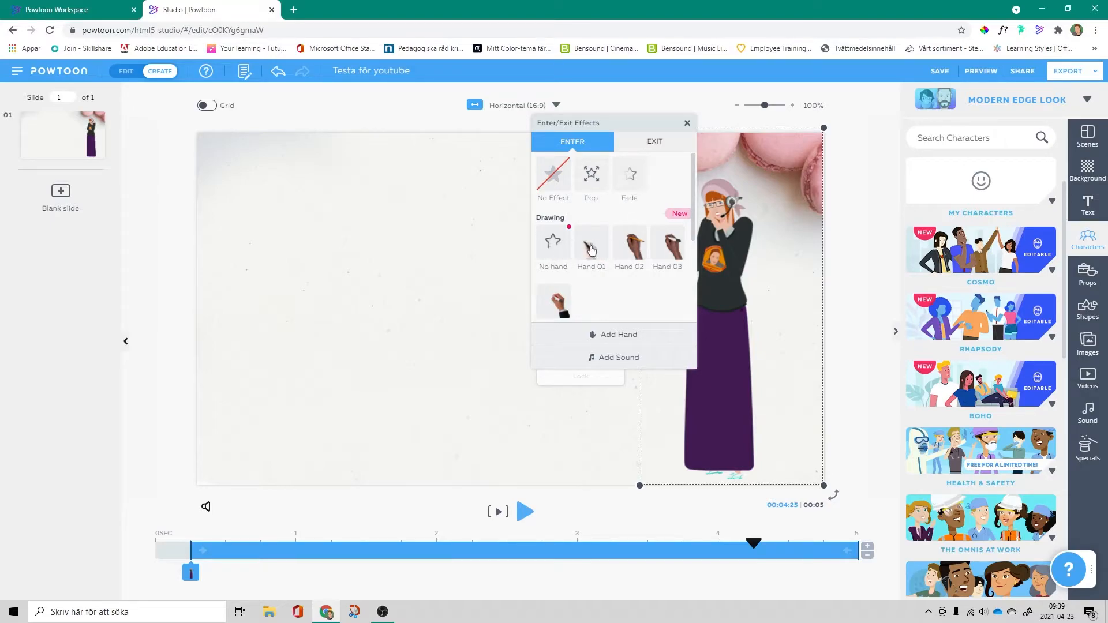
pyautogui.scroll(-3, 672, 249)
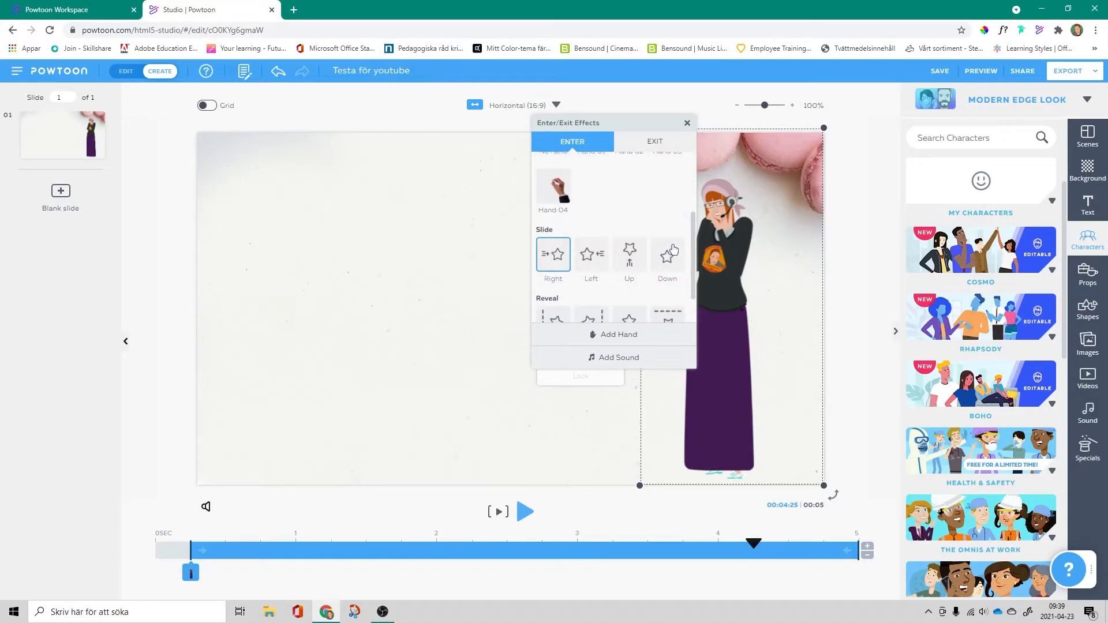
pyautogui.scroll(-1, 601, 264)
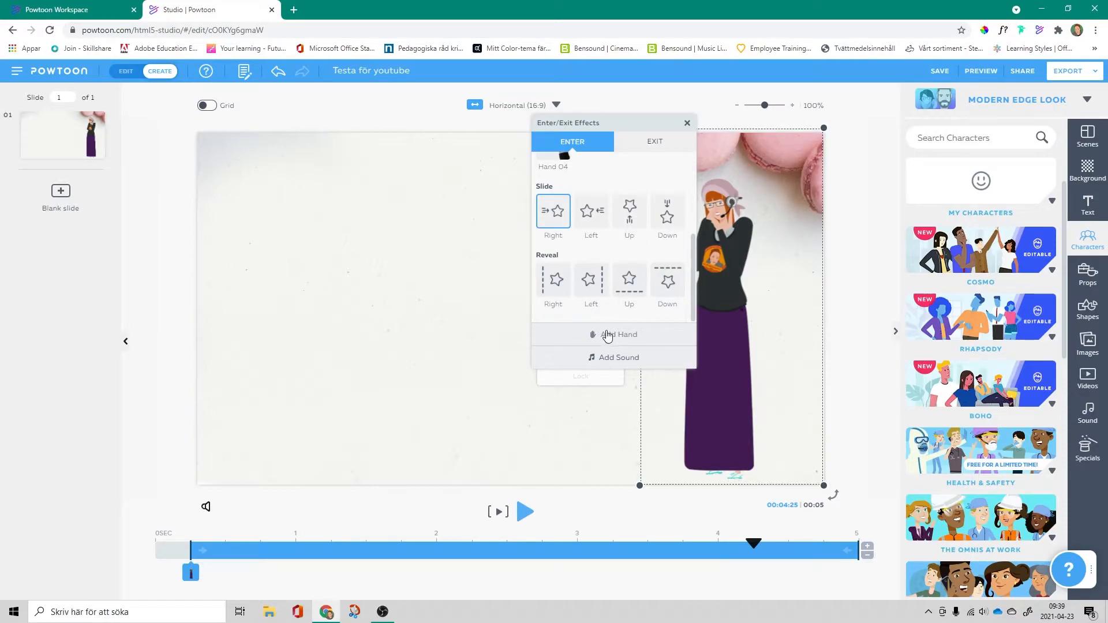
pyautogui.click(649, 151)
pyautogui.scroll(1, 645, 227)
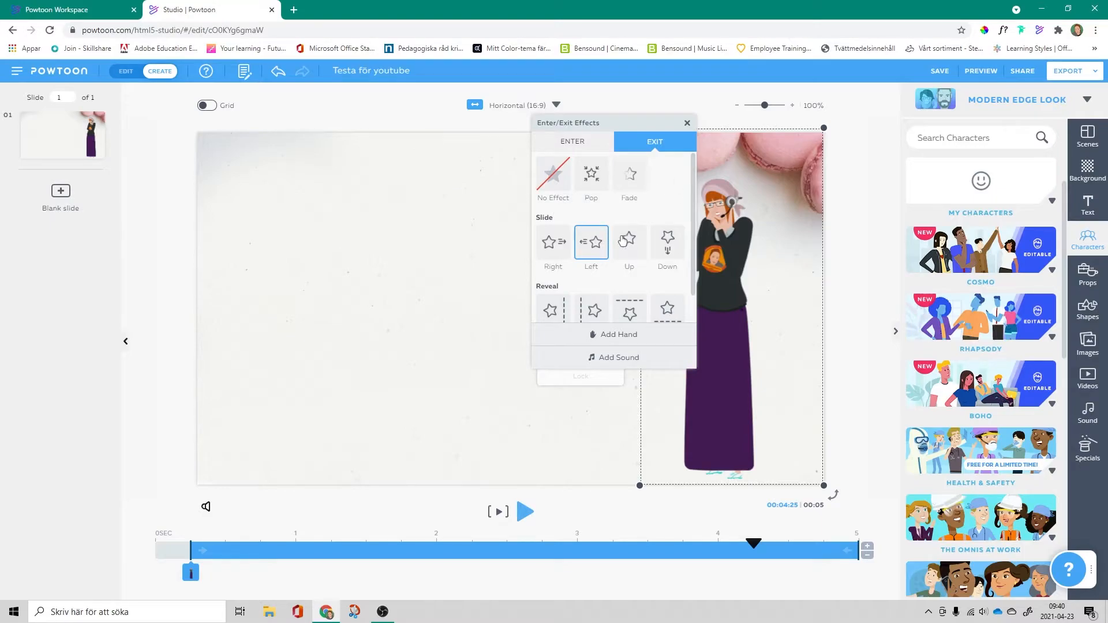
# Set the character's enter effect to slide up and remove its exit effect.
pyautogui.scroll(-1, 622, 242)
pyautogui.scroll(1, 624, 246)
pyautogui.click(622, 242)
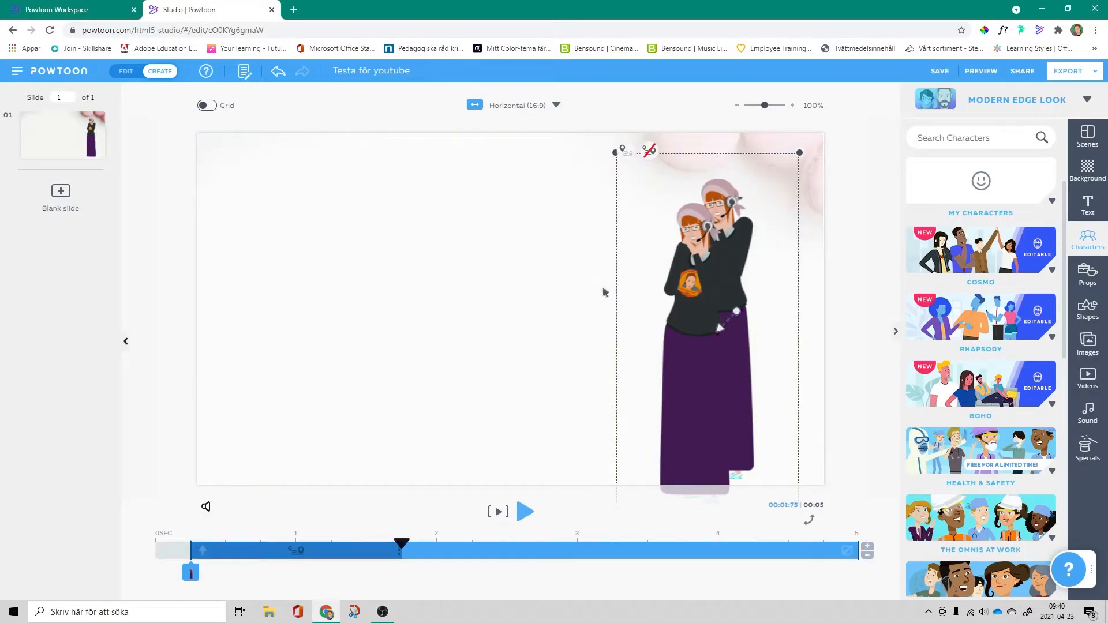
# Give the character an A to B movement from the slide's right edge to left of centre and play the slide from the start.
pyautogui.moveTo(689, 298); pyautogui.dragTo(421, 303)
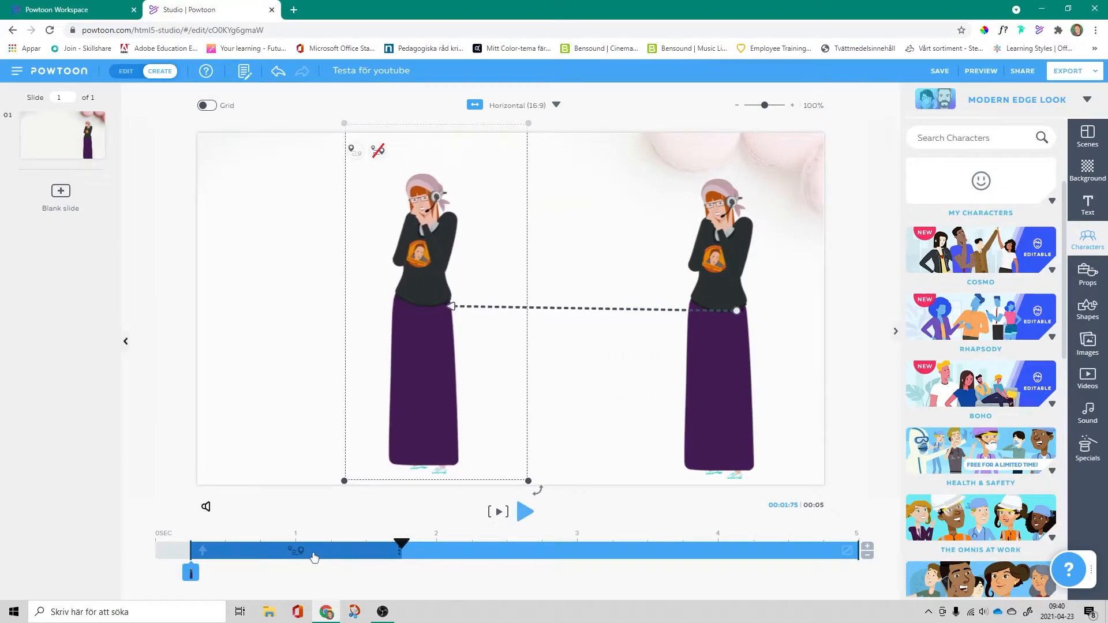
pyautogui.moveTo(401, 544); pyautogui.dragTo(366, 544)
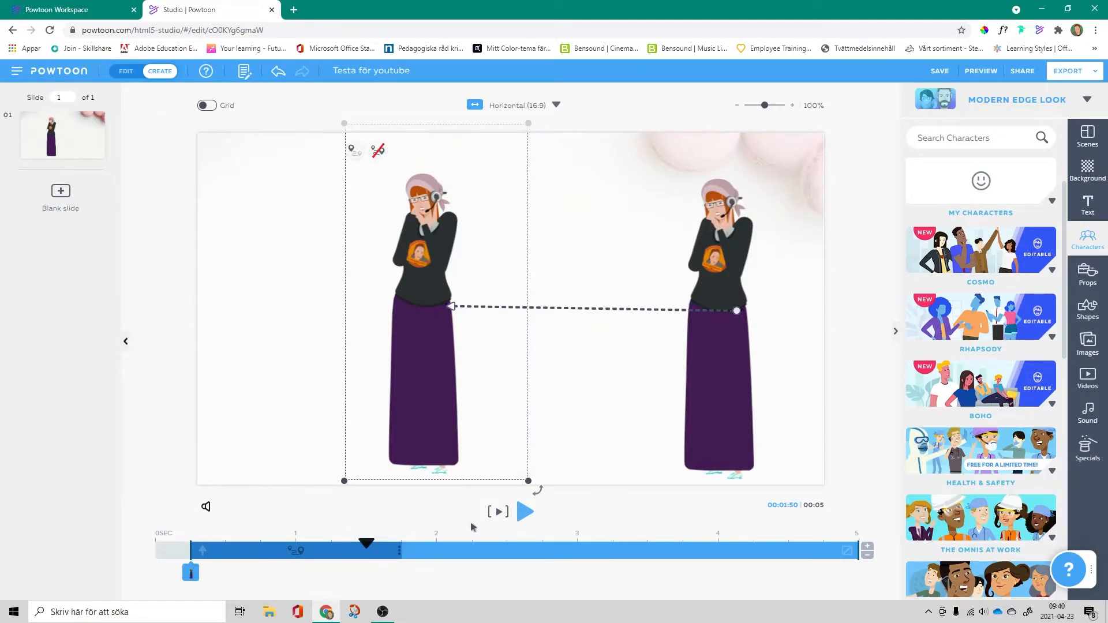
pyautogui.moveTo(366, 544); pyautogui.dragTo(89, 534)
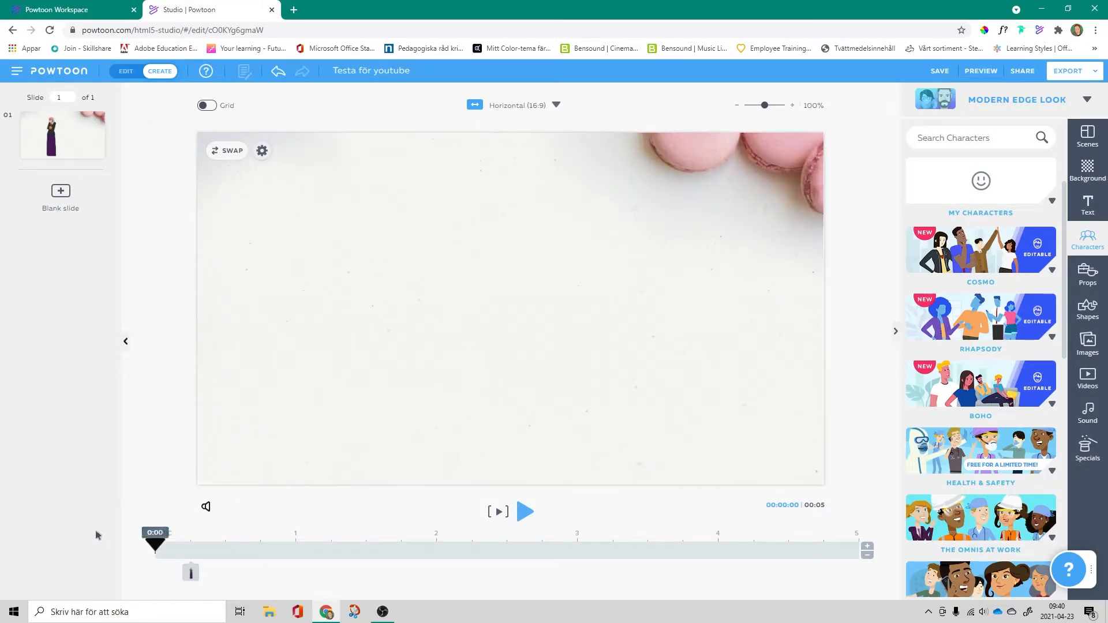
pyautogui.click(525, 512)
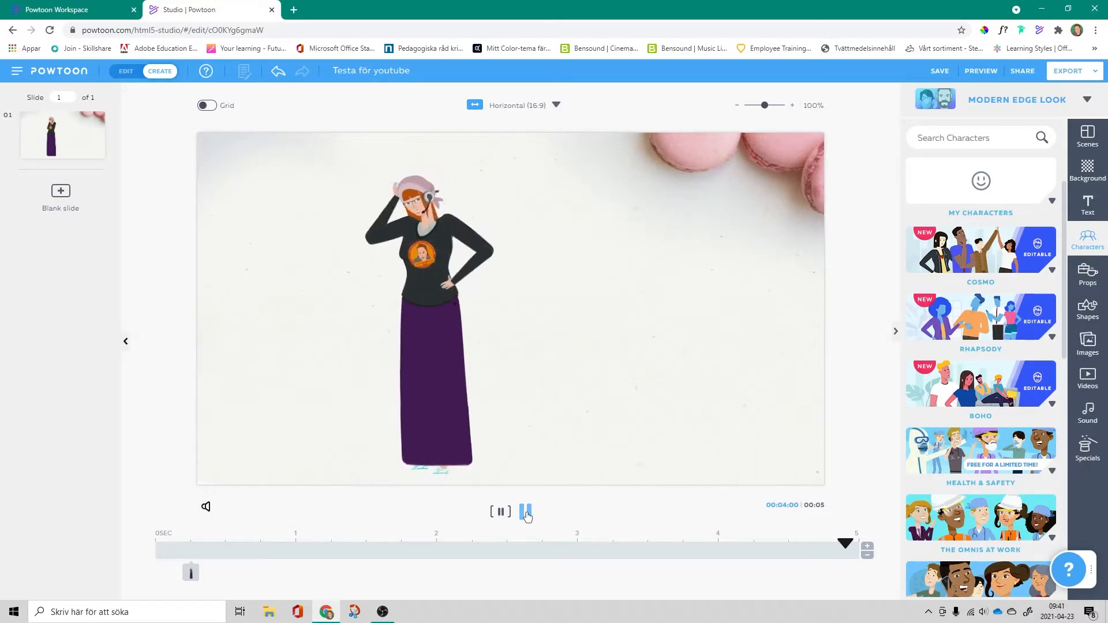
# Extend the slide's duration to 7 seconds.
pyautogui.click(838, 543)
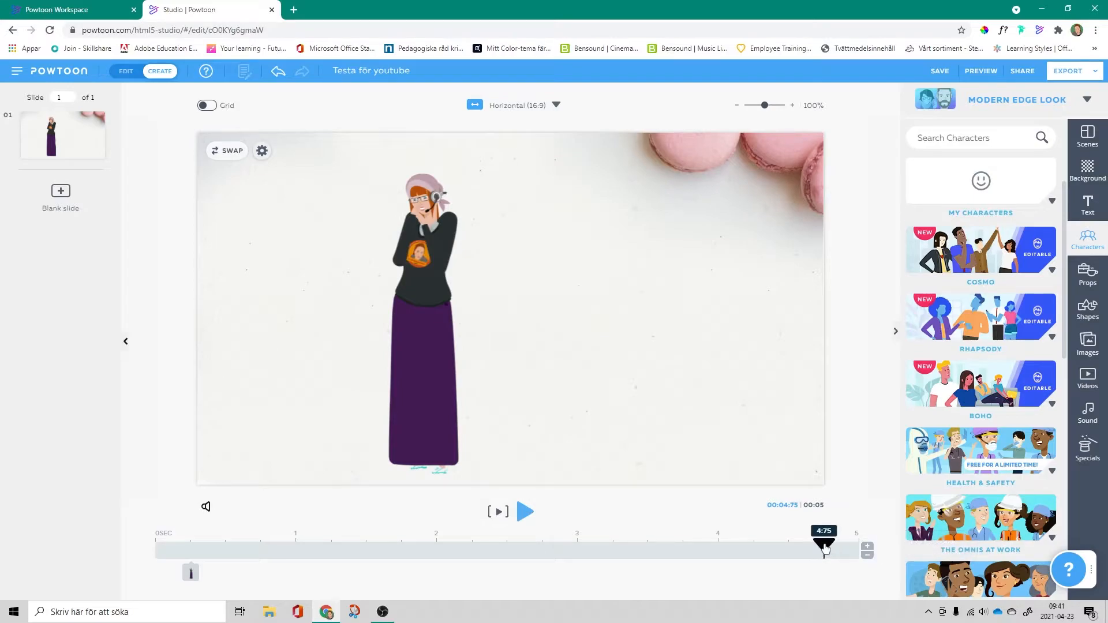
pyautogui.click(866, 546)
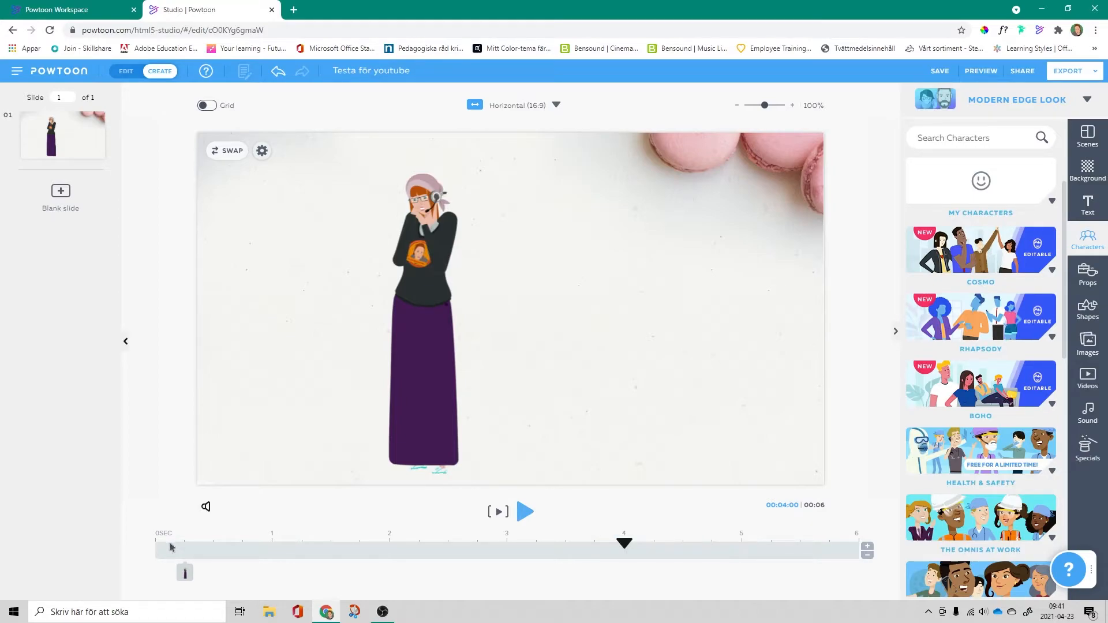
pyautogui.moveTo(623, 543); pyautogui.dragTo(154, 543)
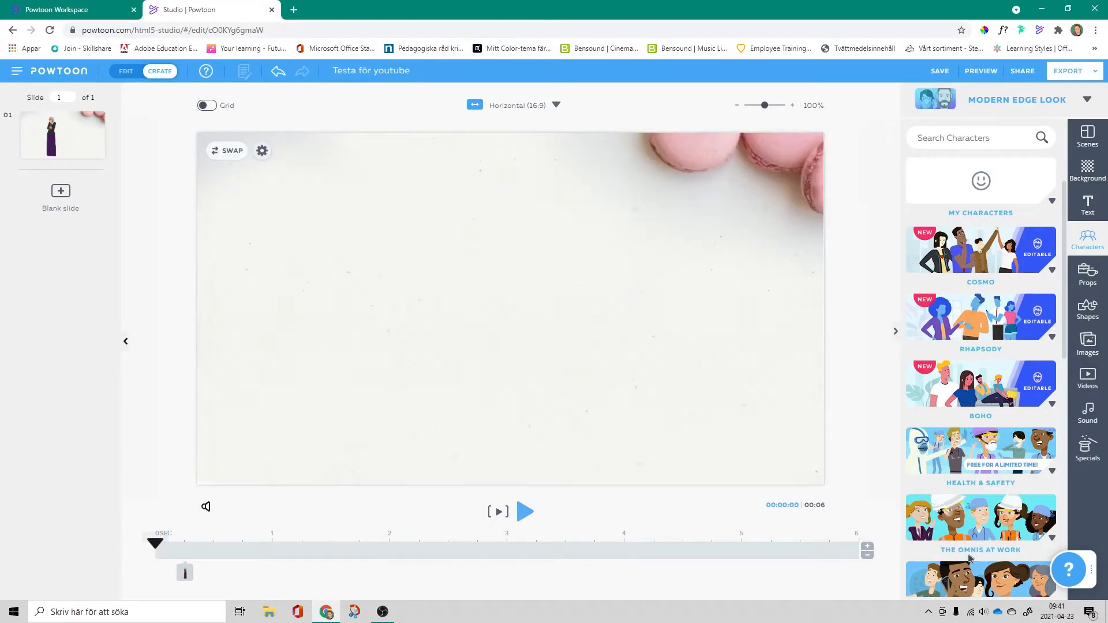
pyautogui.click(866, 546)
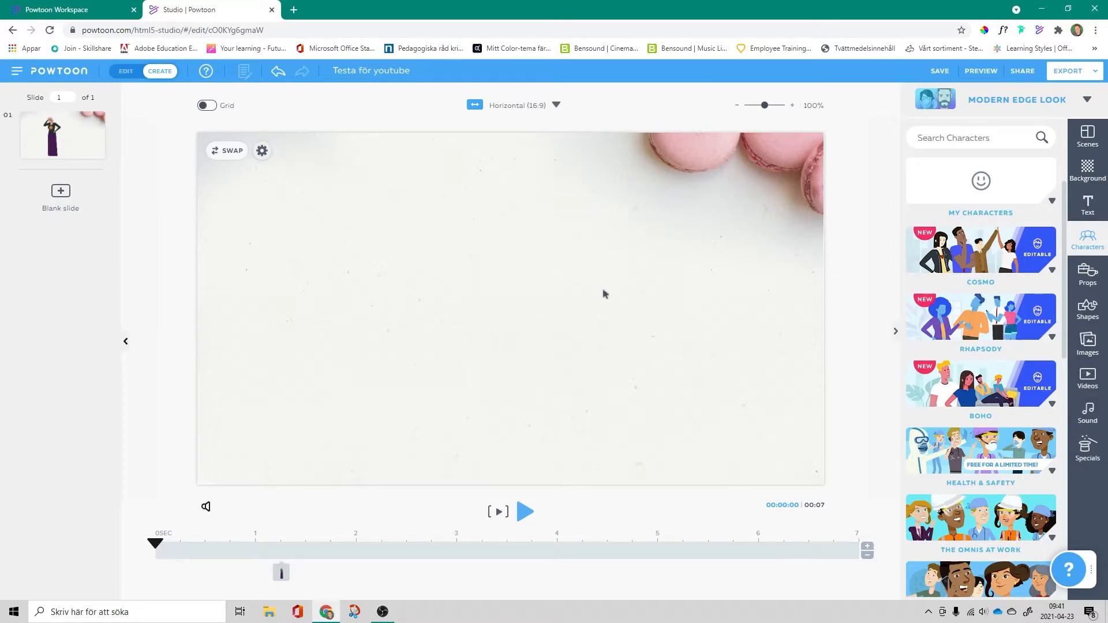
# Set the character's entrance to about 0.75 s and its exit to 3 s on the timeline.
pyautogui.click(281, 571)
pyautogui.moveTo(281, 573); pyautogui.dragTo(230, 572)
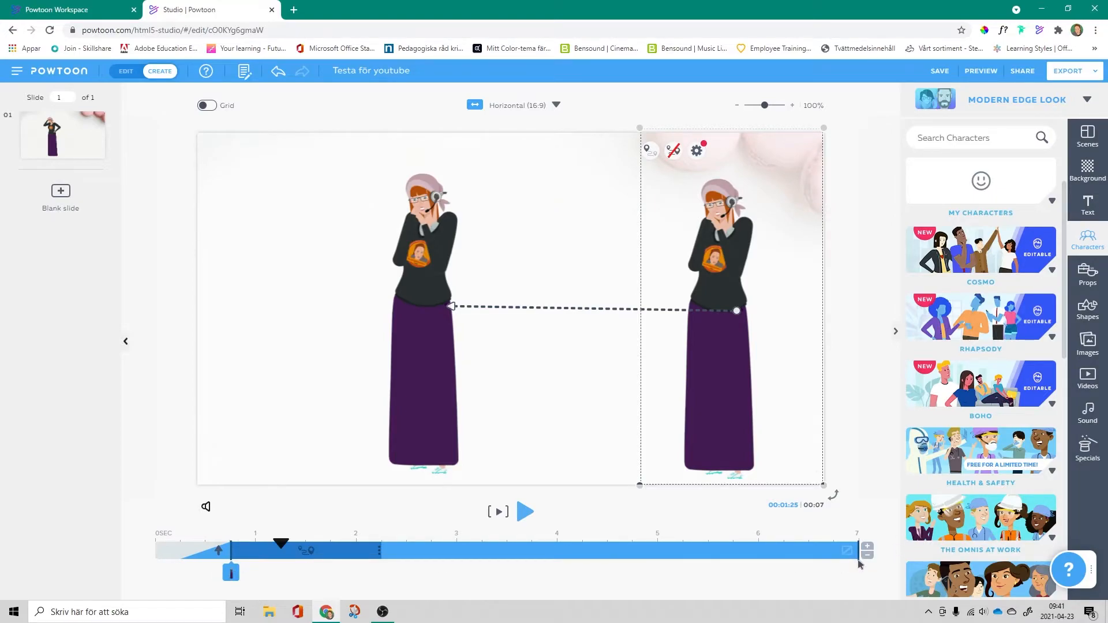
pyautogui.click(586, 546)
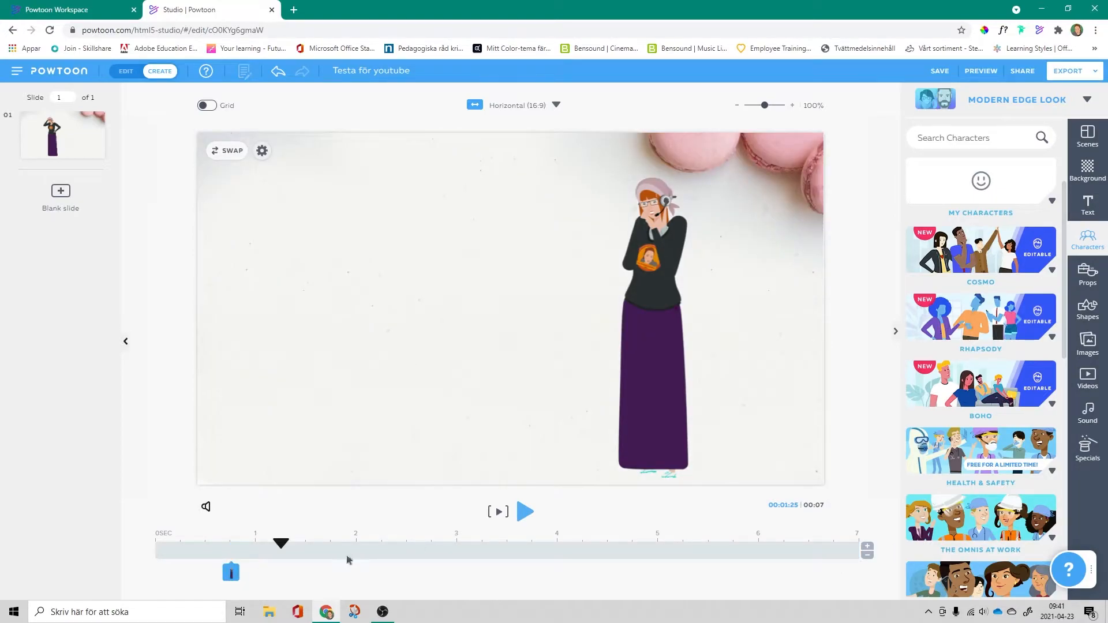
pyautogui.click(230, 572)
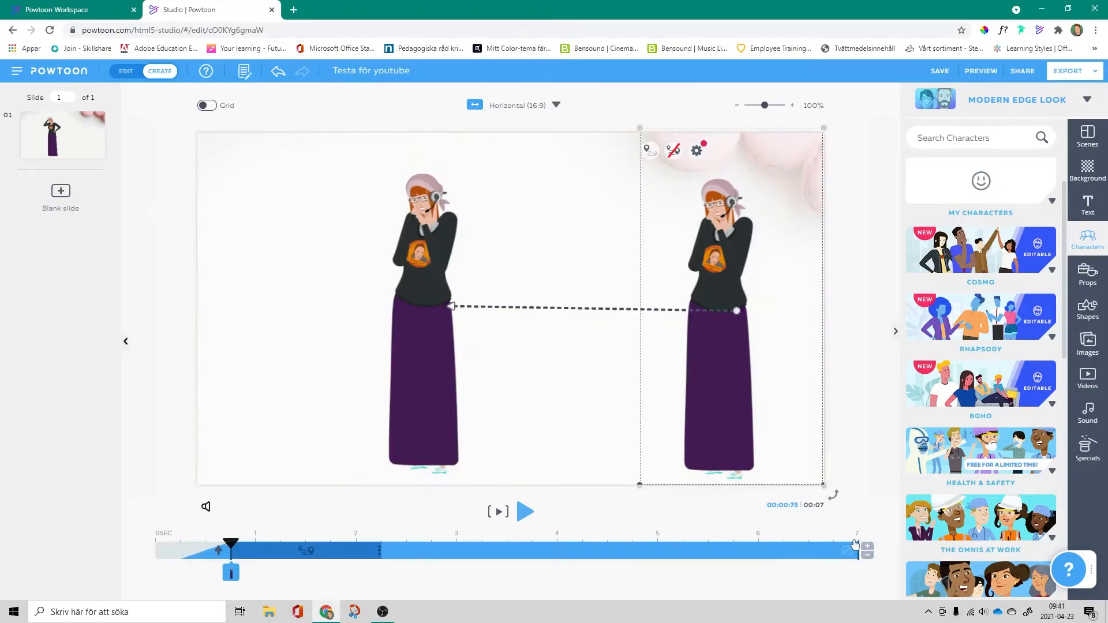
pyautogui.moveTo(859, 547)
pyautogui.mouseDown()
pyautogui.moveTo(413, 548)
pyautogui.moveTo(455, 547)
pyautogui.mouseUp()
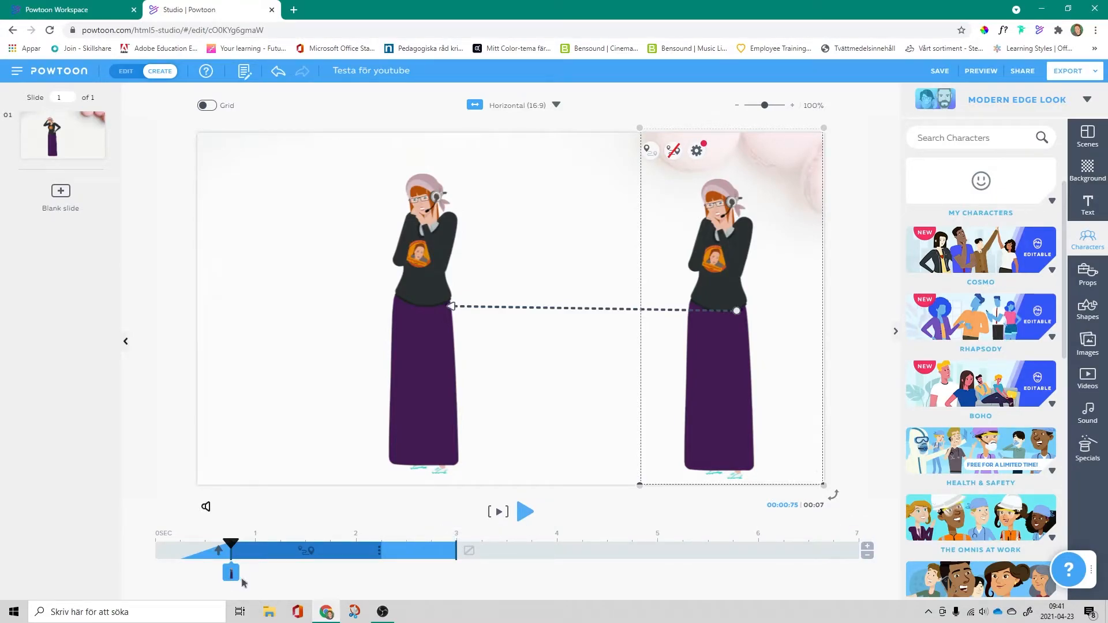
pyautogui.moveTo(230, 577)
pyautogui.rightClick(419, 555)
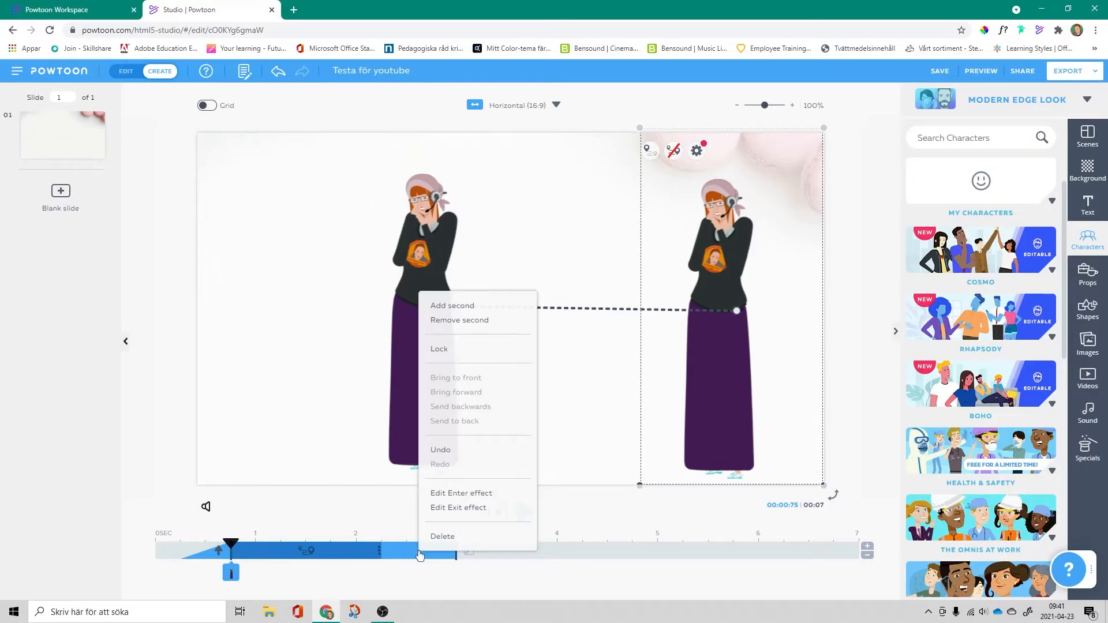
pyautogui.click(375, 506)
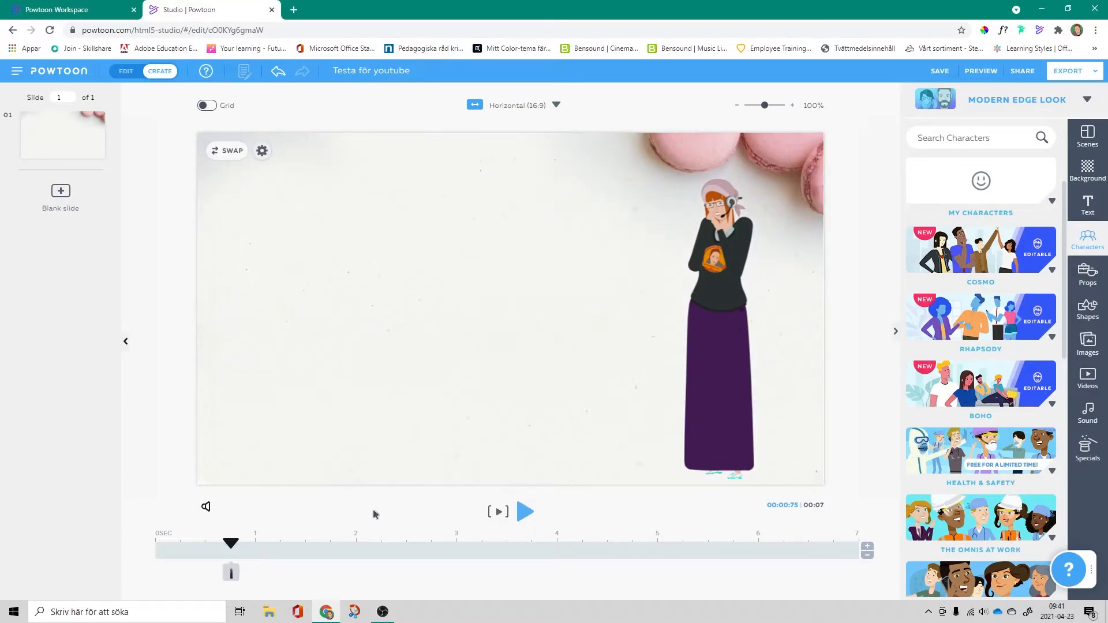
pyautogui.click(230, 574)
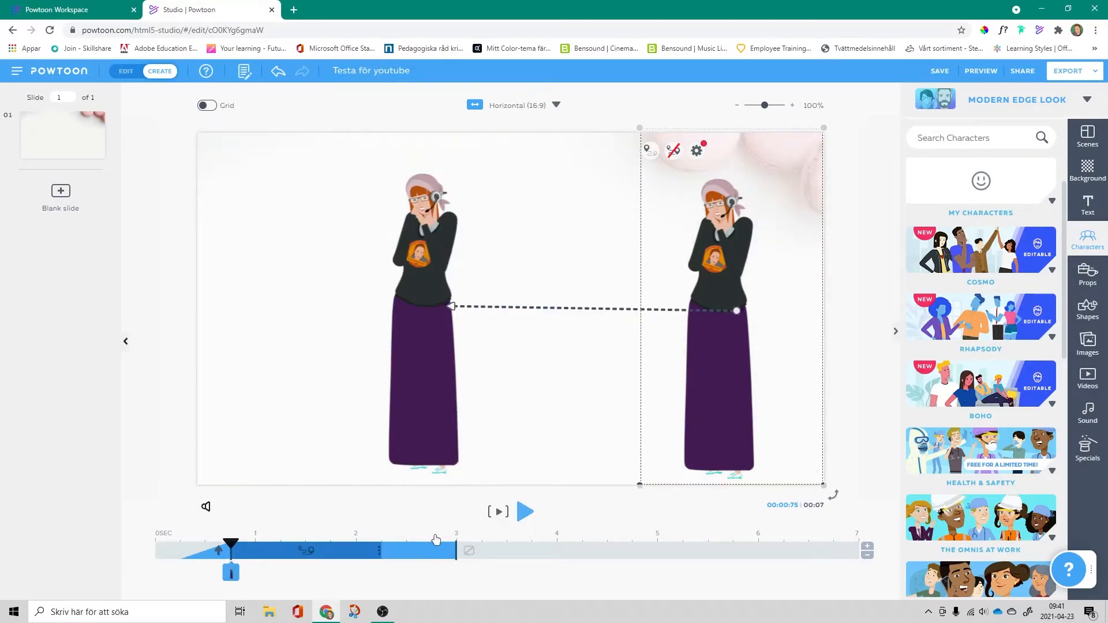
# Add the custom character from My Characters a second time, enlarge it, and set its entrance to 2 s.
pyautogui.click(457, 537)
pyautogui.click(1007, 185)
pyautogui.click(982, 275)
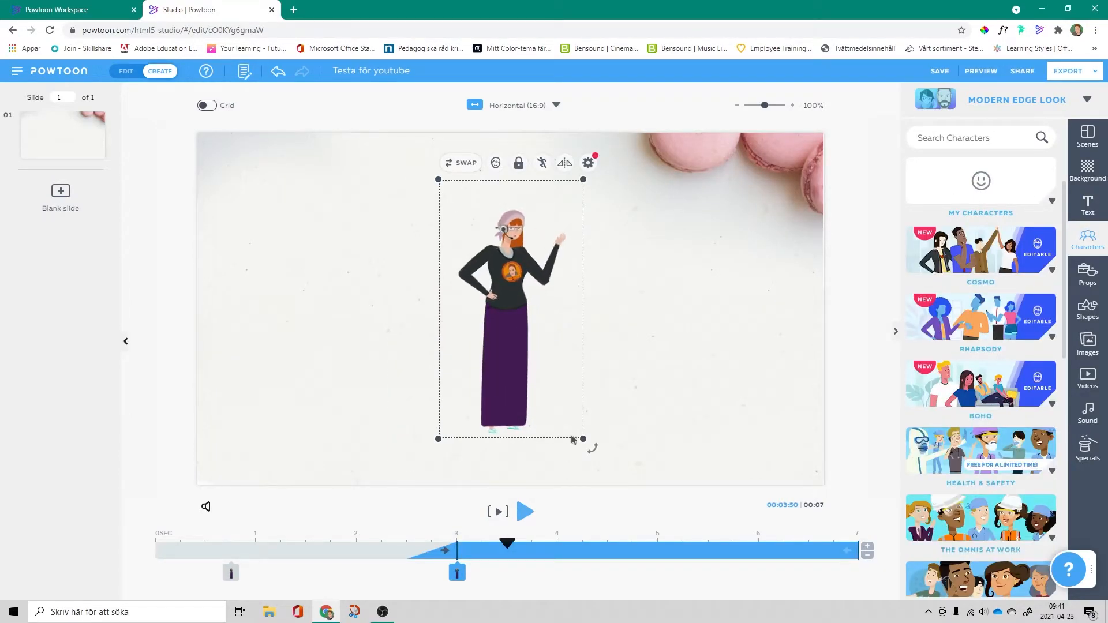
pyautogui.moveTo(583, 440); pyautogui.dragTo(610, 486)
pyautogui.moveTo(459, 578); pyautogui.dragTo(356, 572)
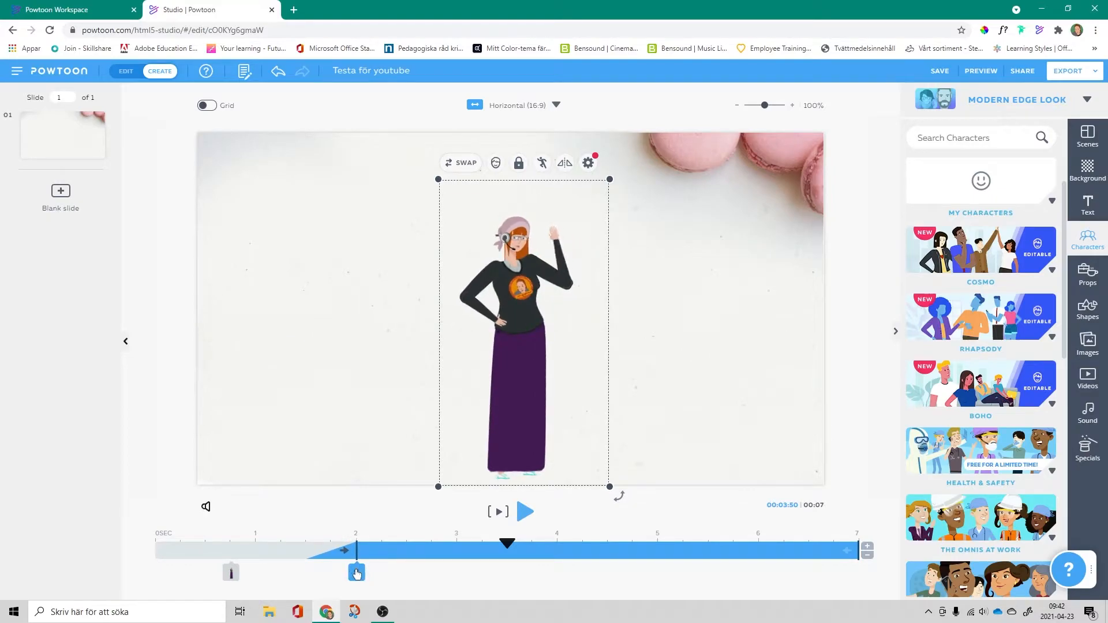
# Flip the second character horizontally and match its size and position to where the first character ends its movement.
pyautogui.moveTo(501, 419)
pyautogui.mouseDown()
pyautogui.moveTo(430, 415)
pyautogui.moveTo(404, 392)
pyautogui.mouseUp()
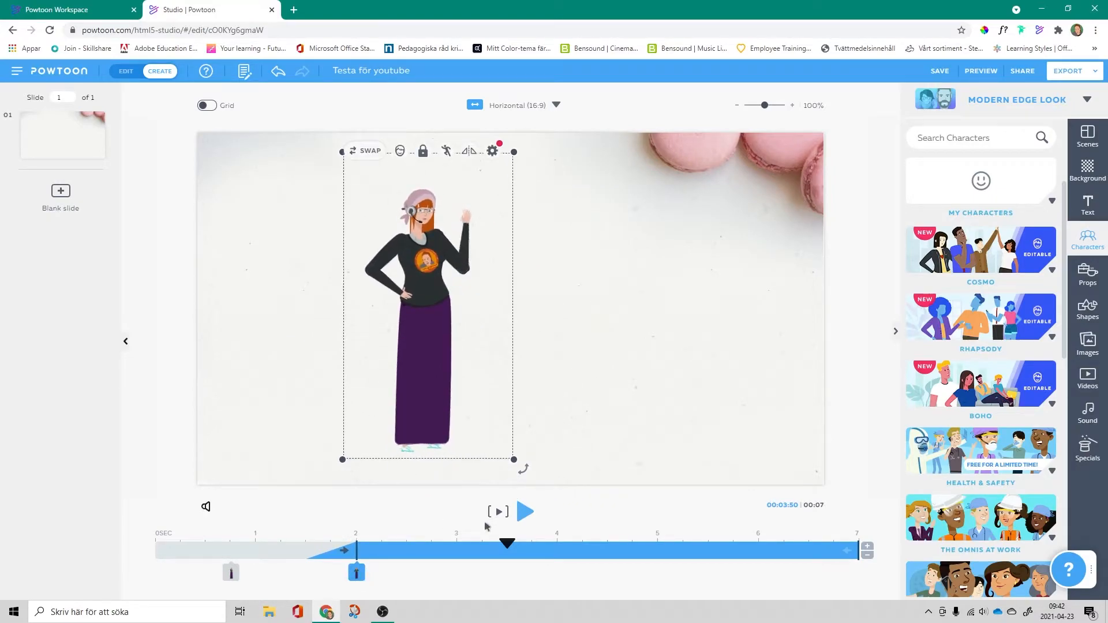
pyautogui.moveTo(507, 543); pyautogui.dragTo(353, 532)
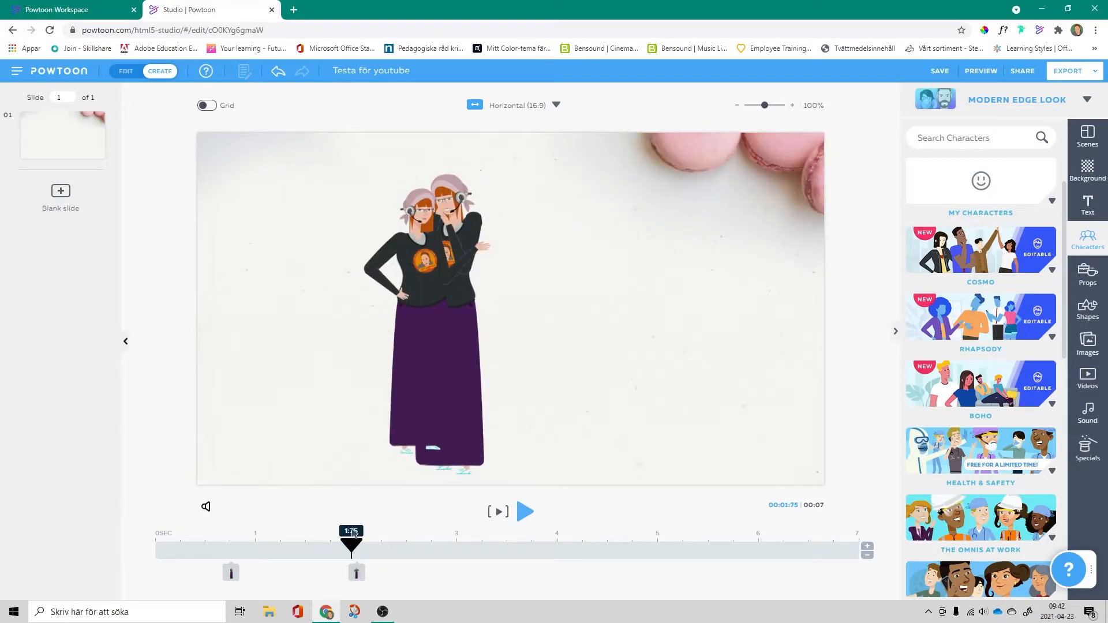
pyautogui.click(356, 573)
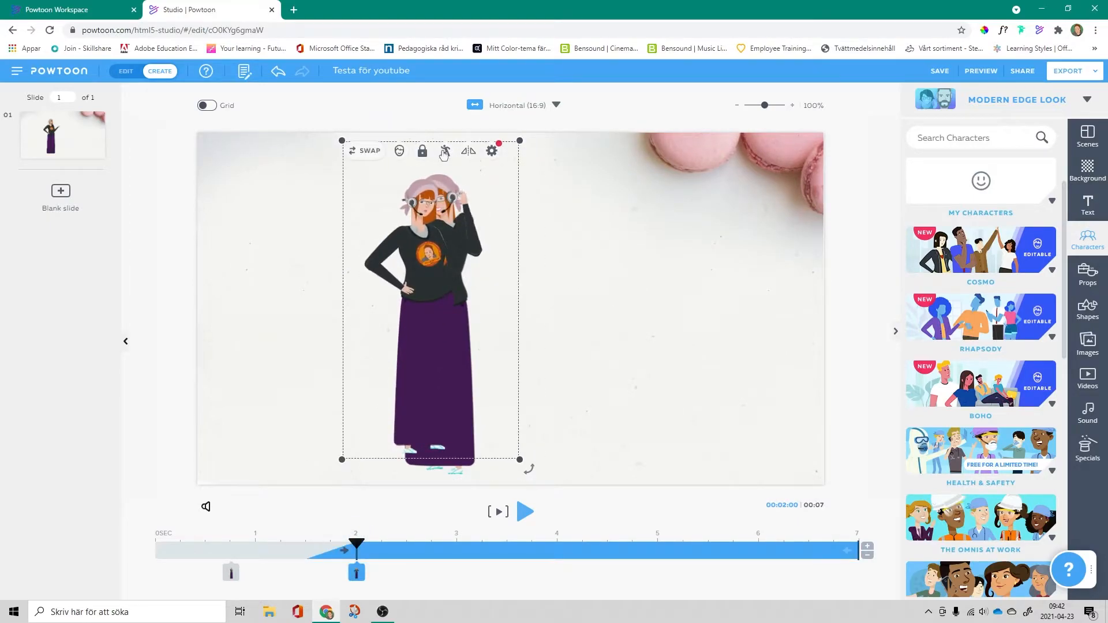
pyautogui.moveTo(518, 457); pyautogui.dragTo(533, 479)
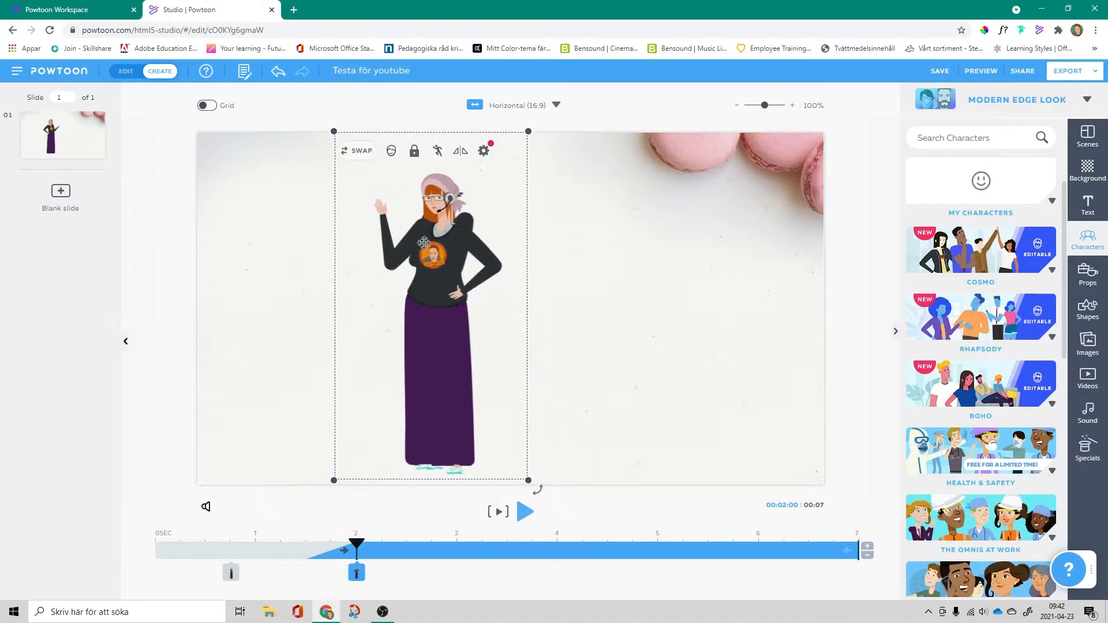
pyautogui.moveTo(436, 259); pyautogui.dragTo(437, 256)
pyautogui.moveTo(531, 478); pyautogui.dragTo(535, 482)
pyautogui.moveTo(493, 450); pyautogui.dragTo(497, 451)
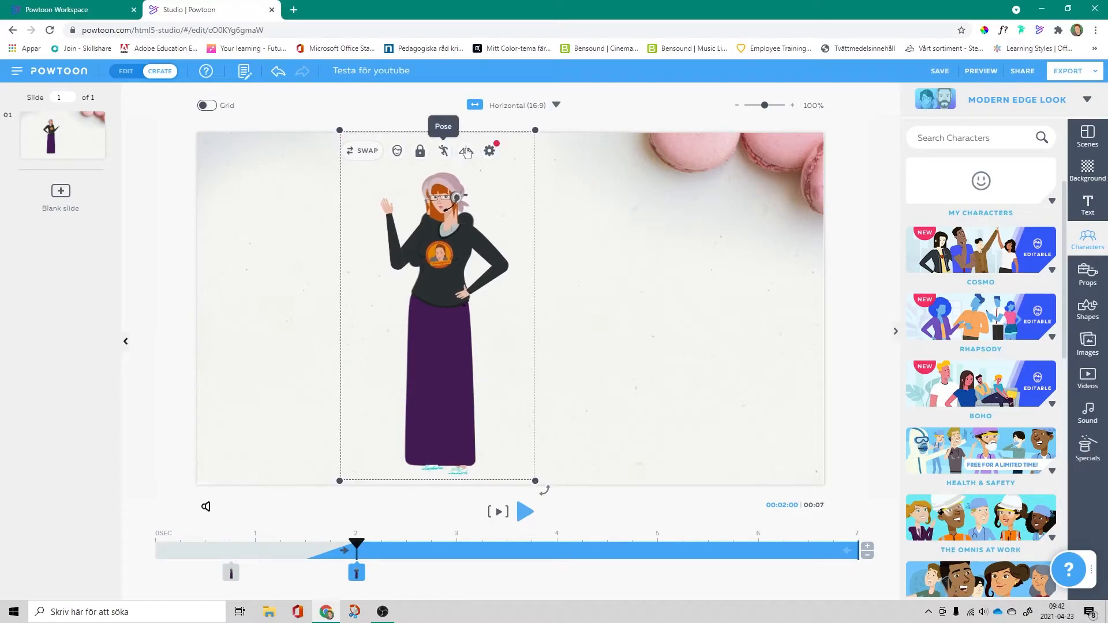
# Set the second character's enter effect to No Effect.
pyautogui.click(489, 152)
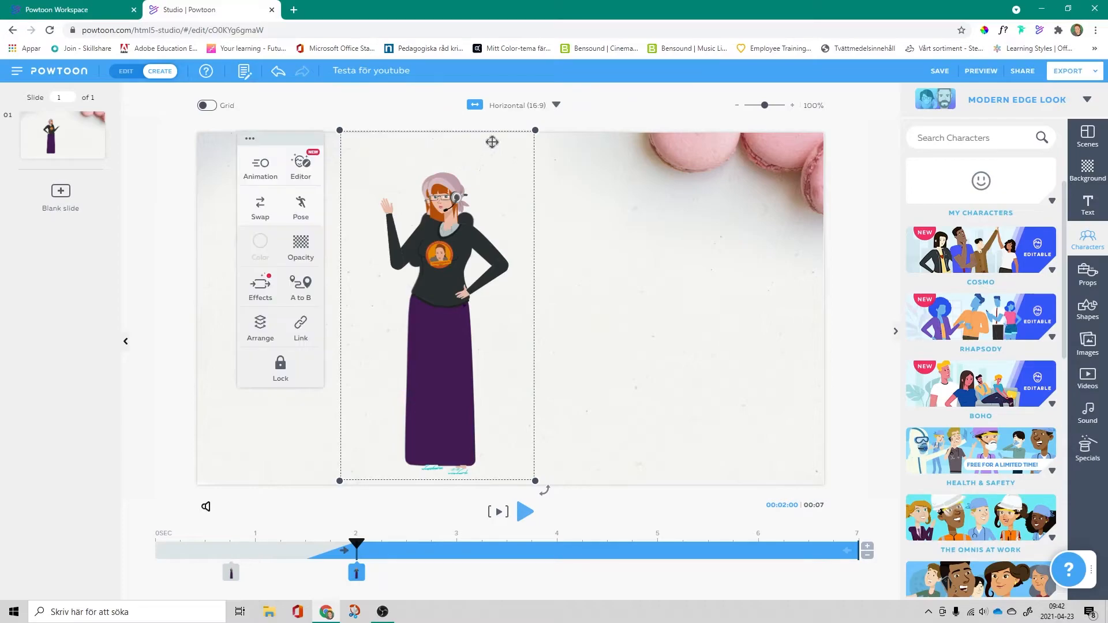
pyautogui.click(262, 287)
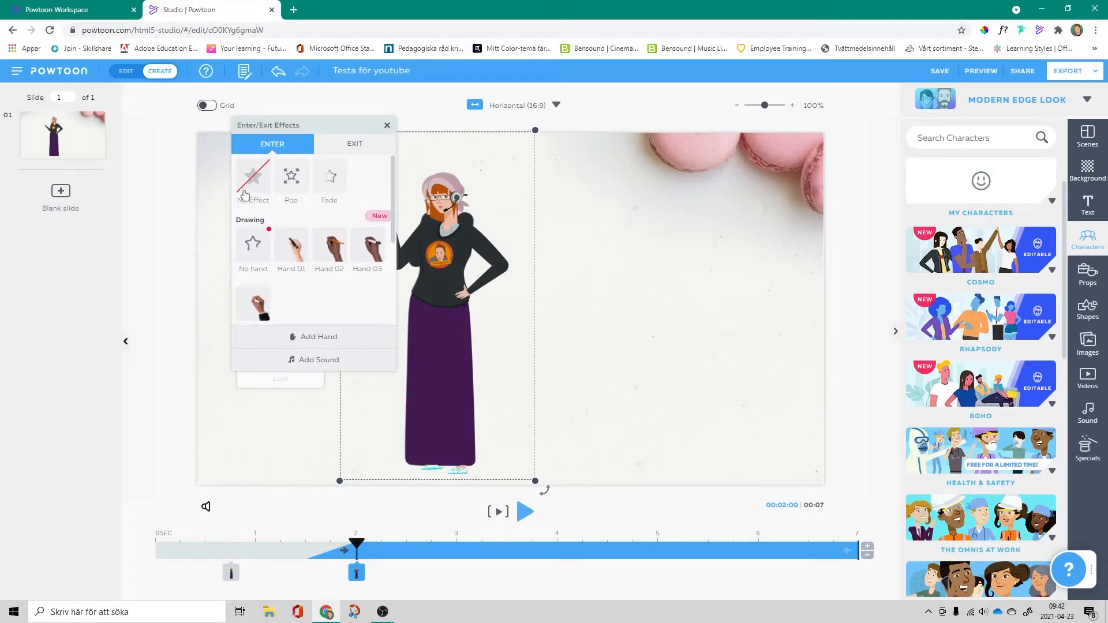
pyautogui.click(252, 178)
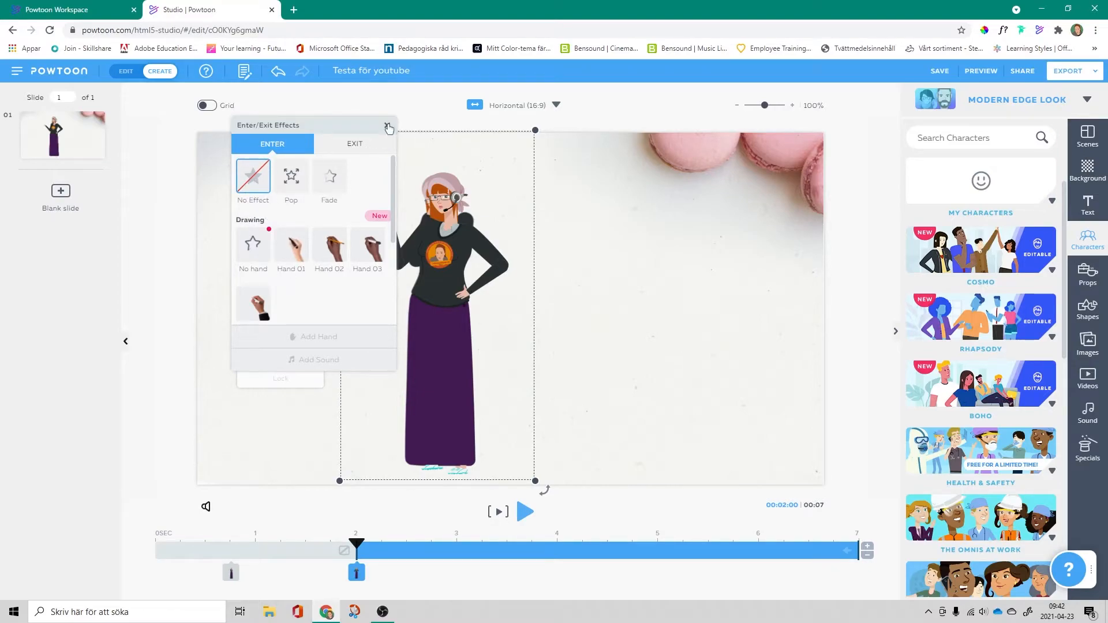
pyautogui.click(387, 126)
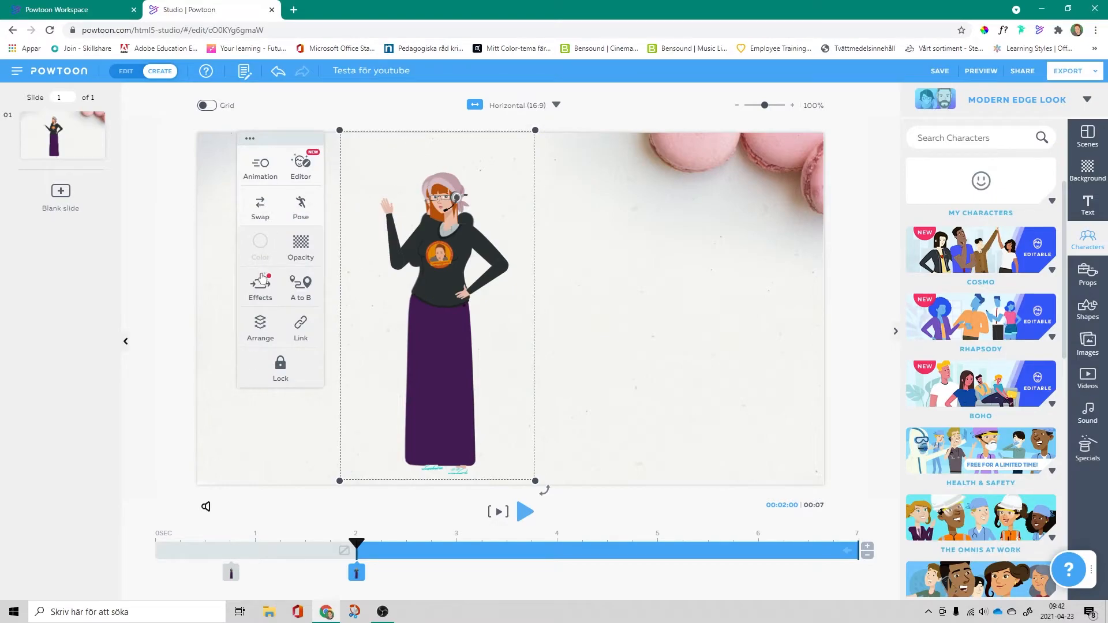
# Give the second character the Happy pose and realign it with the first character's end position.
pyautogui.click(304, 202)
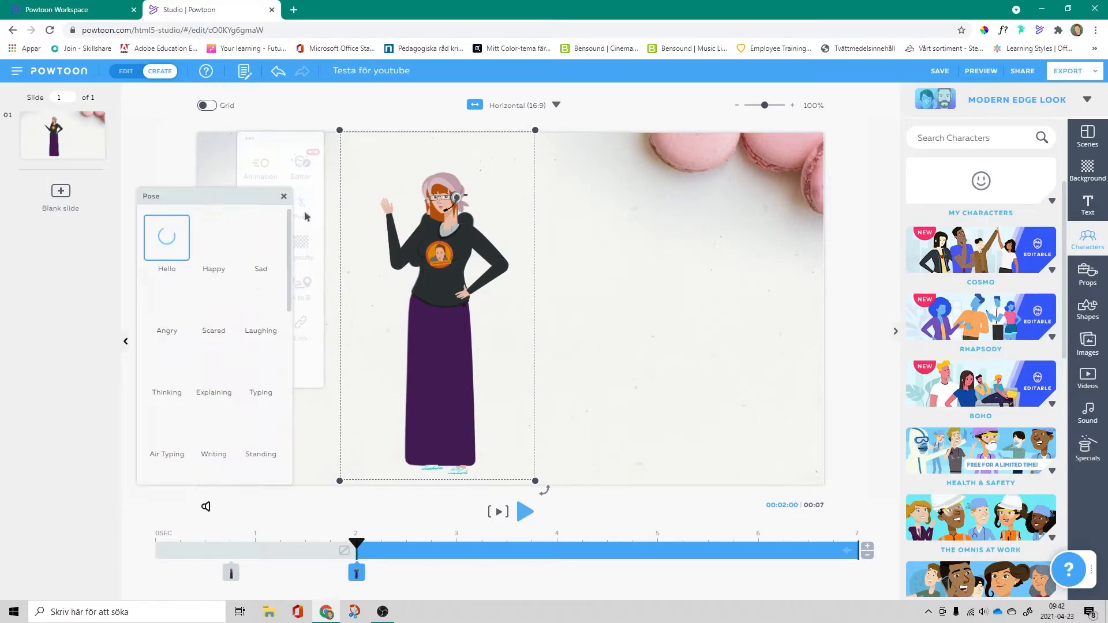
pyautogui.click(235, 252)
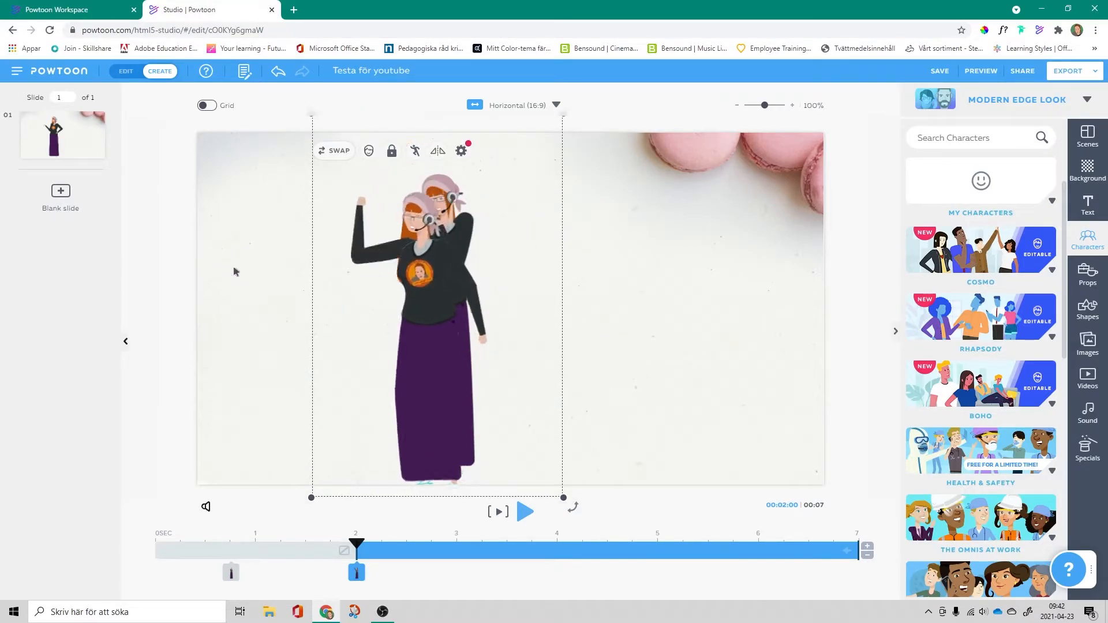
pyautogui.moveTo(450, 388); pyautogui.dragTo(456, 371)
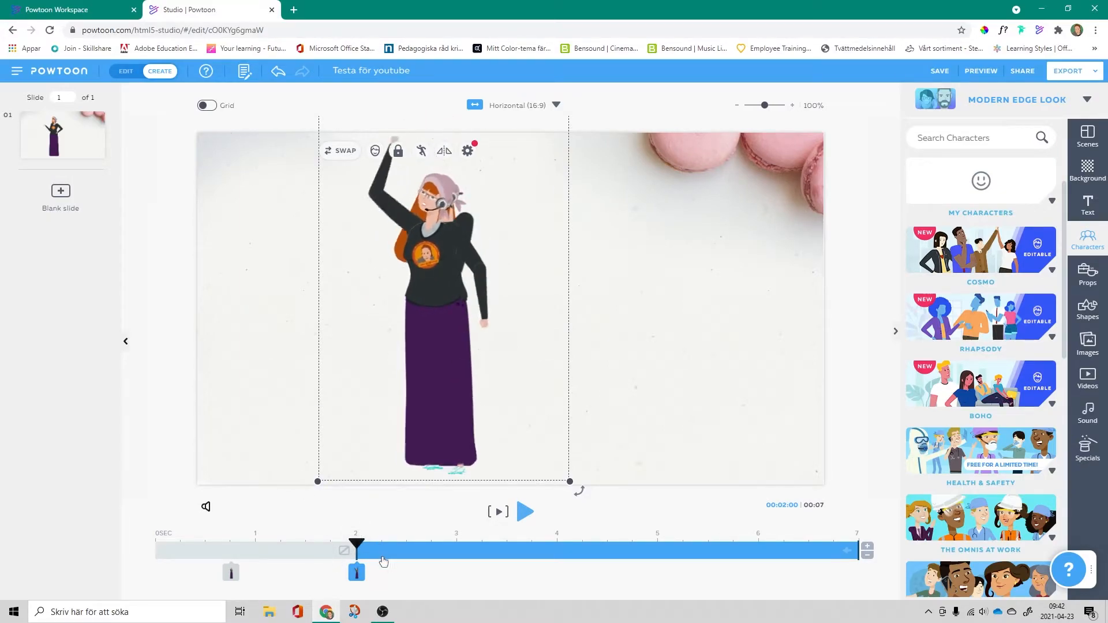
# Move the second character's entrance to 3 s to follow the first character's exit, and play the slide from the start.
pyautogui.click(231, 573)
pyautogui.moveTo(361, 580); pyautogui.dragTo(448, 583)
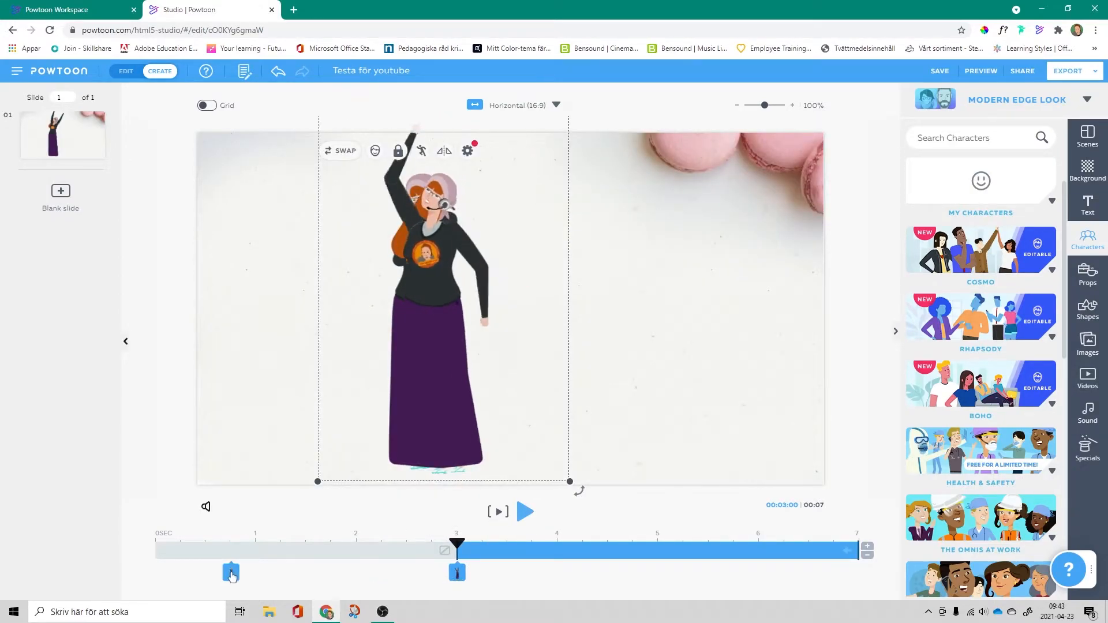
pyautogui.click(231, 573)
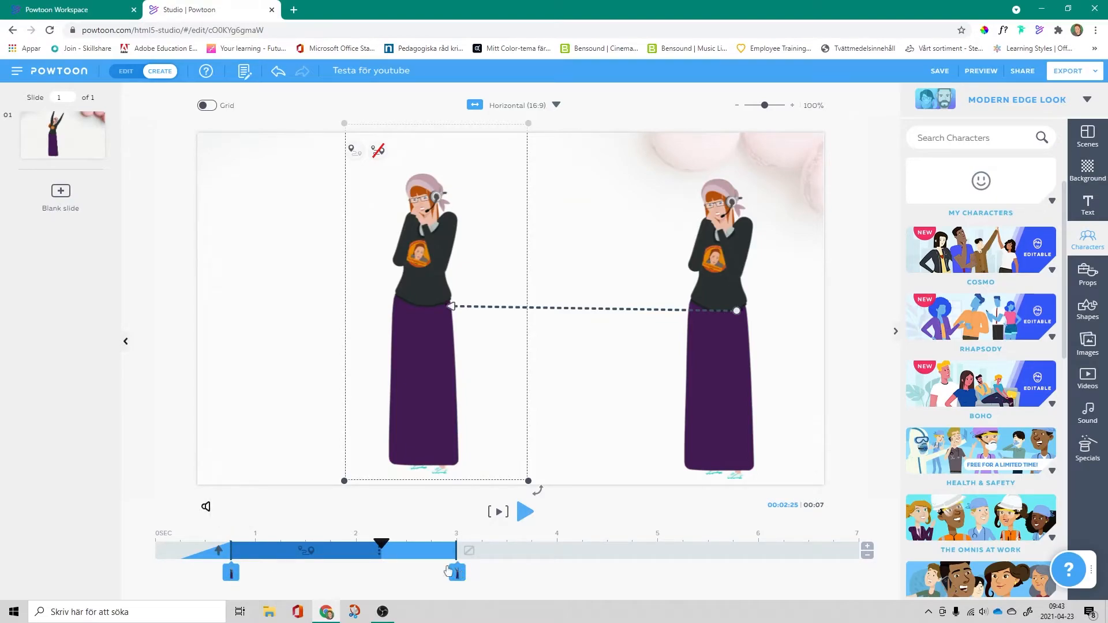
pyautogui.click(155, 541)
pyautogui.click(523, 512)
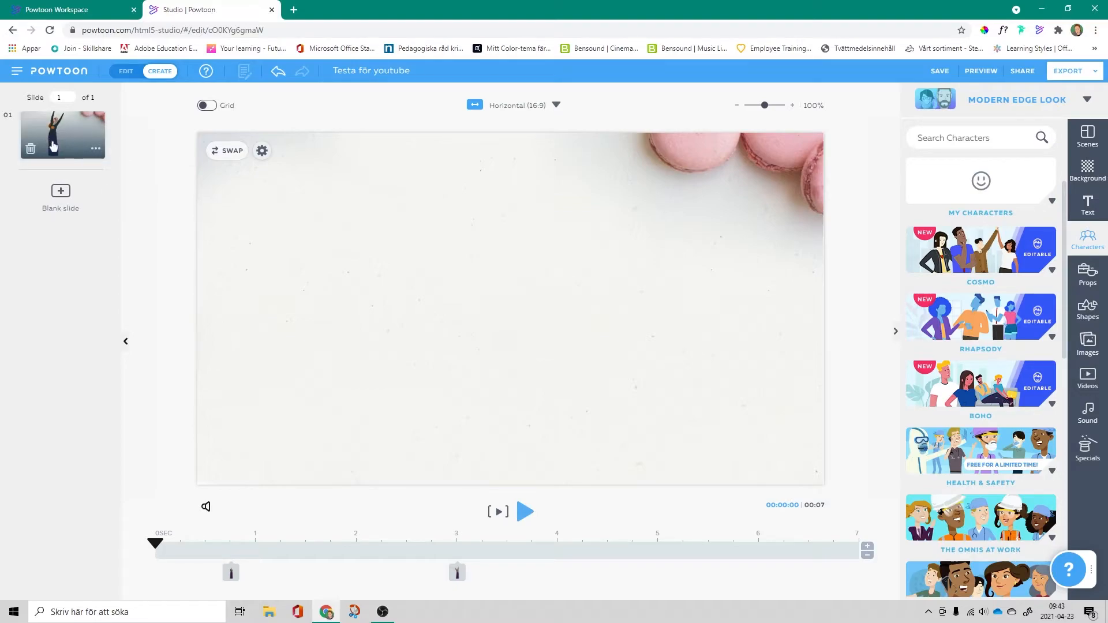
# Review the additional options for slide 1 and open the props library.
pyautogui.moveTo(84, 127)
pyautogui.click(97, 151)
pyautogui.click(94, 151)
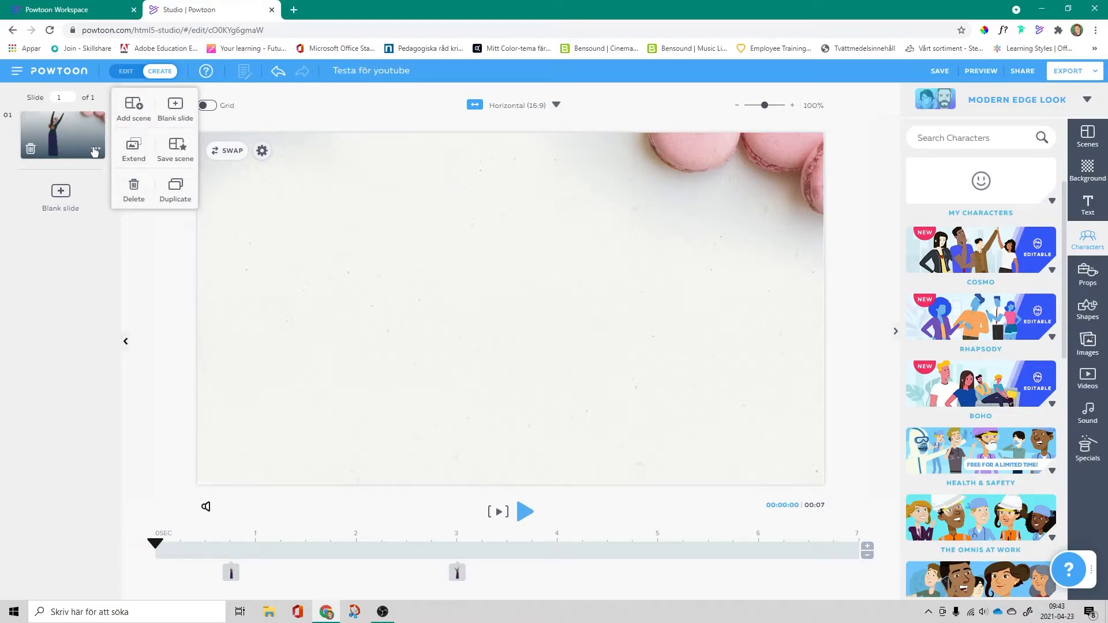
pyautogui.click(1086, 274)
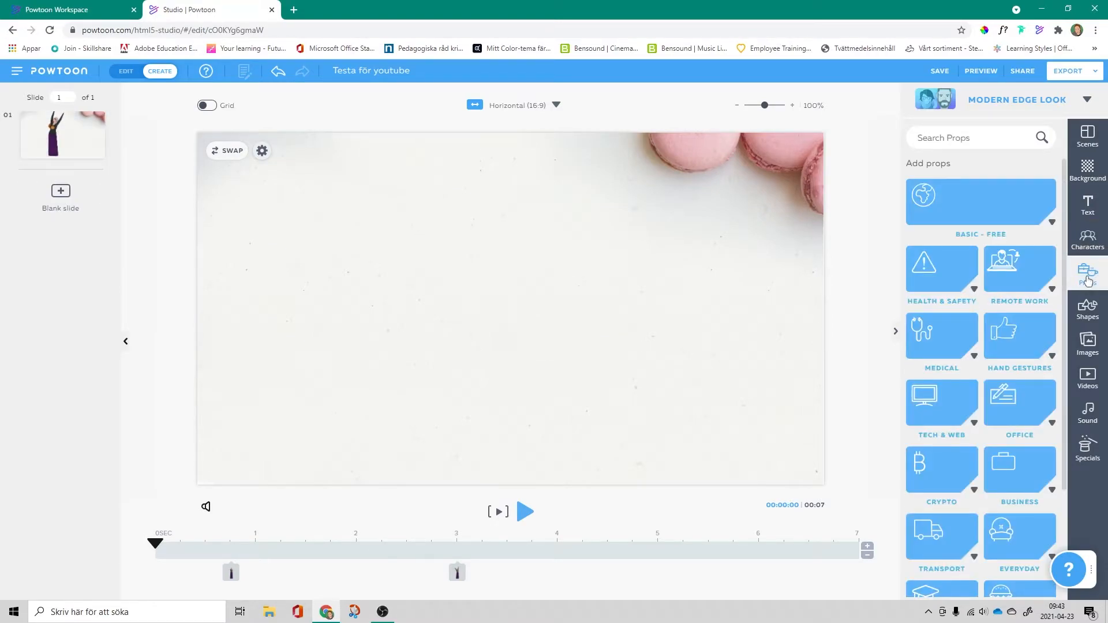
# Try the wide window prop with a blind from the Remote Work props on the slide, and delete it.
pyautogui.click(1026, 278)
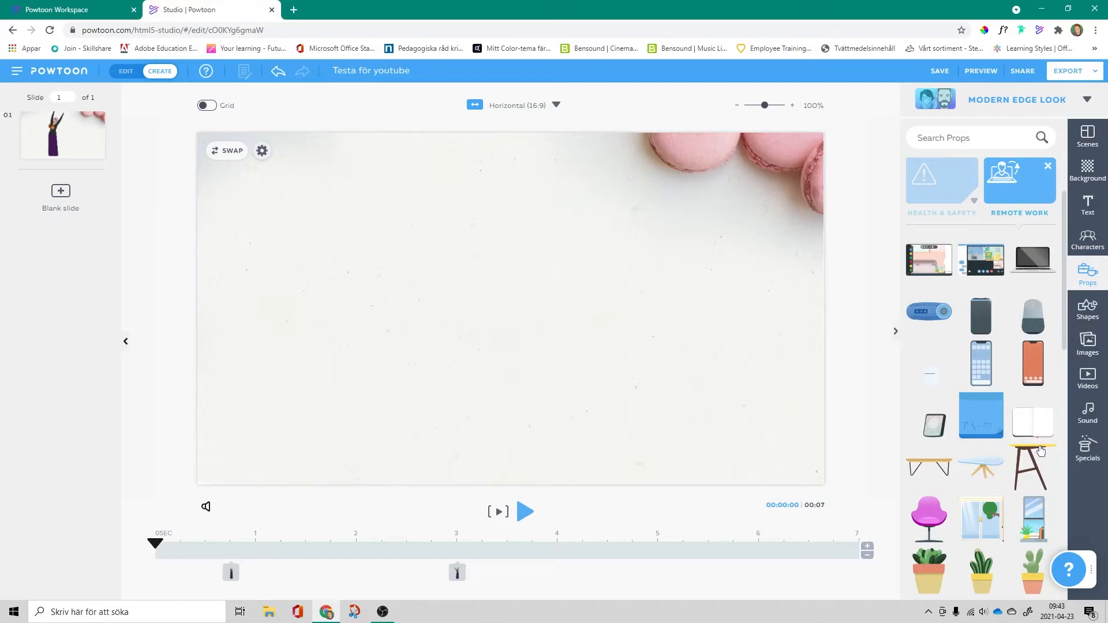
pyautogui.scroll(-2, 1034, 419)
pyautogui.click(980, 417)
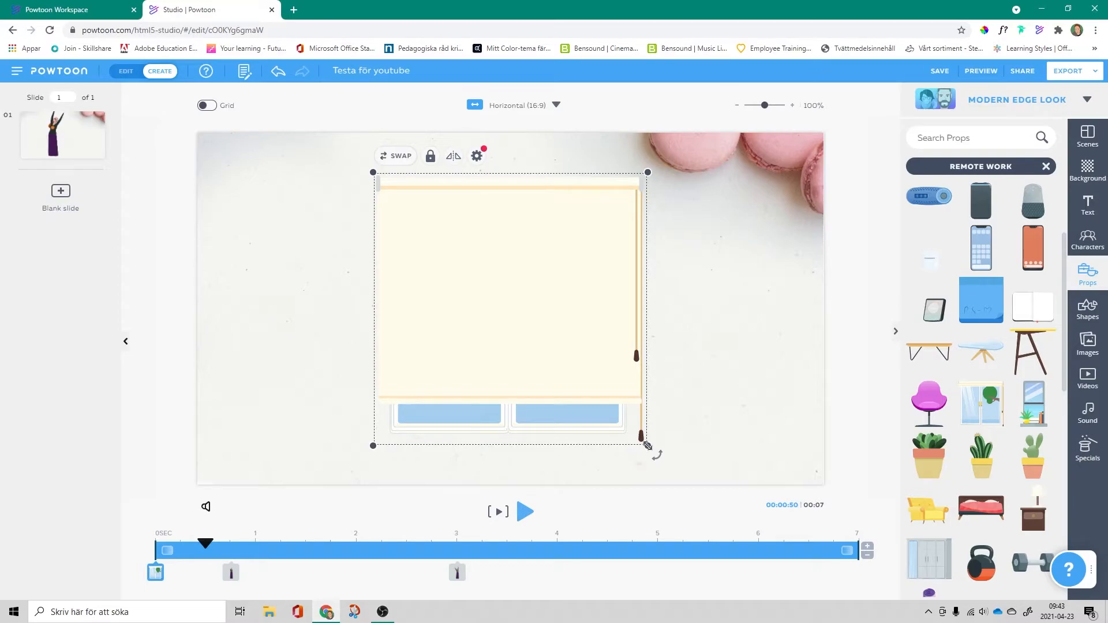
pyautogui.press('Delete')
pyautogui.scroll(-2, 1032, 346)
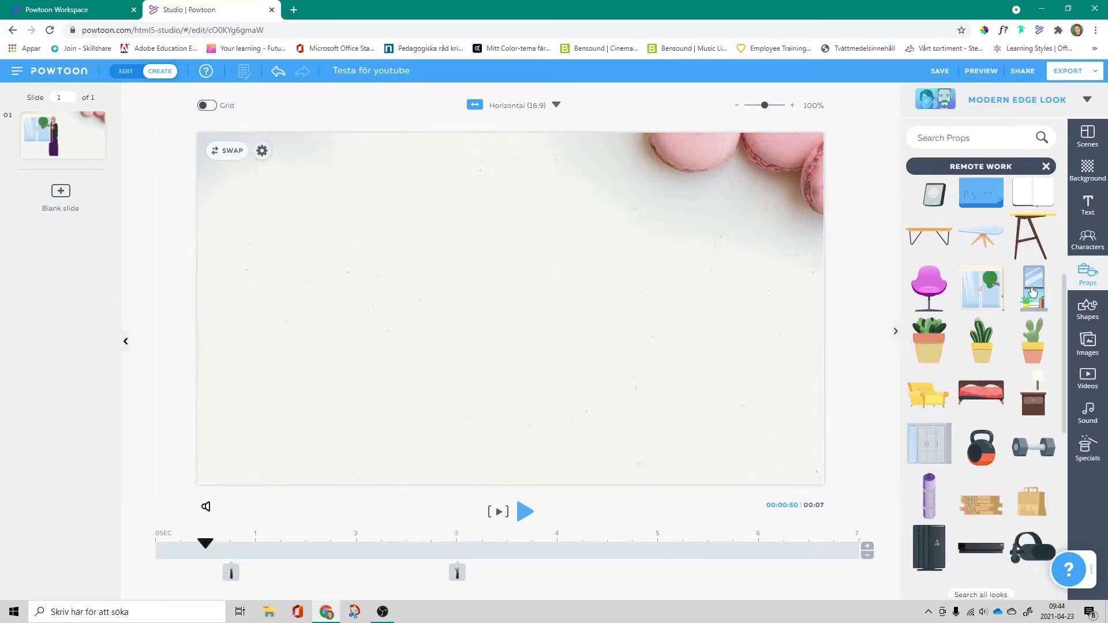
# Add the tall window prop with plant and books, shrink it, and place it in the slide's upper-left area.
pyautogui.click(1034, 295)
pyautogui.moveTo(552, 373); pyautogui.dragTo(724, 469)
pyautogui.moveTo(552, 415); pyautogui.dragTo(316, 322)
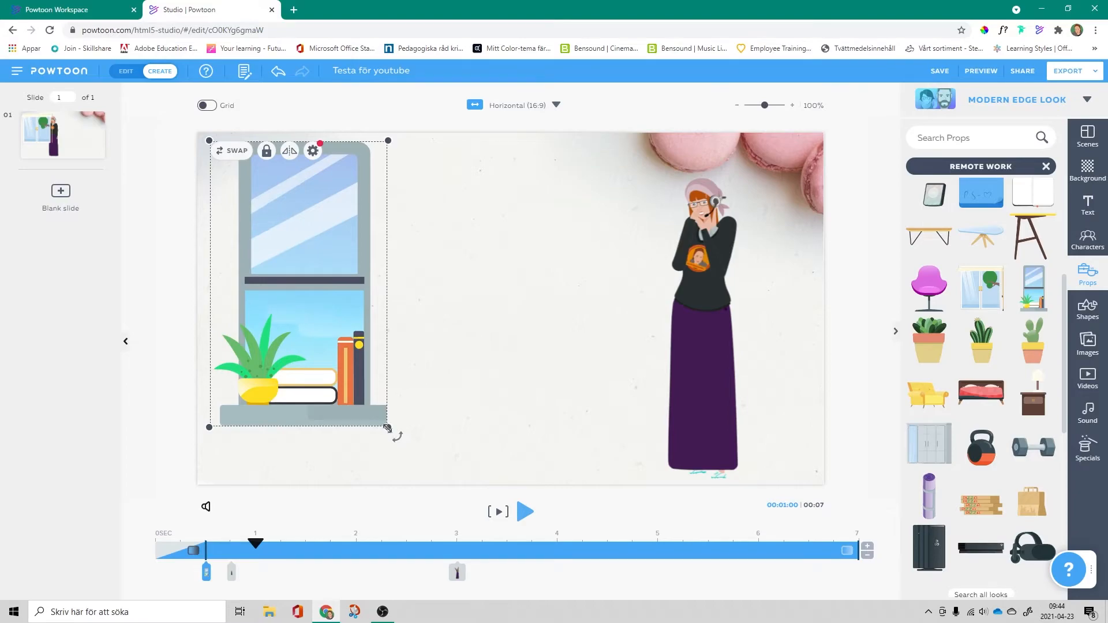
pyautogui.moveTo(386, 425); pyautogui.dragTo(315, 302)
pyautogui.moveTo(259, 234); pyautogui.dragTo(274, 271)
pyautogui.click(178, 264)
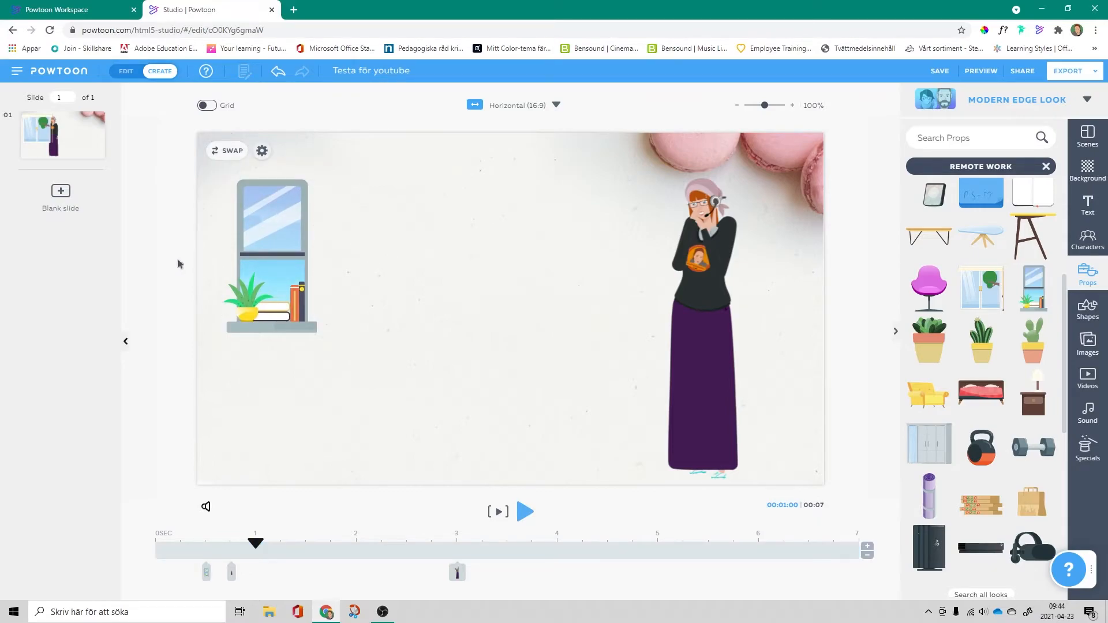
# Start the window prop at 0 s and set its animation to play 7 times.
pyautogui.moveTo(206, 572); pyautogui.dragTo(149, 576)
pyautogui.click(324, 164)
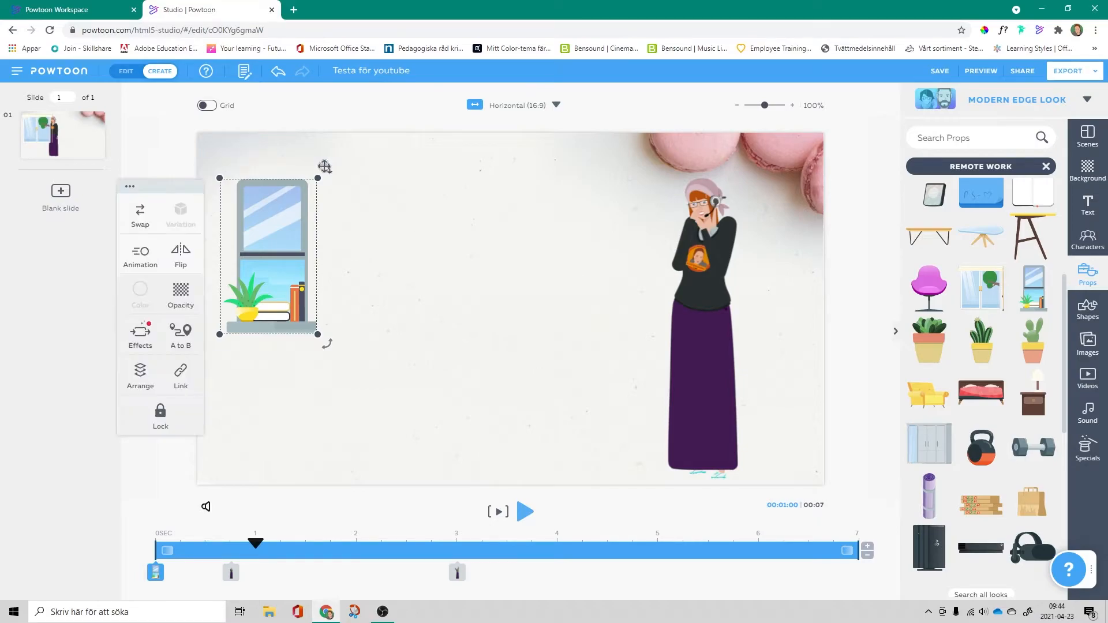
pyautogui.click(140, 258)
pyautogui.click(147, 317)
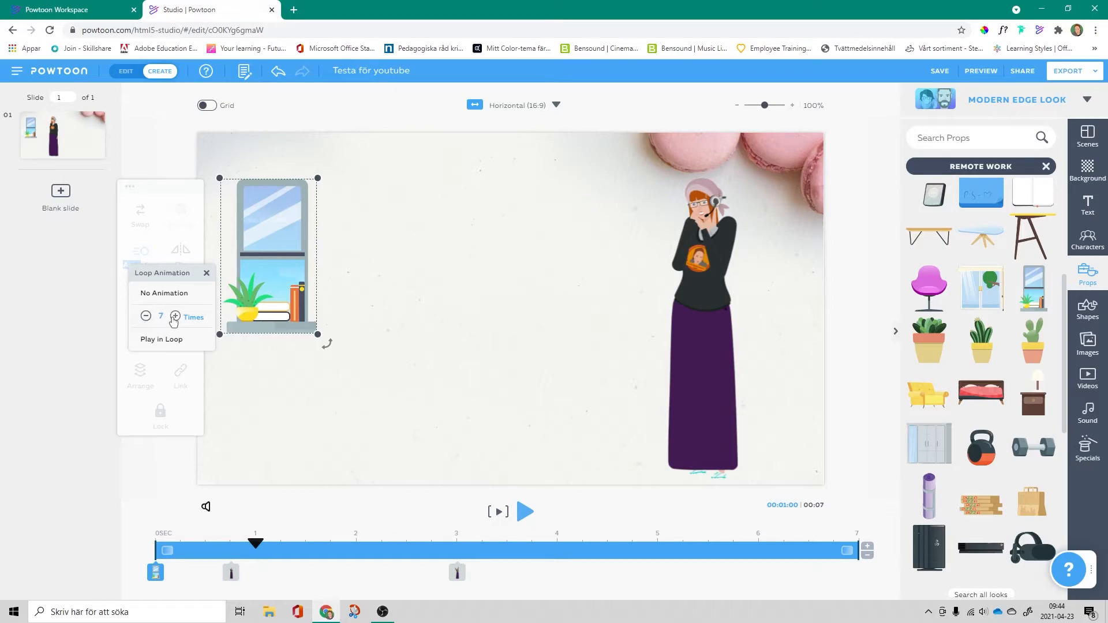
pyautogui.click(227, 362)
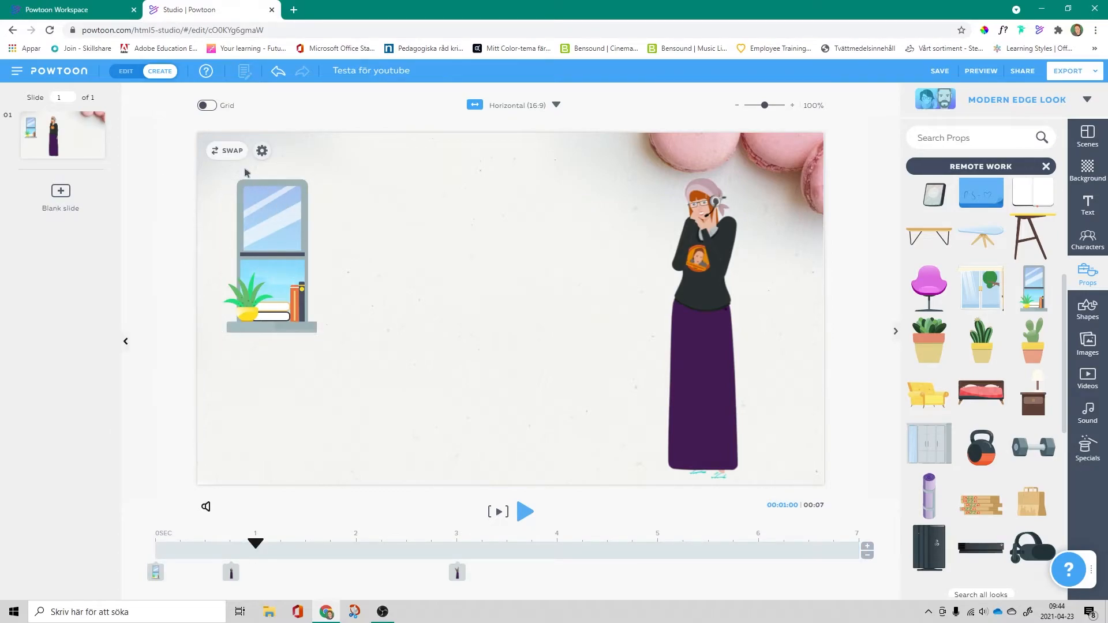
# Set the window prop's enter effect to No Effect and play the slide from the start.
pyautogui.click(254, 254)
pyautogui.click(142, 341)
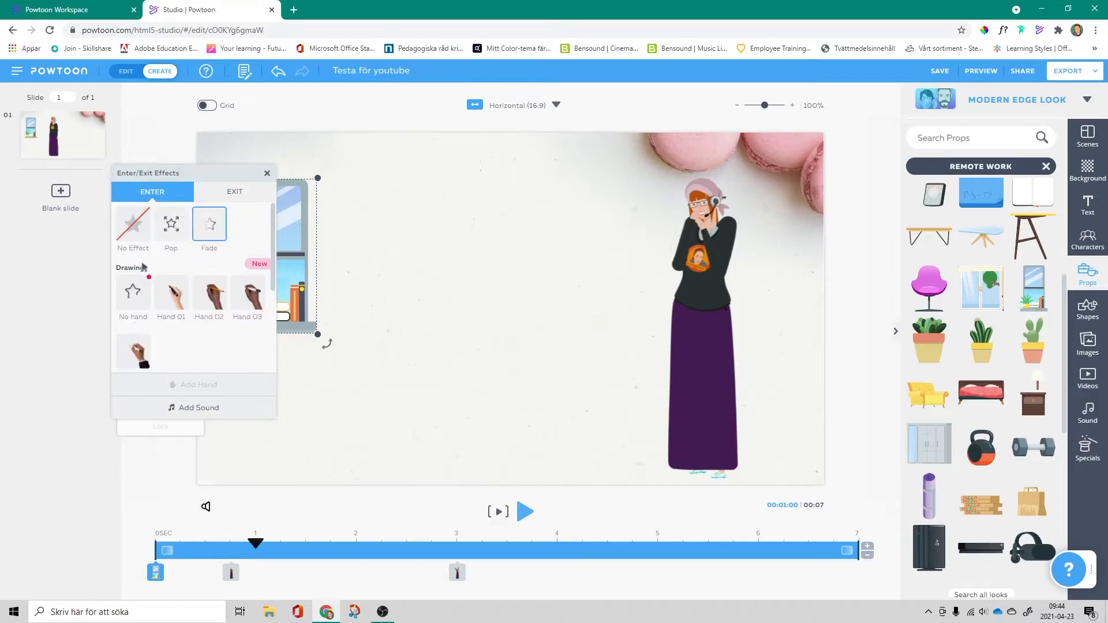
pyautogui.click(139, 227)
pyautogui.click(483, 235)
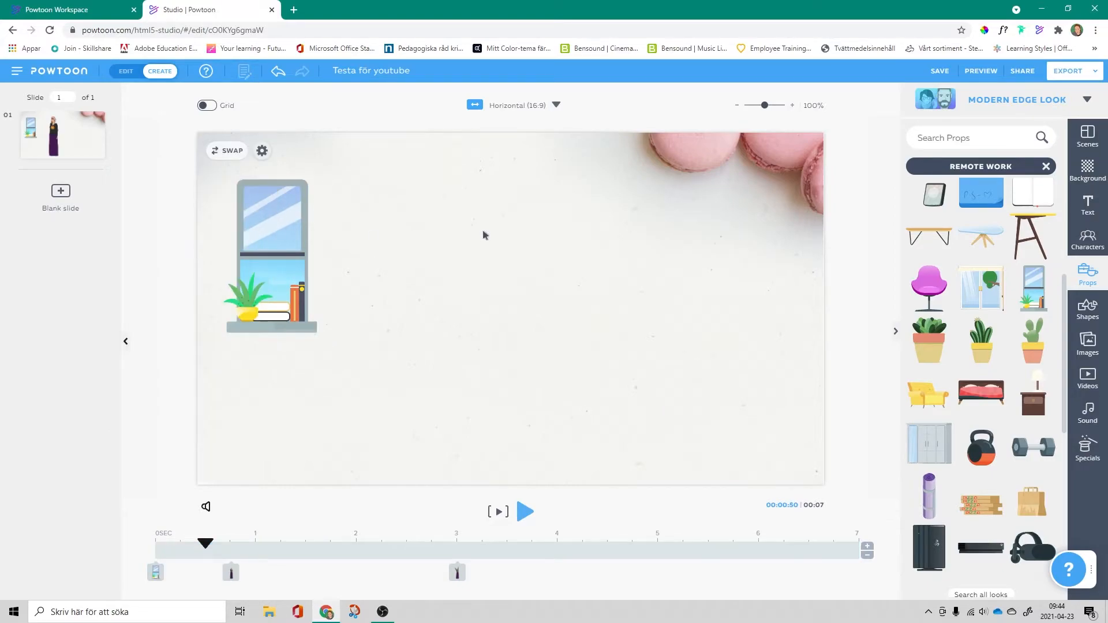
pyautogui.moveTo(205, 544); pyautogui.dragTo(154, 543)
pyautogui.click(524, 512)
# Browse the Cartoon look's Kitchen and Tech & Web props, and switch back to the Modern Edge look.
pyautogui.click(1046, 167)
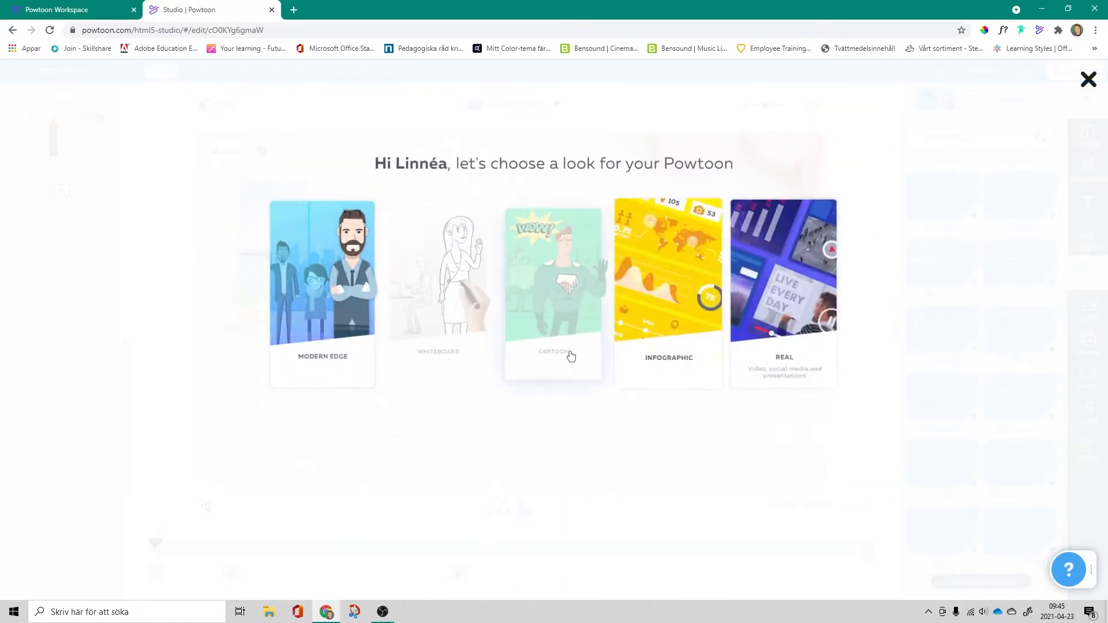
pyautogui.click(560, 323)
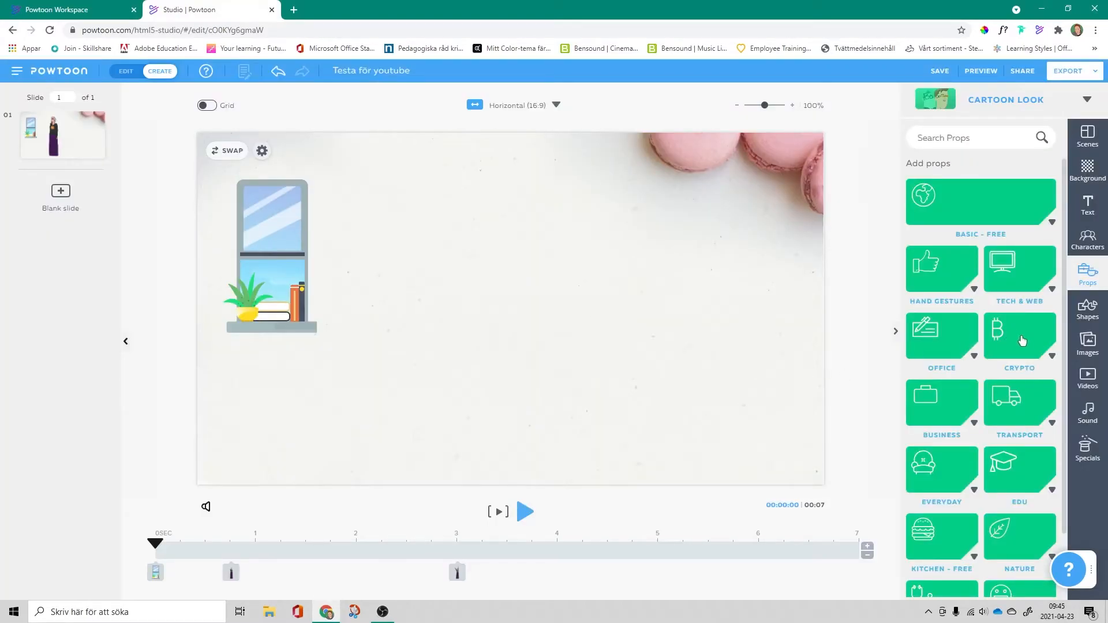
pyautogui.scroll(-2, 1024, 375)
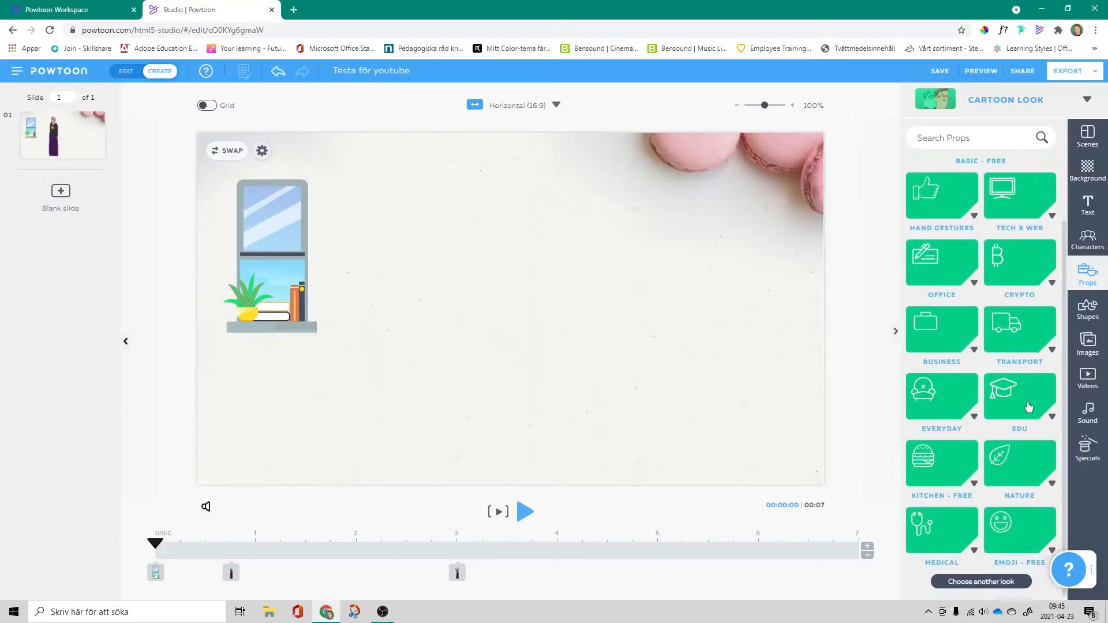
pyautogui.click(936, 469)
pyautogui.scroll(-3, 986, 407)
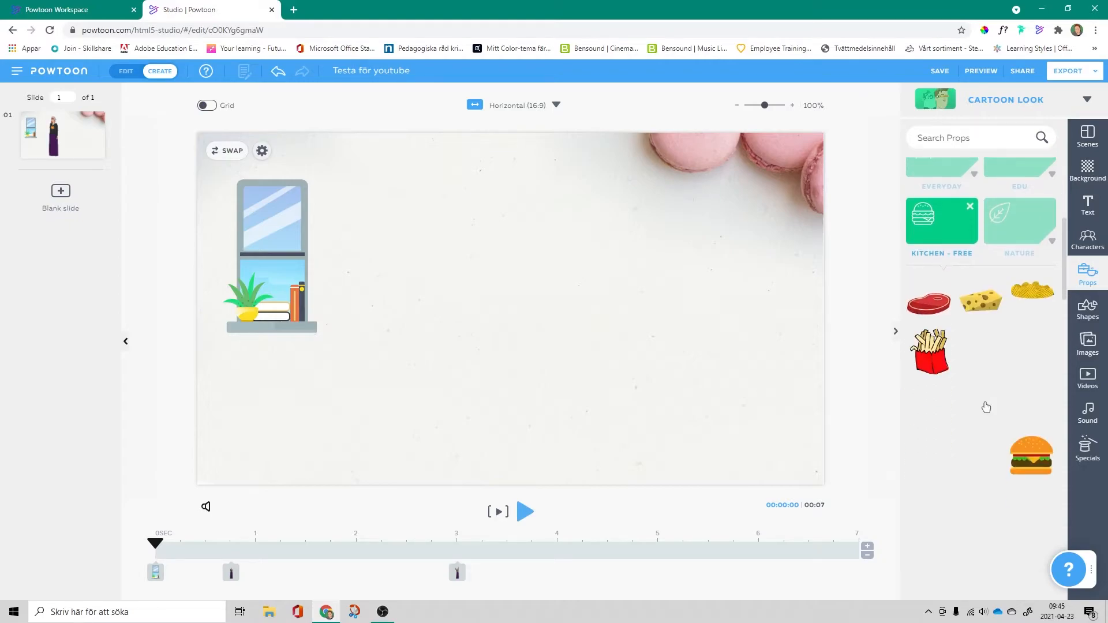
pyautogui.scroll(5, 986, 407)
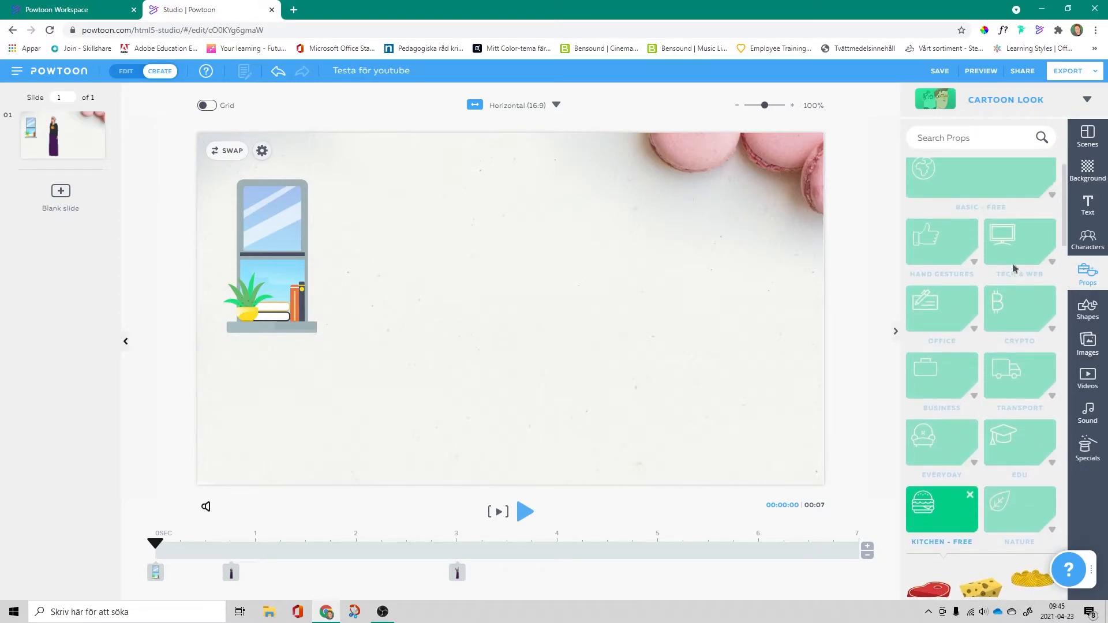
pyautogui.click(1014, 239)
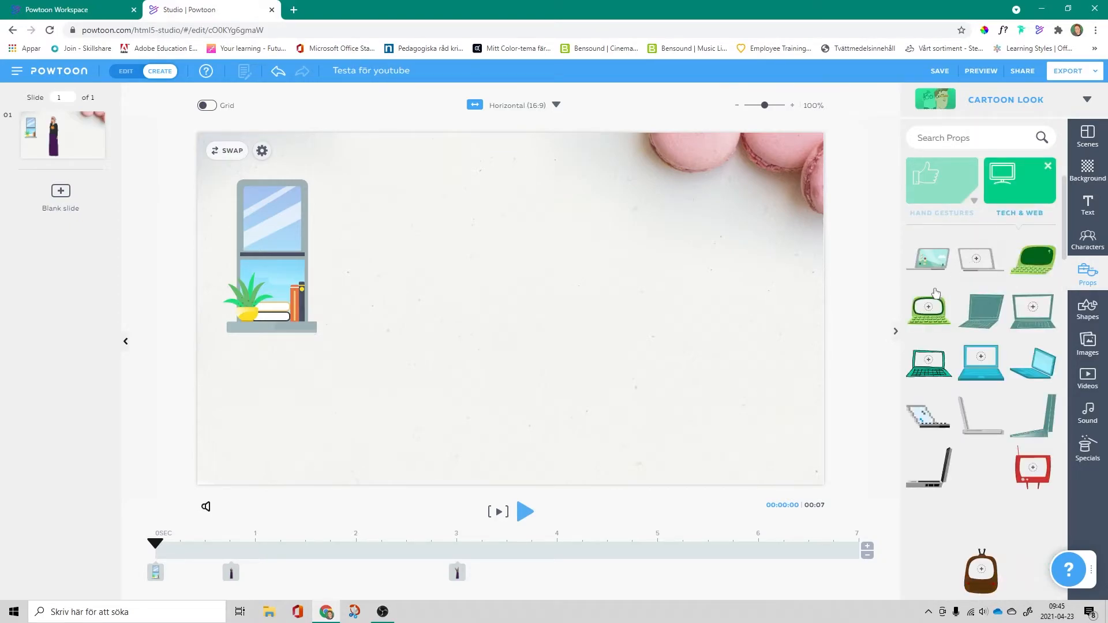
pyautogui.click(1003, 100)
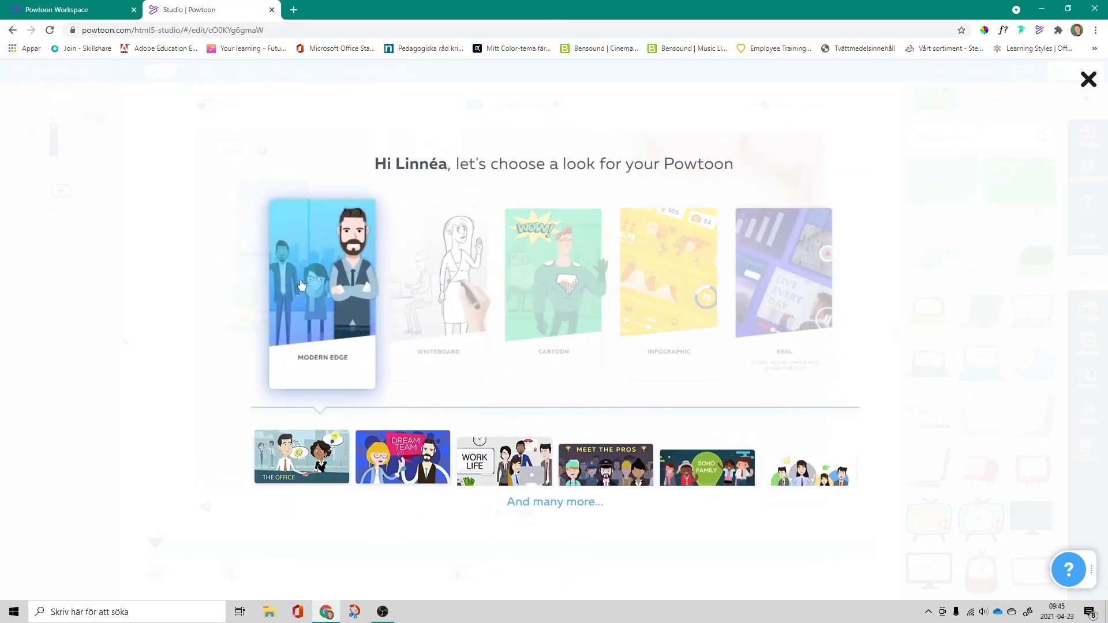
pyautogui.click(298, 279)
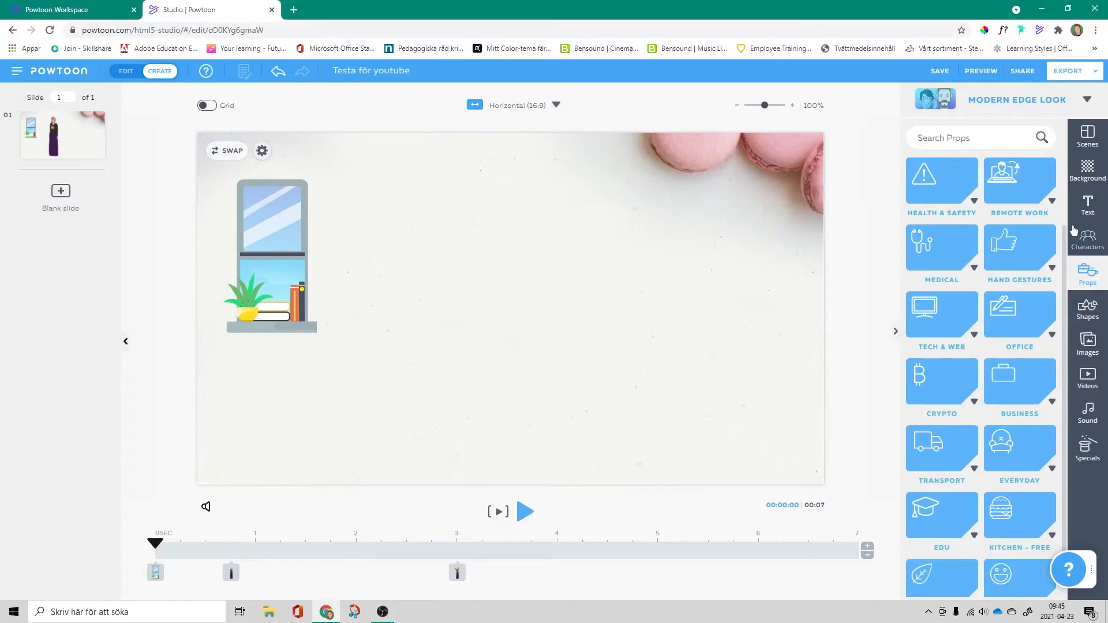
# Add the purple-to-blue gradient rounded bar from Animated Shapes and place it in the slide's lower-right corner.
pyautogui.click(1086, 309)
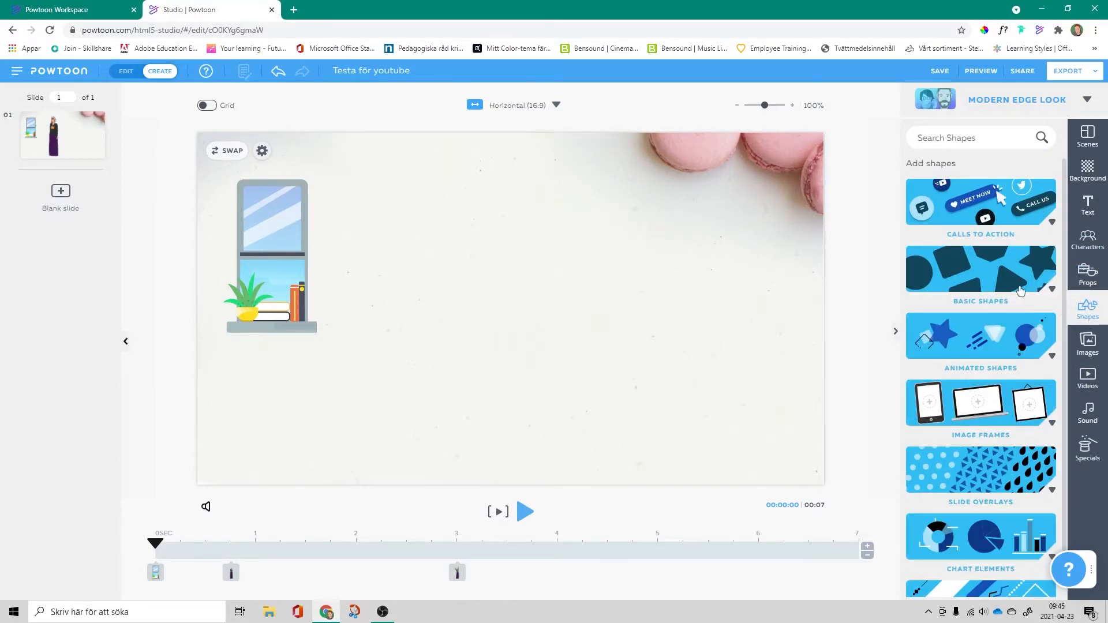
pyautogui.click(982, 344)
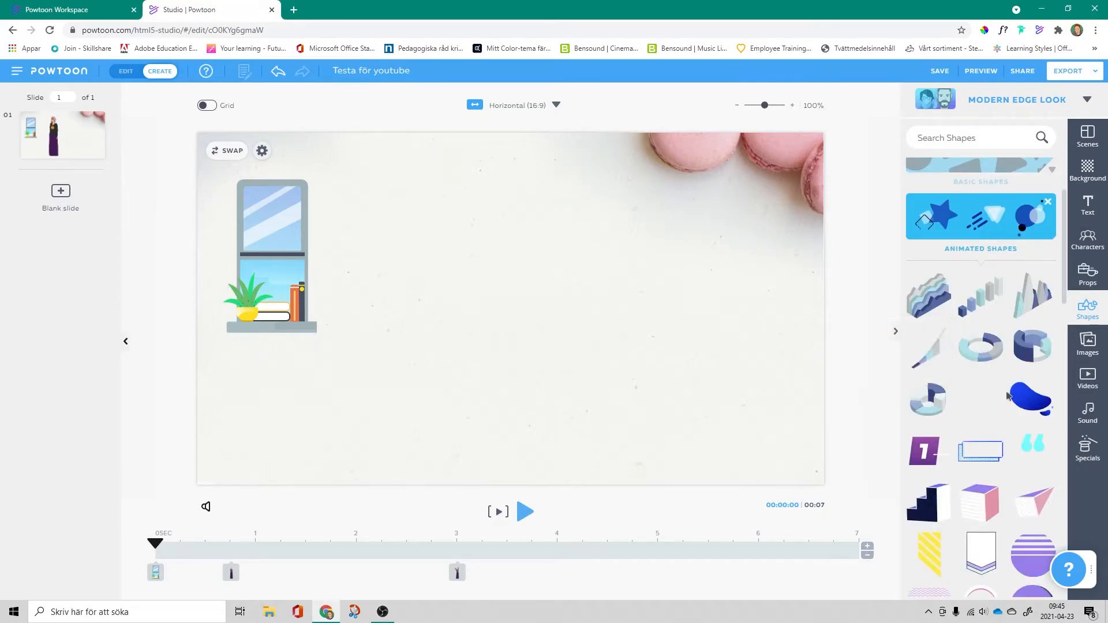
pyautogui.scroll(-1, 1010, 388)
pyautogui.scroll(-5, 1010, 388)
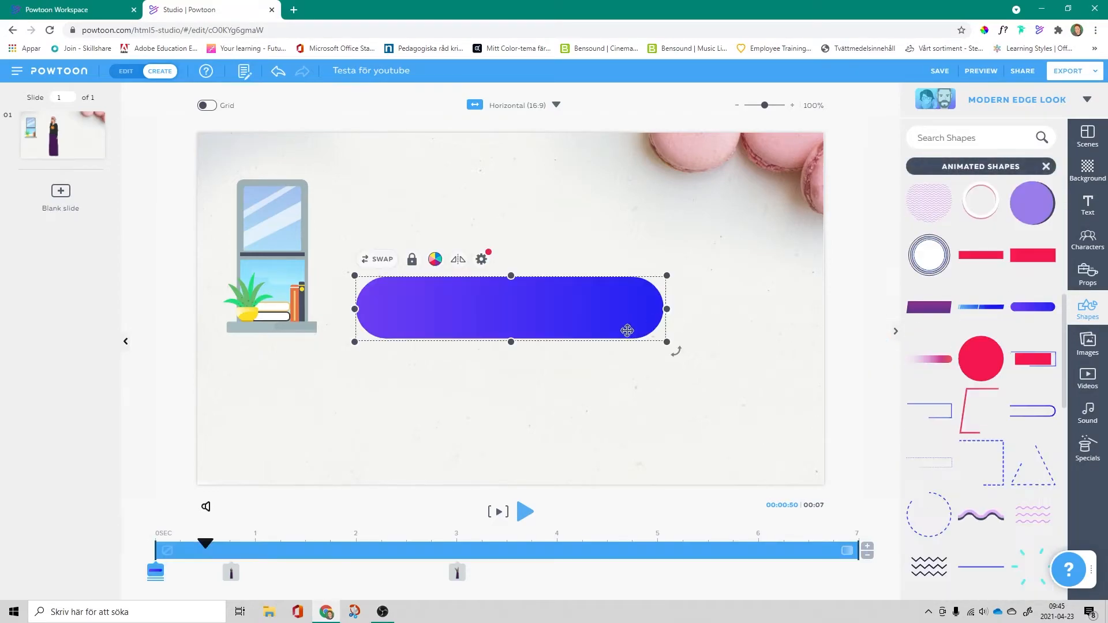
pyautogui.moveTo(582, 317); pyautogui.dragTo(728, 448)
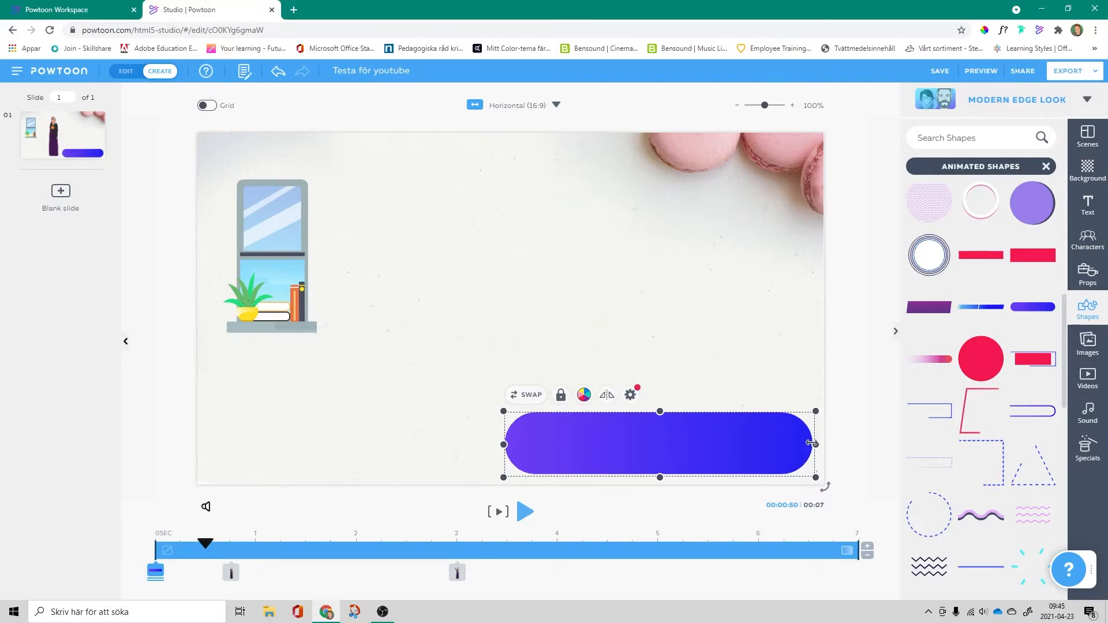
pyautogui.click(1046, 166)
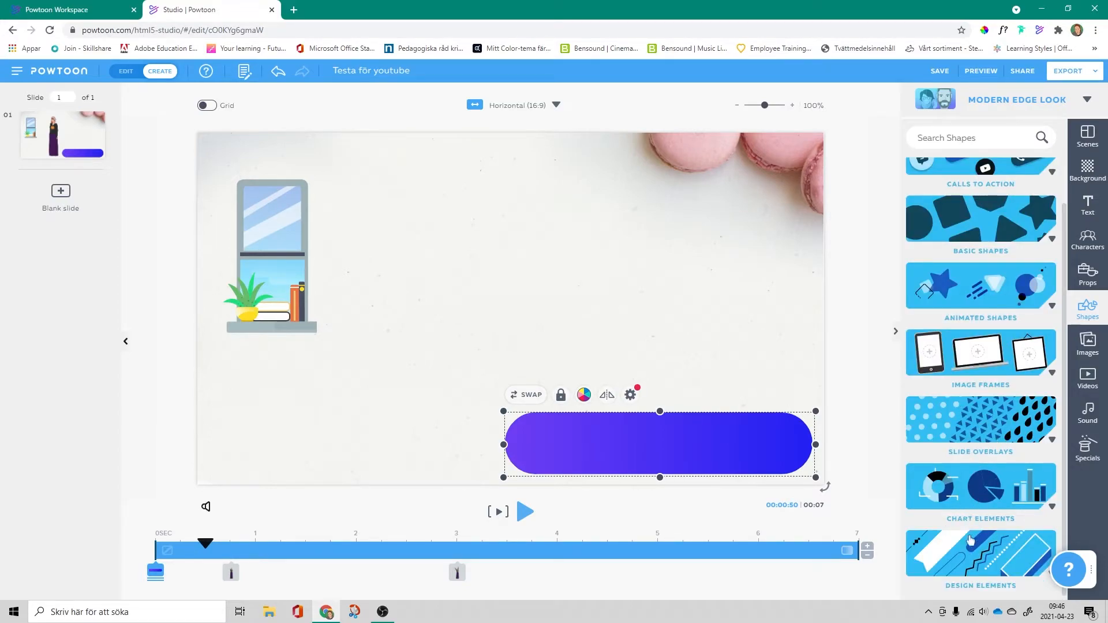
# Try the green Mikroorganism 29 image from My Images at reduced size beside the character, and delete it.
pyautogui.click(1087, 344)
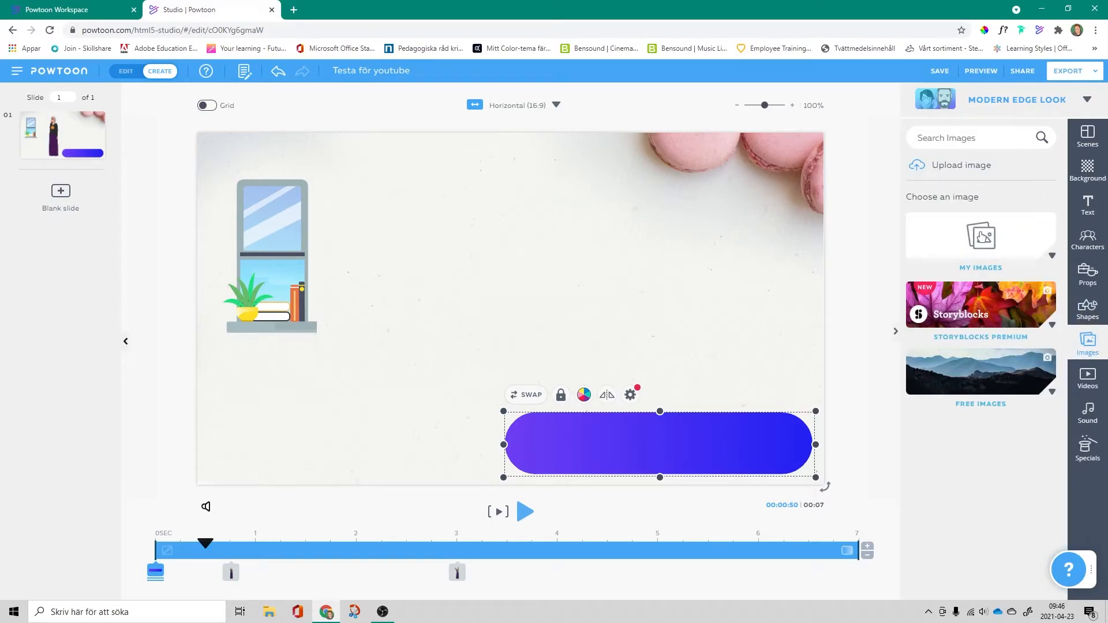
pyautogui.click(981, 237)
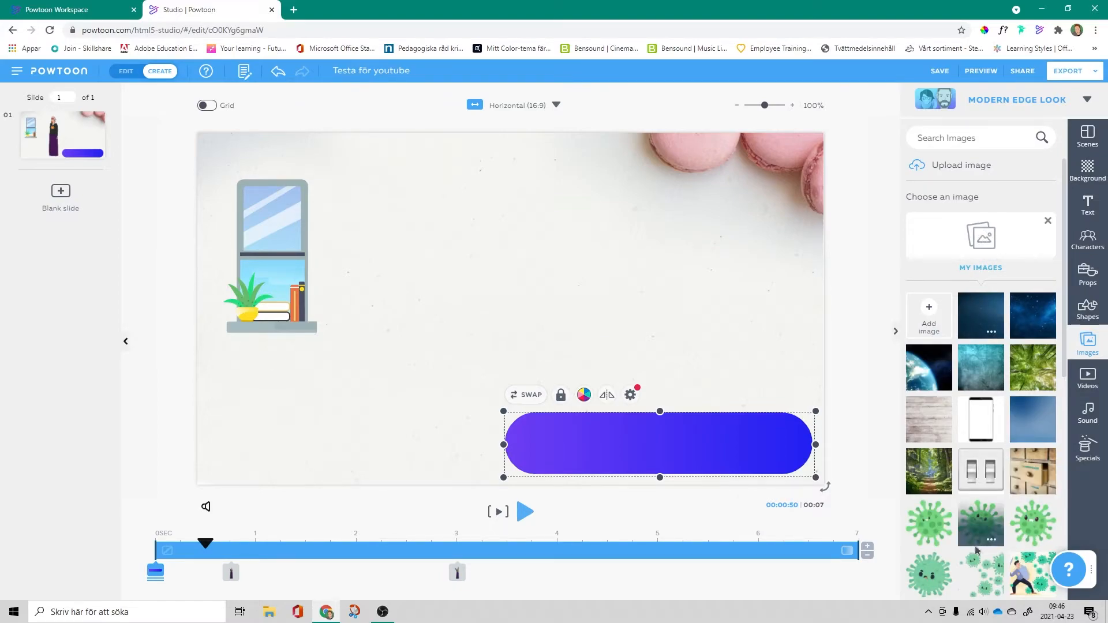
pyautogui.moveTo(929, 527)
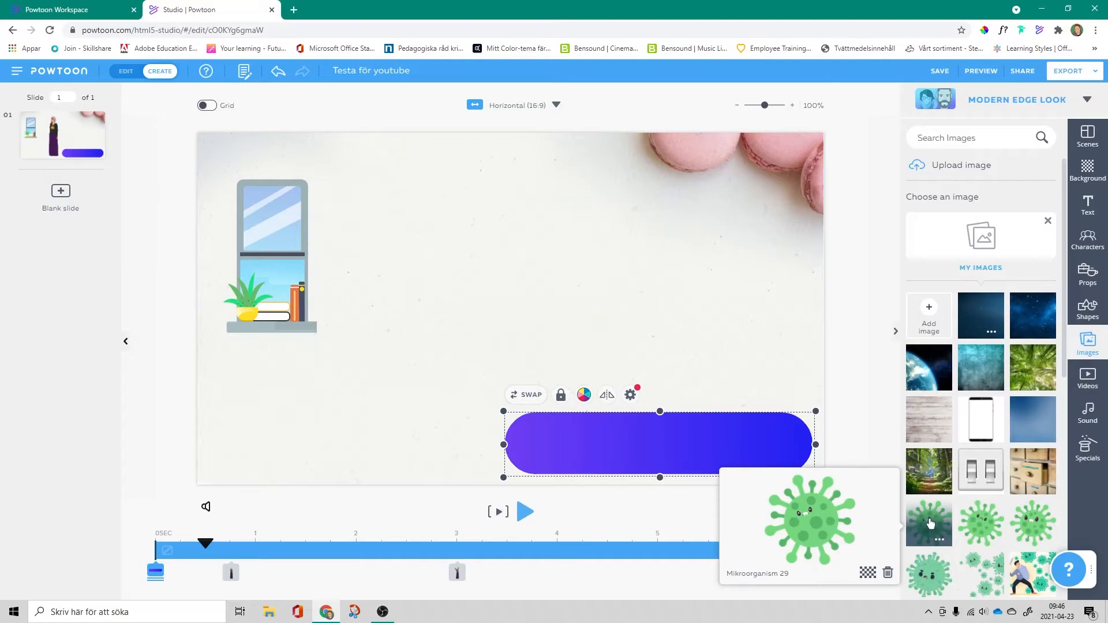
pyautogui.click(929, 523)
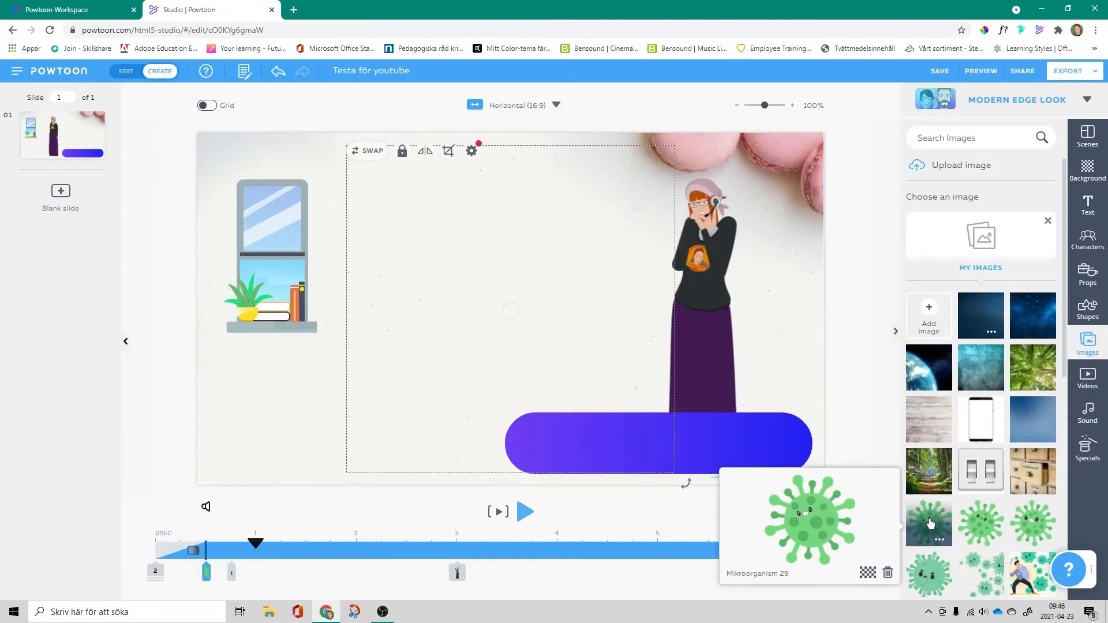
pyautogui.moveTo(676, 473); pyautogui.dragTo(427, 233)
pyautogui.moveTo(385, 184); pyautogui.dragTo(579, 276)
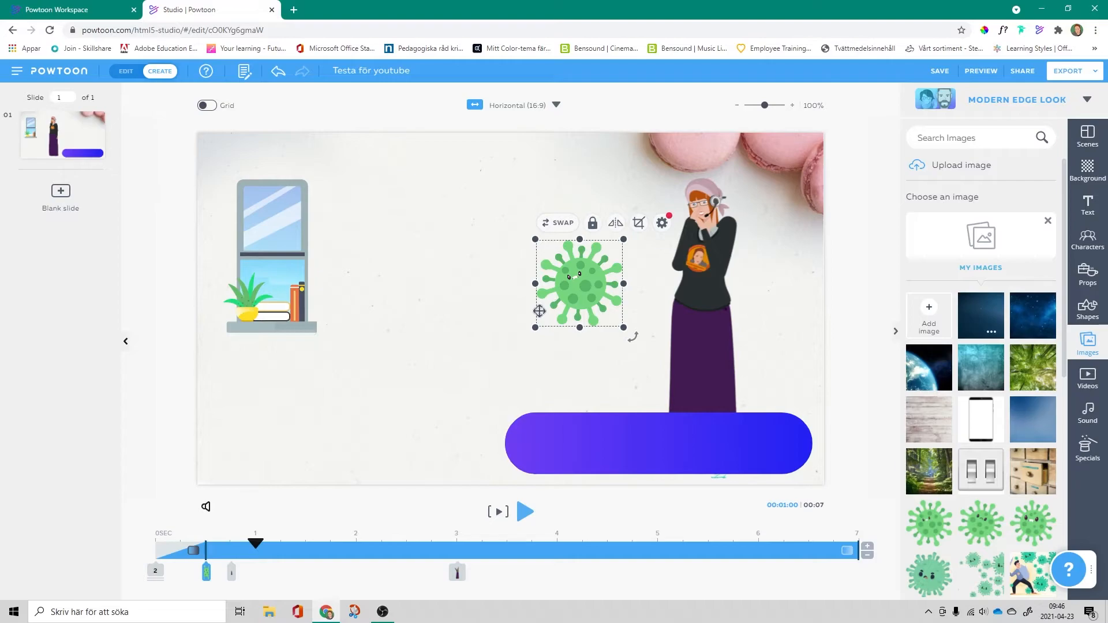
pyautogui.press('Delete')
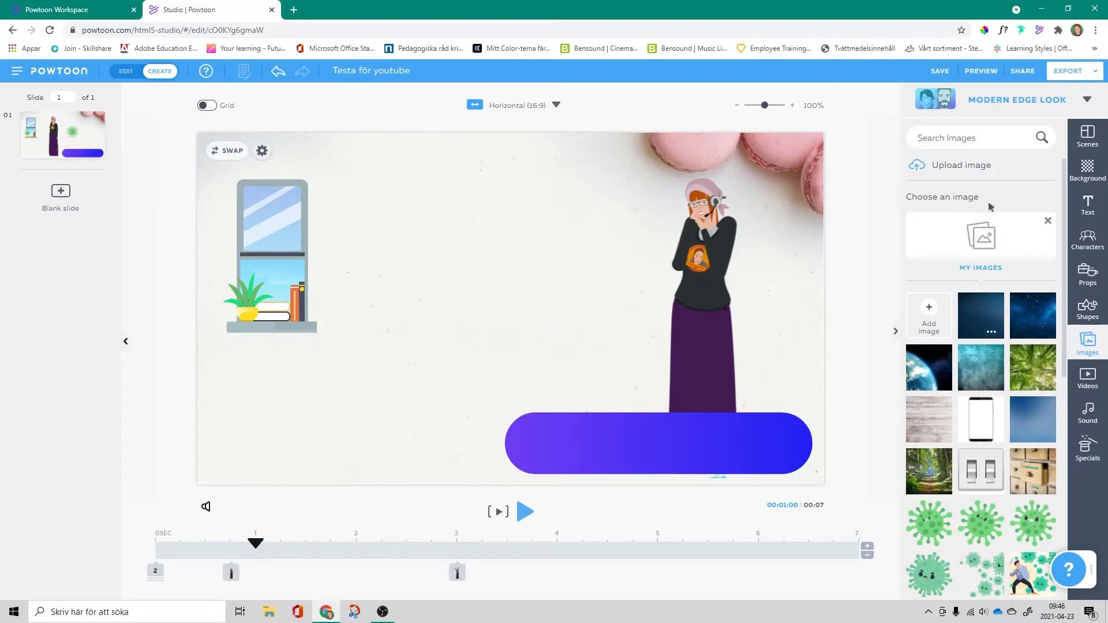
pyautogui.click(1047, 221)
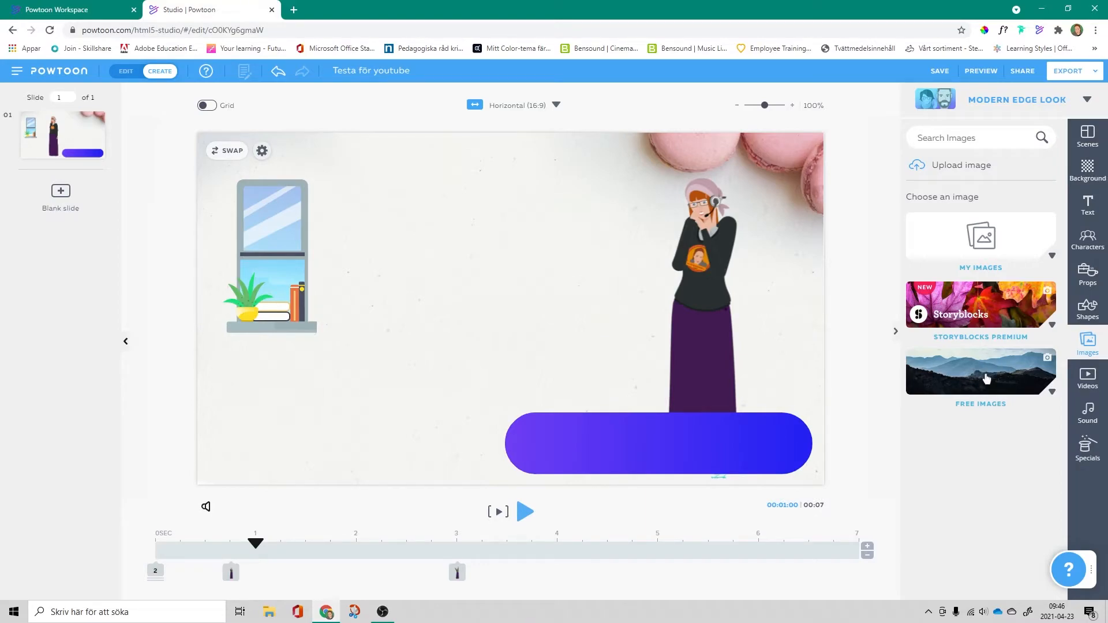
# Review the video library and the sources for adding voiceover and music, and open the special themes.
pyautogui.click(1090, 380)
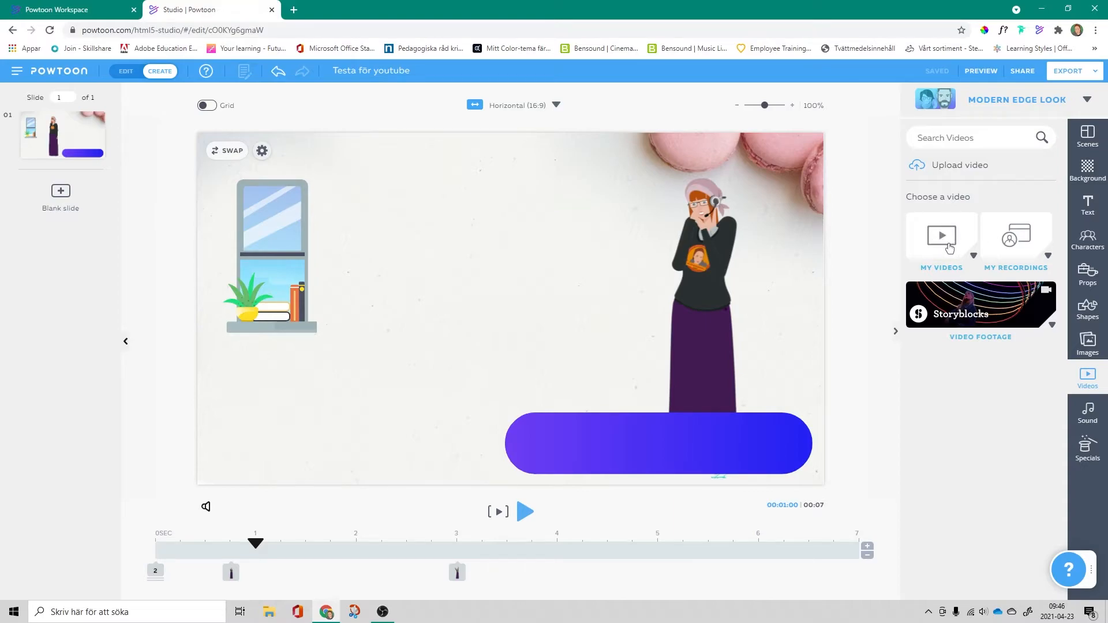
pyautogui.click(1090, 419)
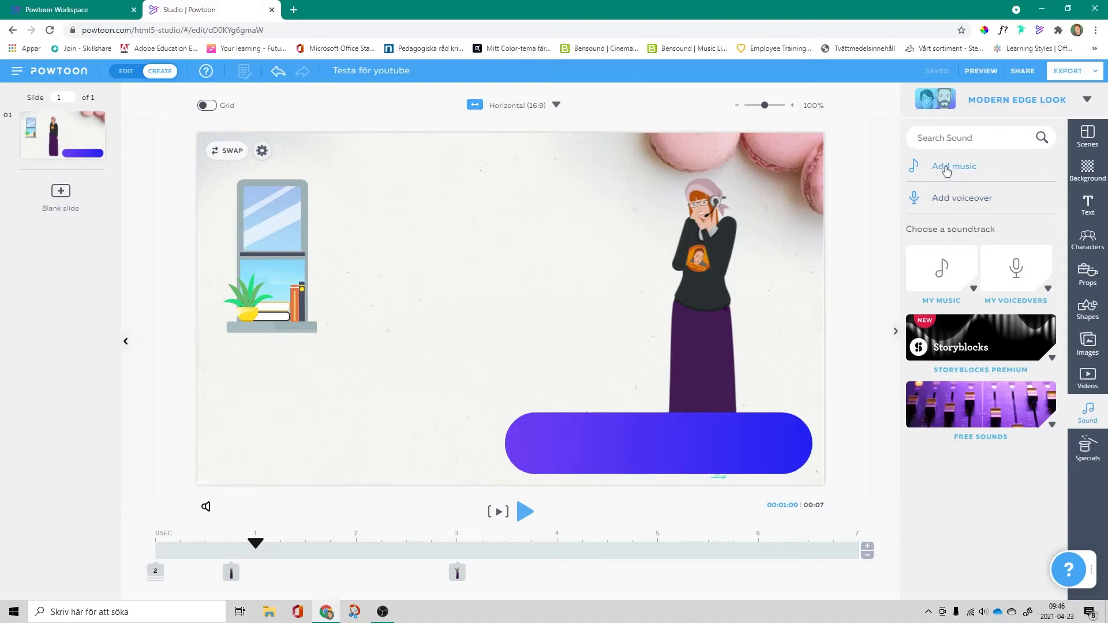
pyautogui.click(962, 199)
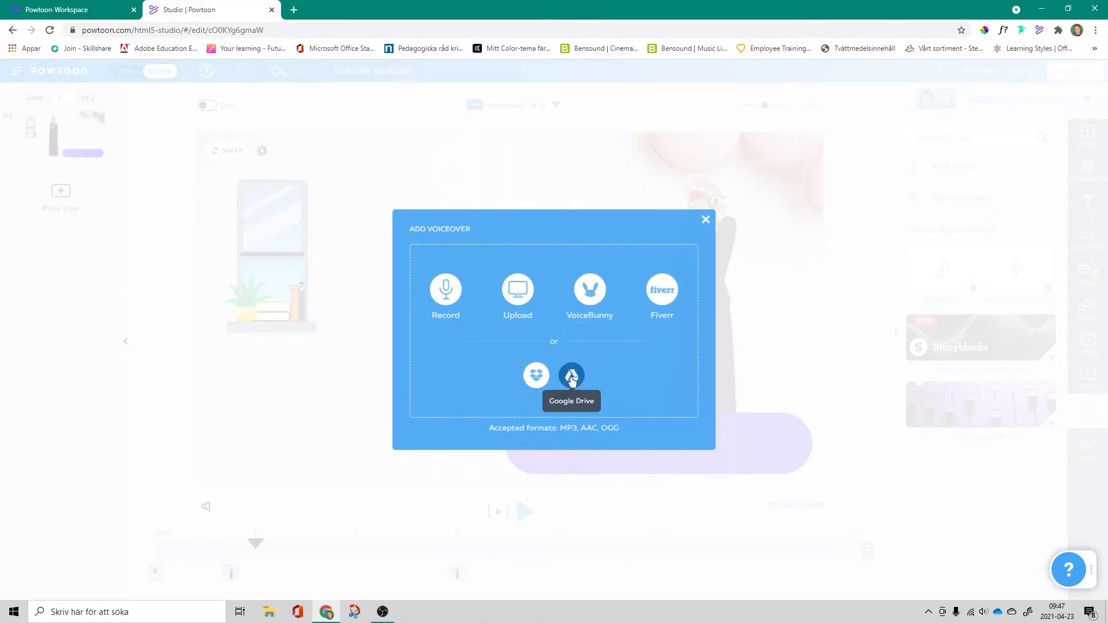
pyautogui.click(968, 170)
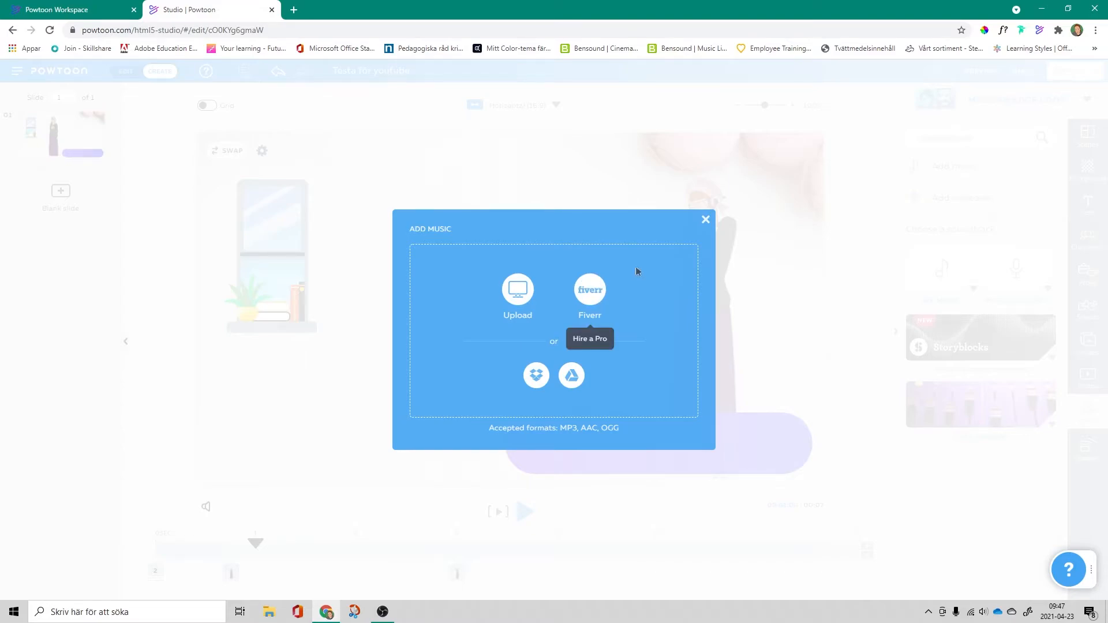
pyautogui.click(705, 219)
pyautogui.click(1087, 447)
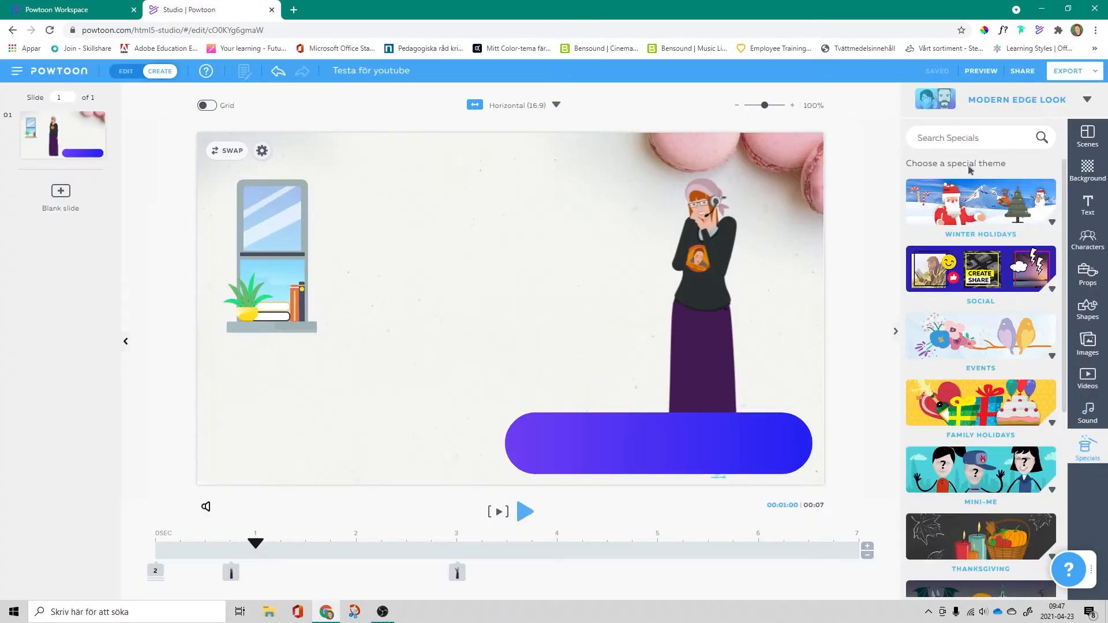
# Browse the special themes and expand the Mini-Me theme.
pyautogui.scroll(-4, 987, 189)
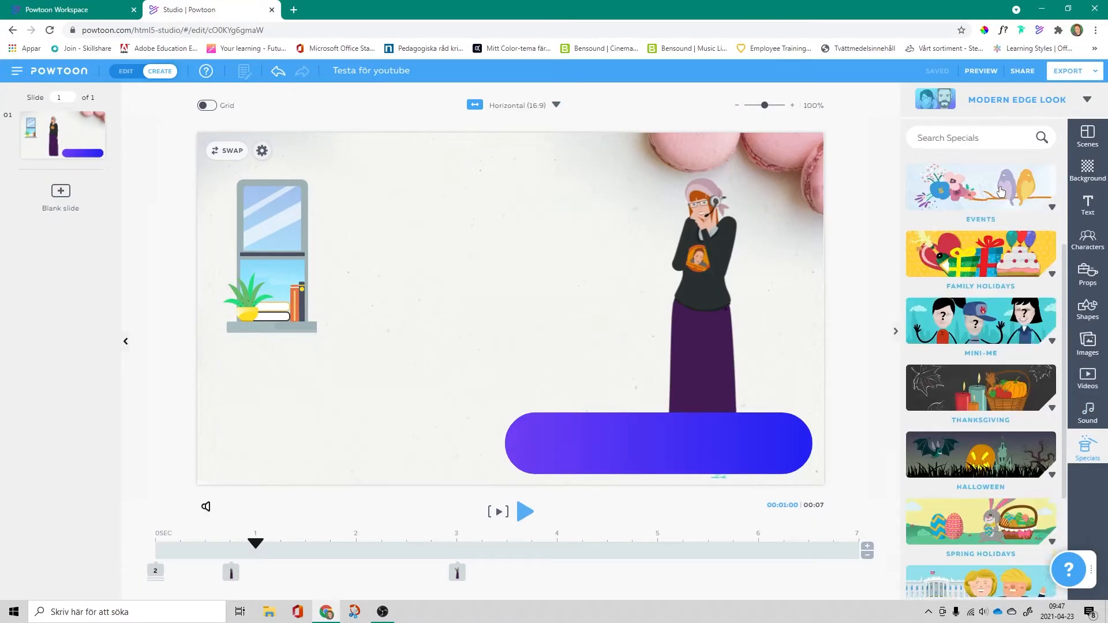
pyautogui.click(983, 215)
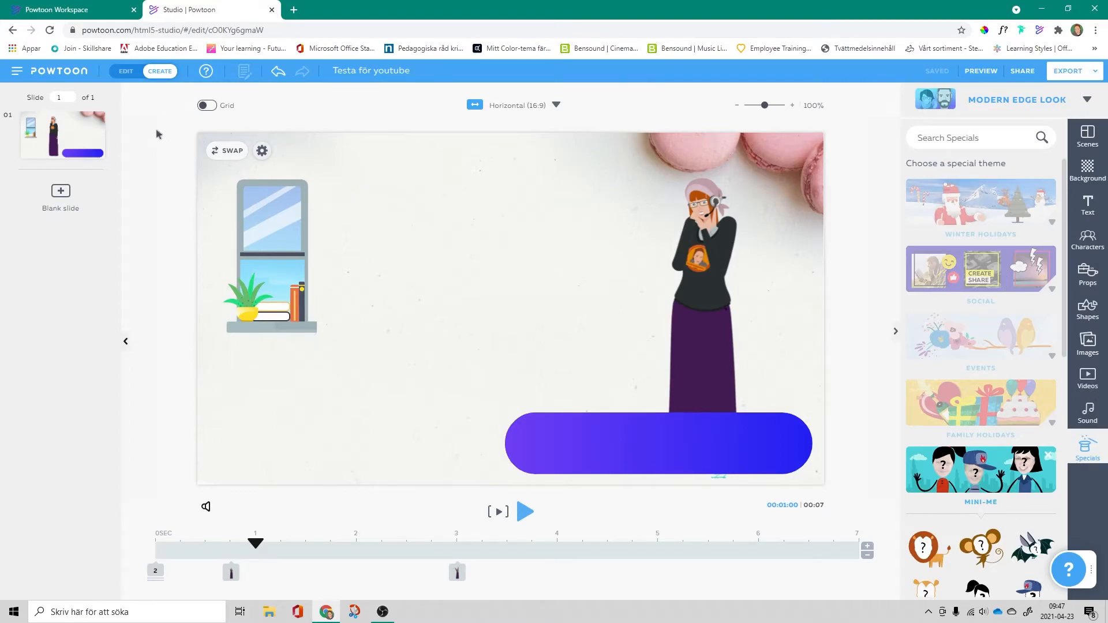
# Add a second slide with a Slice transition between the slides and the misty forest image from Free Images as its background.
pyautogui.click(60, 192)
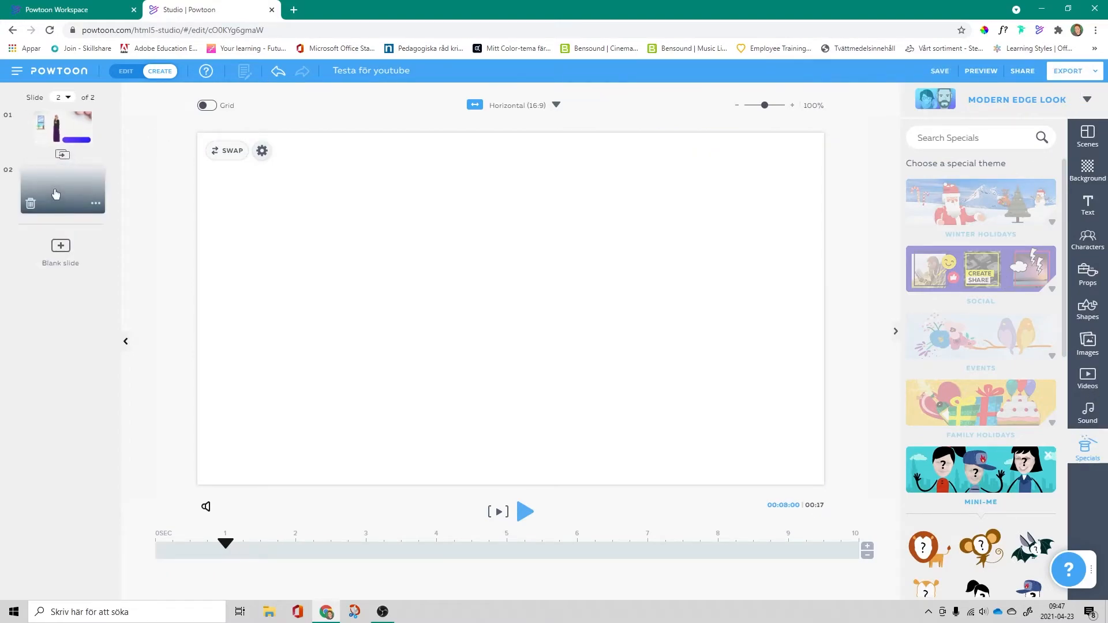
pyautogui.click(62, 155)
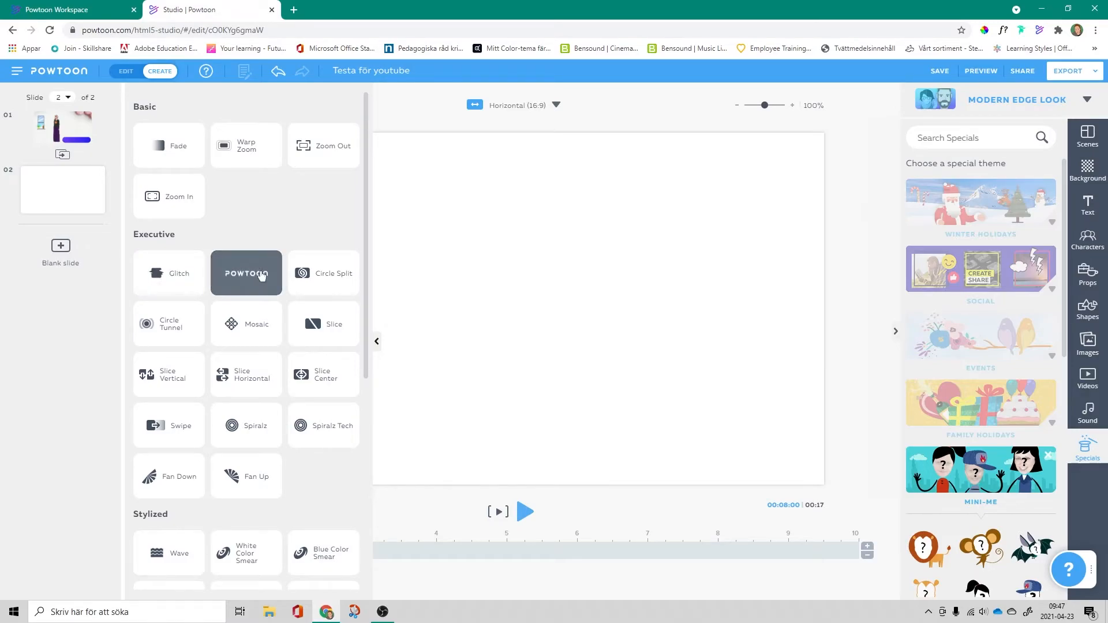
pyautogui.click(329, 323)
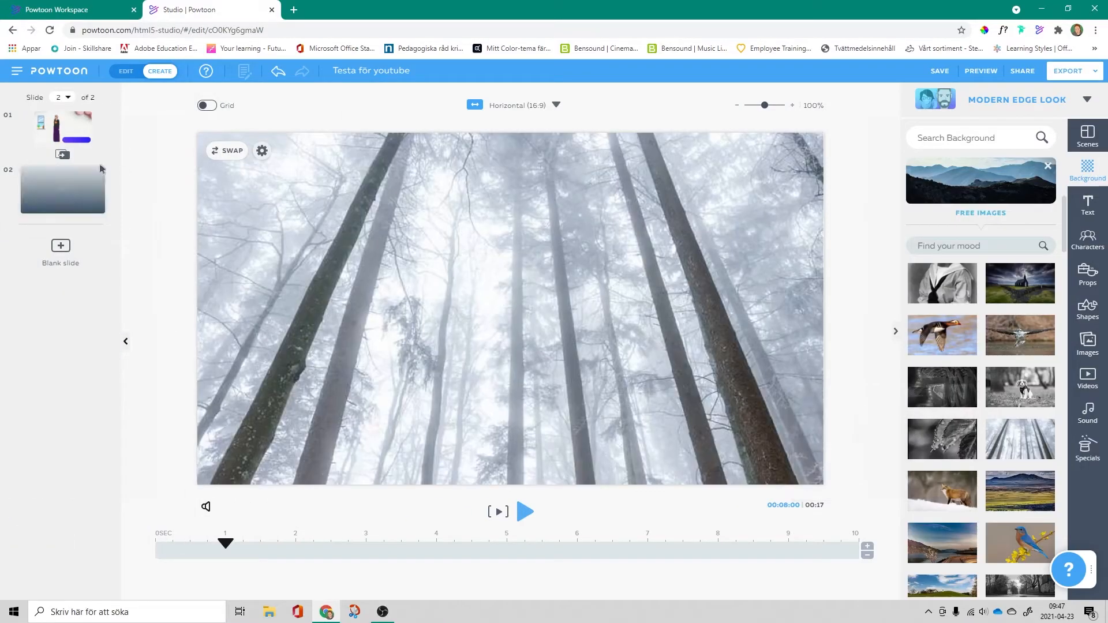
# Preview the video from the first slide and return to editing.
pyautogui.click(64, 132)
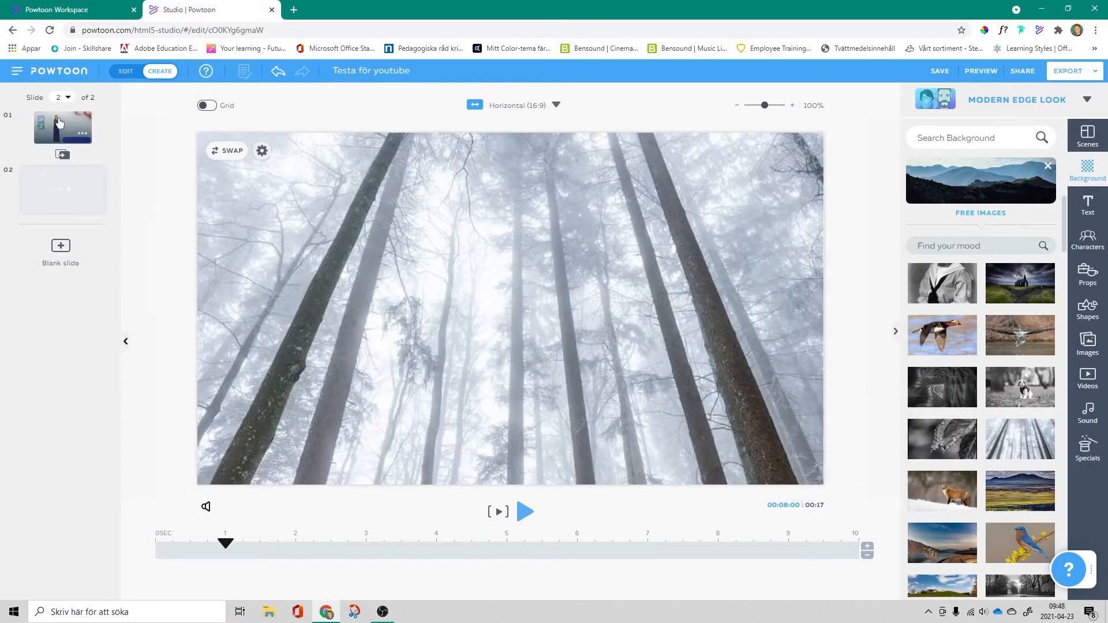
pyautogui.click(972, 71)
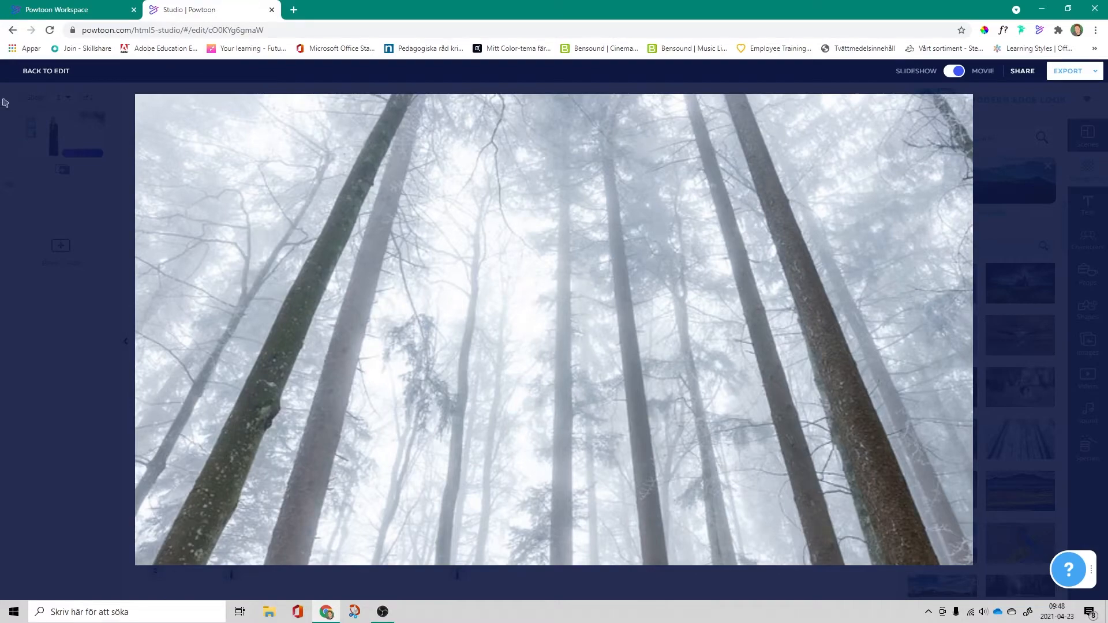
pyautogui.press('Escape')
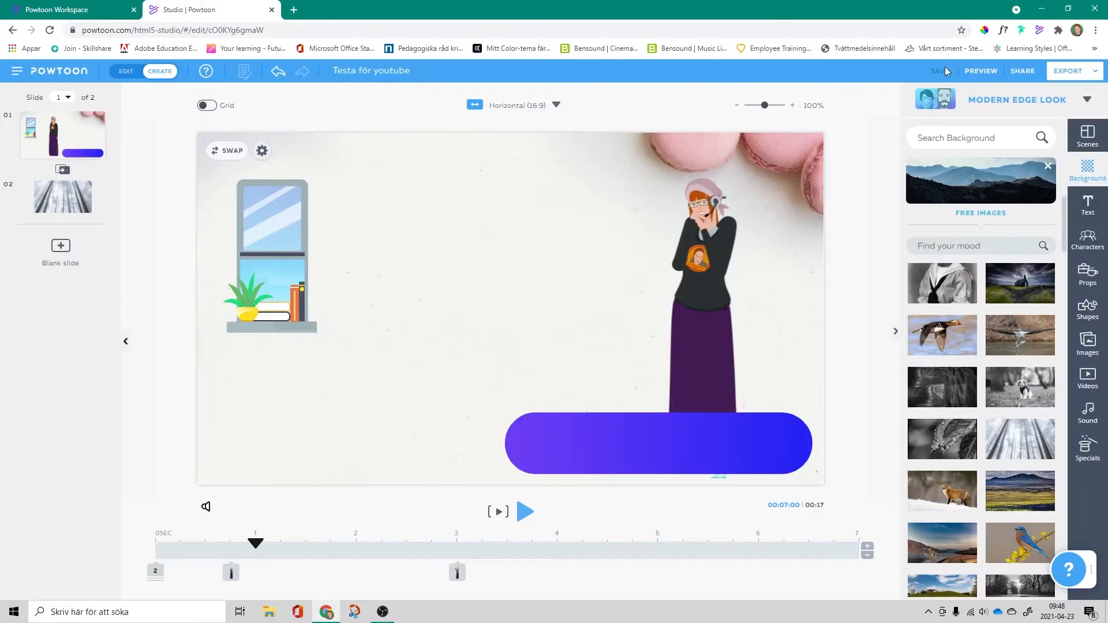
# Save the project and bring up its share link.
pyautogui.click(943, 73)
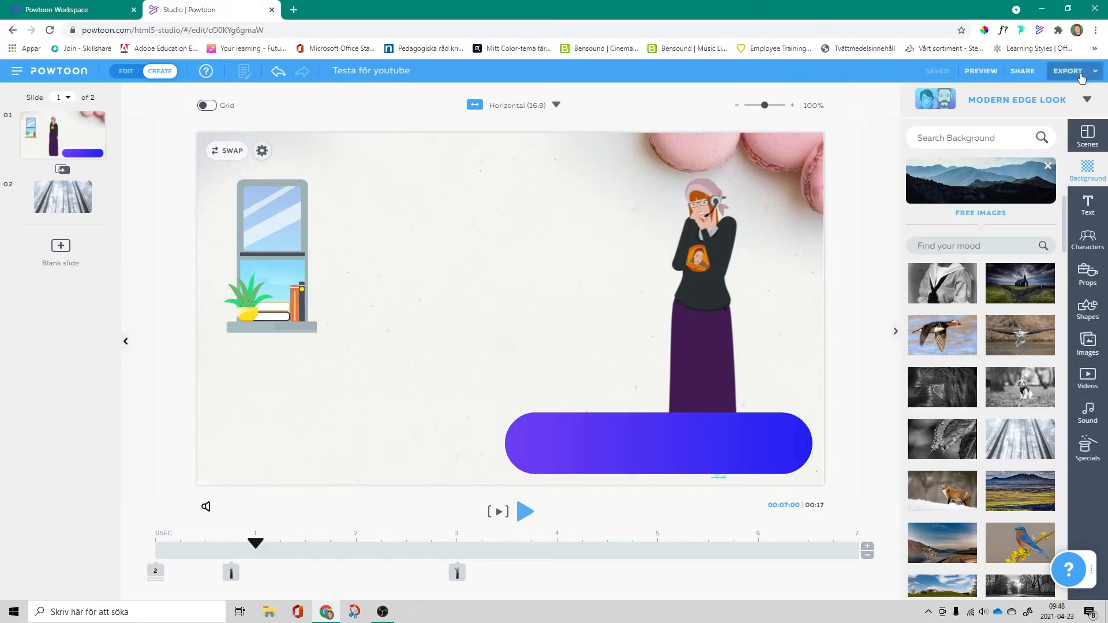
pyautogui.click(1021, 72)
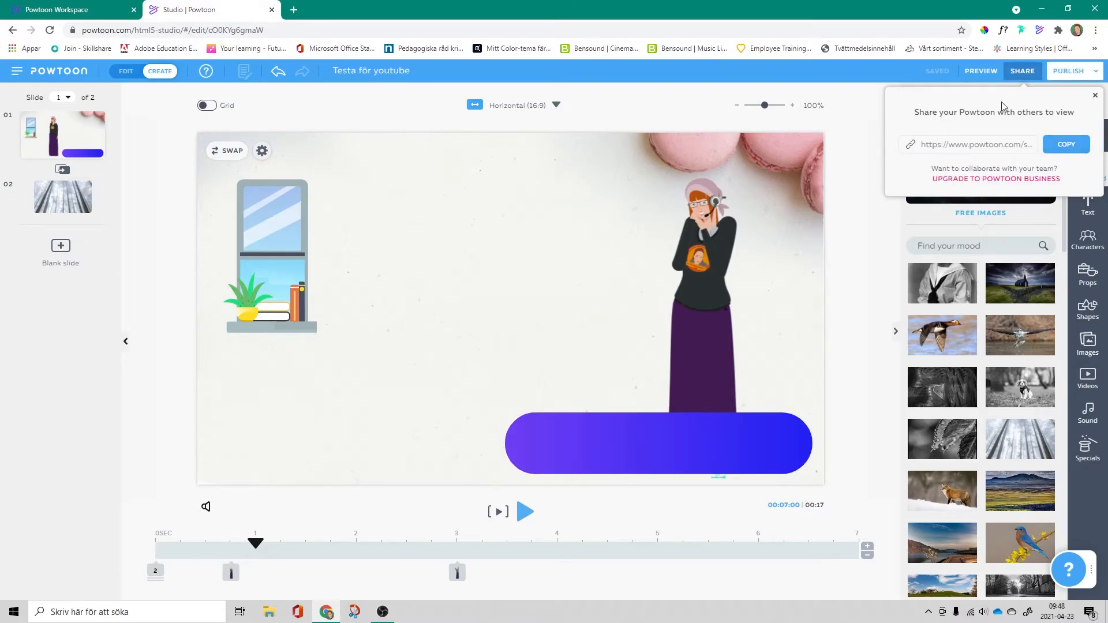
# Start an MP4 video download with the category set to Marketing & Sales and the Powtoon privacy set to Unlisted.
pyautogui.click(1076, 73)
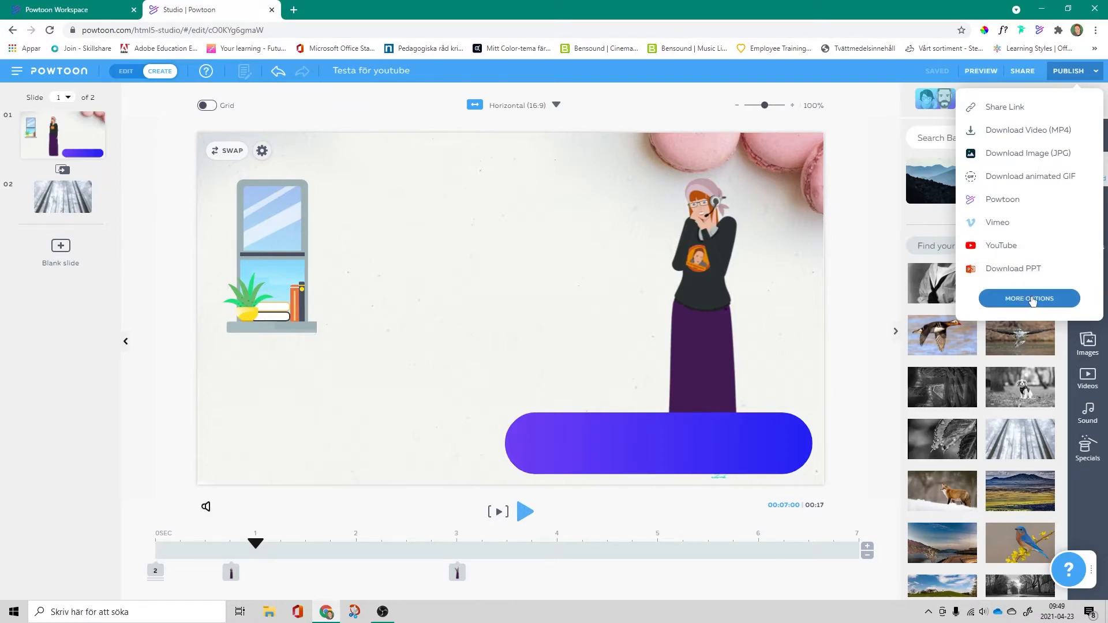
pyautogui.click(1033, 131)
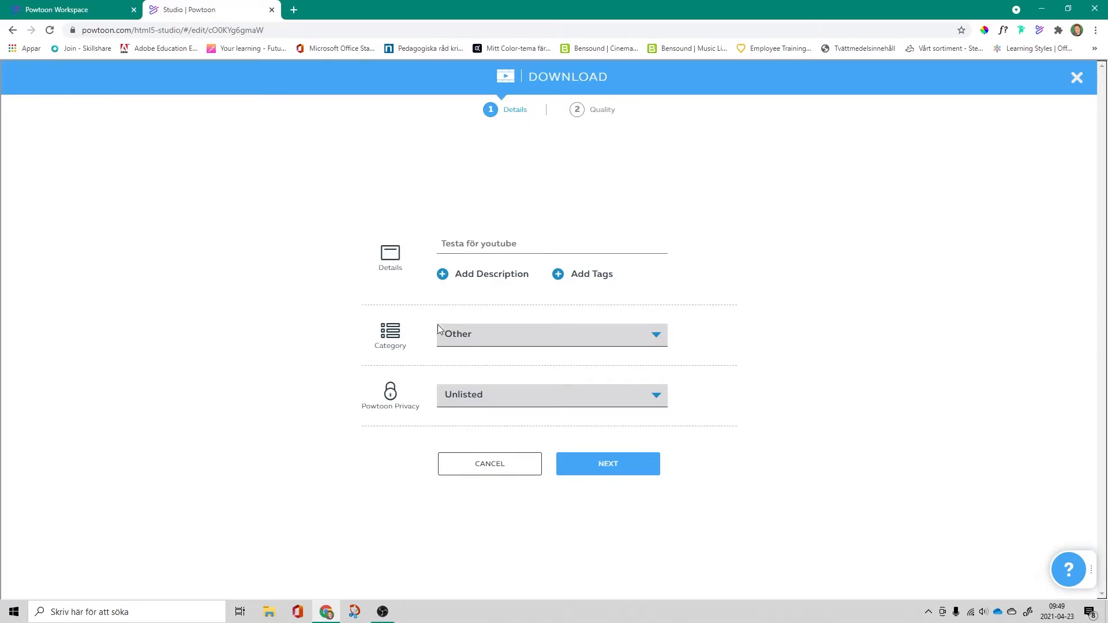
pyautogui.click(492, 345)
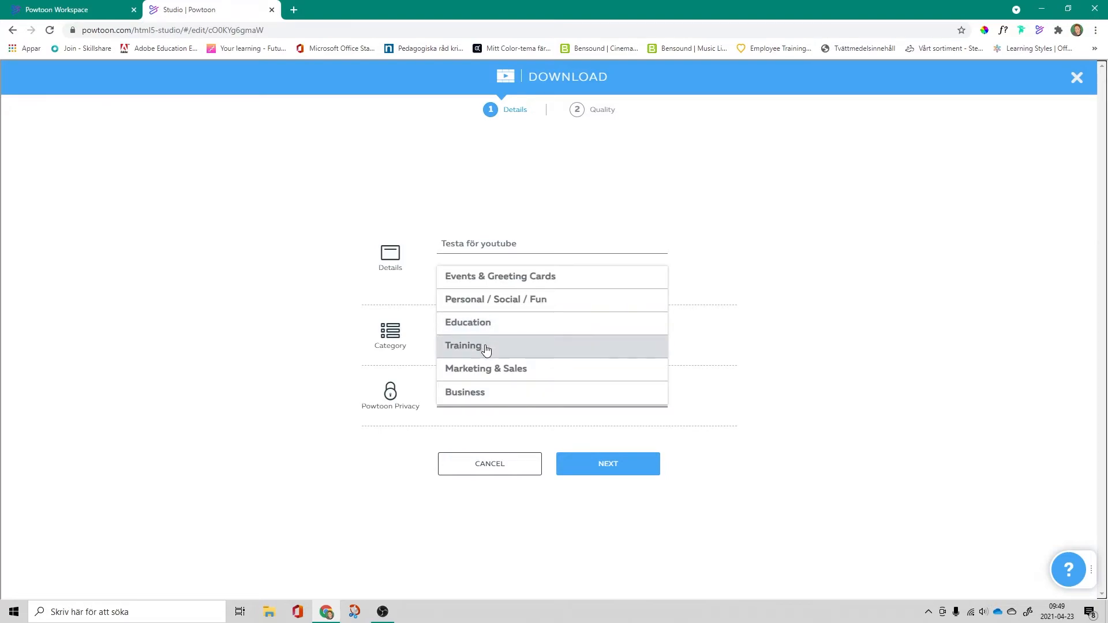
pyautogui.click(495, 372)
pyautogui.moveTo(387, 395)
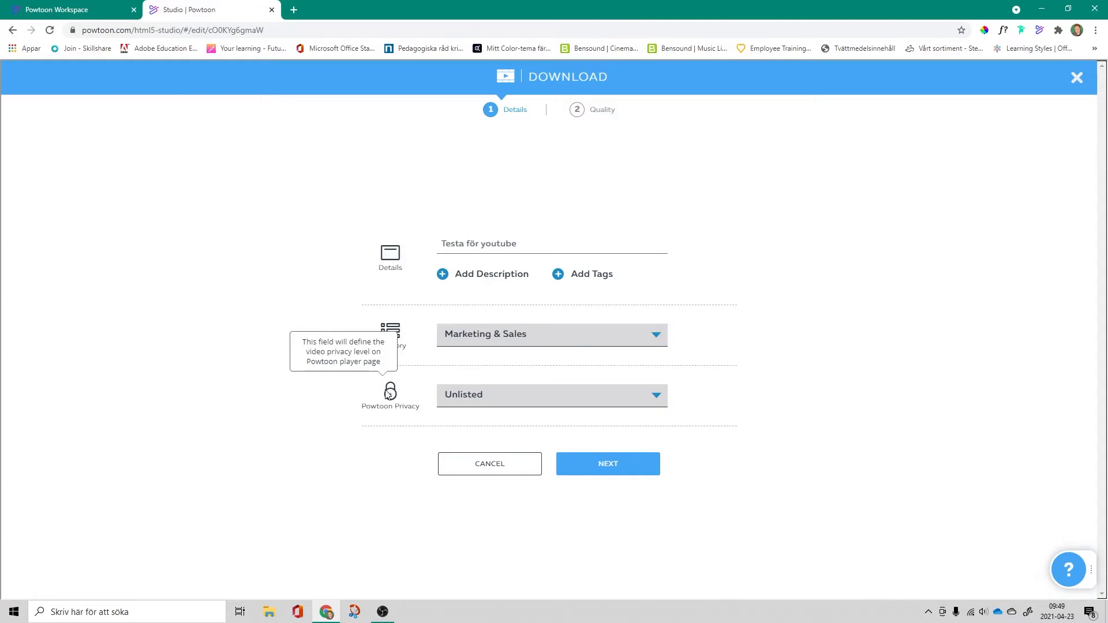
pyautogui.click(477, 395)
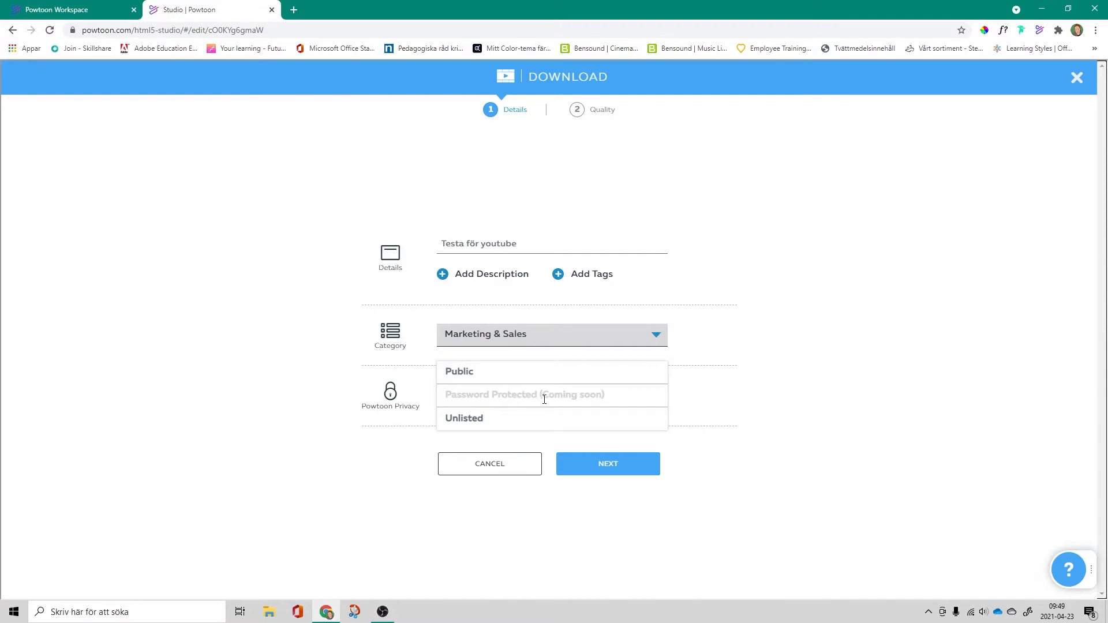
pyautogui.click(482, 419)
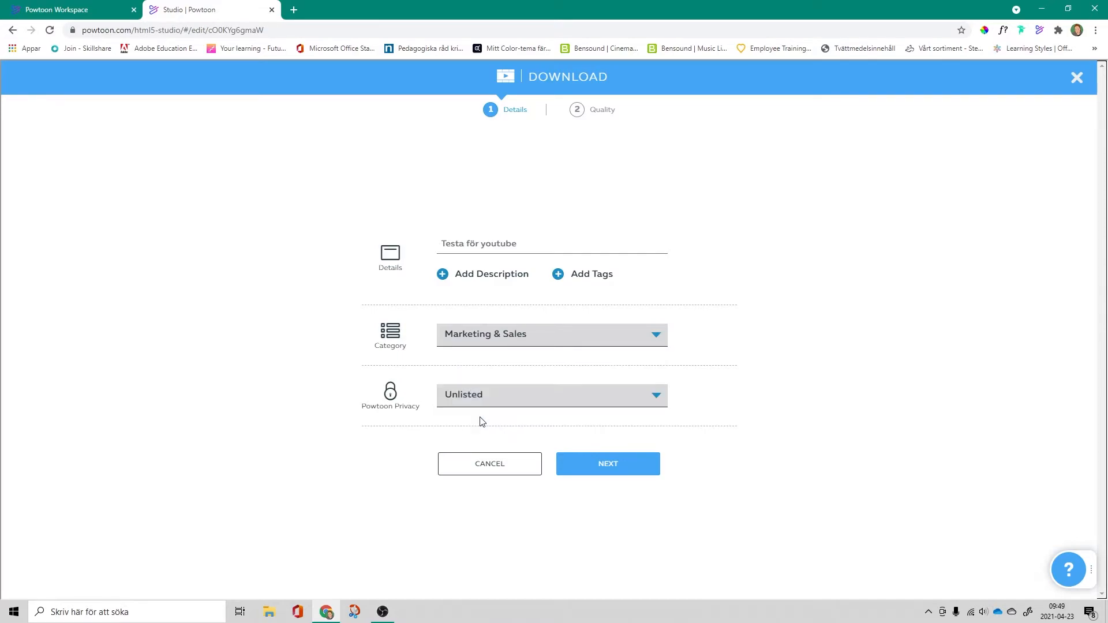
# Download the video in Full HD 1080p quality and look over its published page.
pyautogui.click(608, 464)
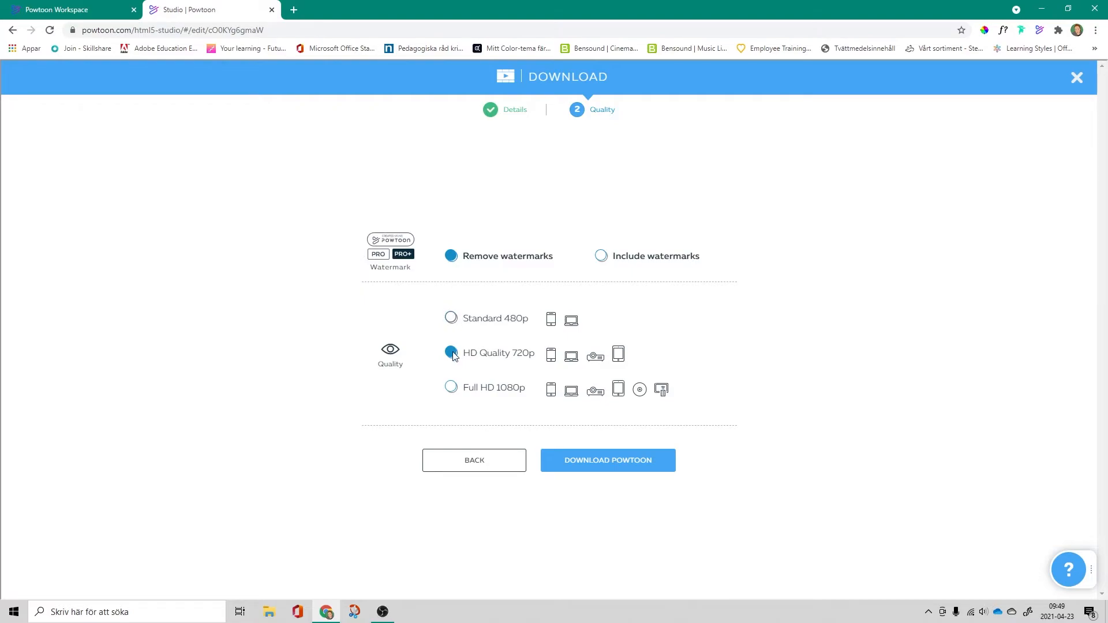
pyautogui.click(451, 388)
pyautogui.click(626, 464)
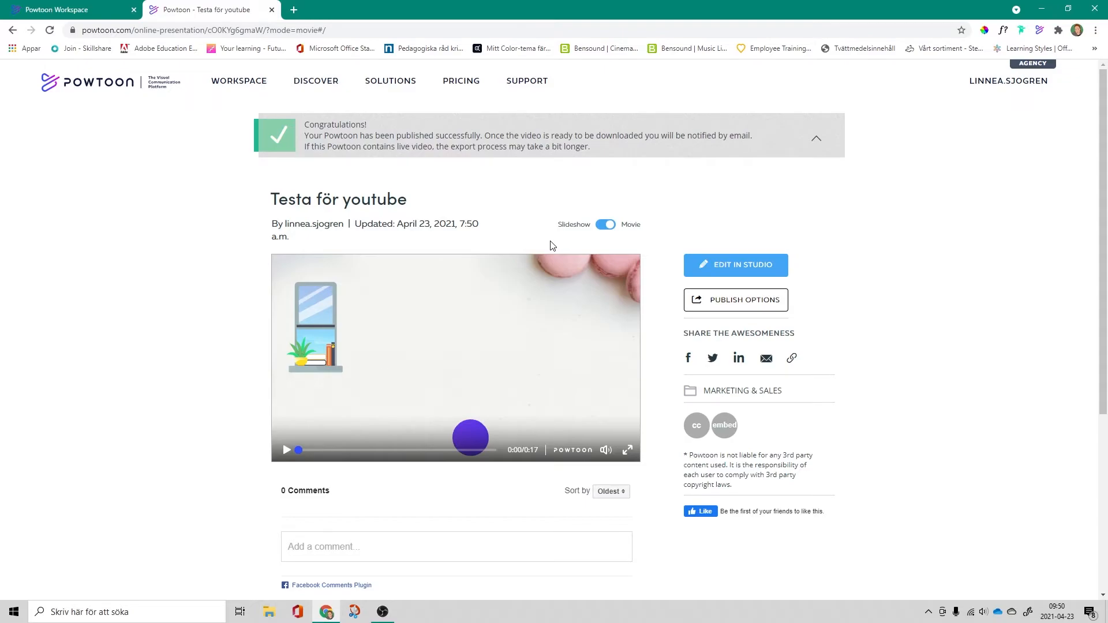
pyautogui.scroll(-3, 553, 245)
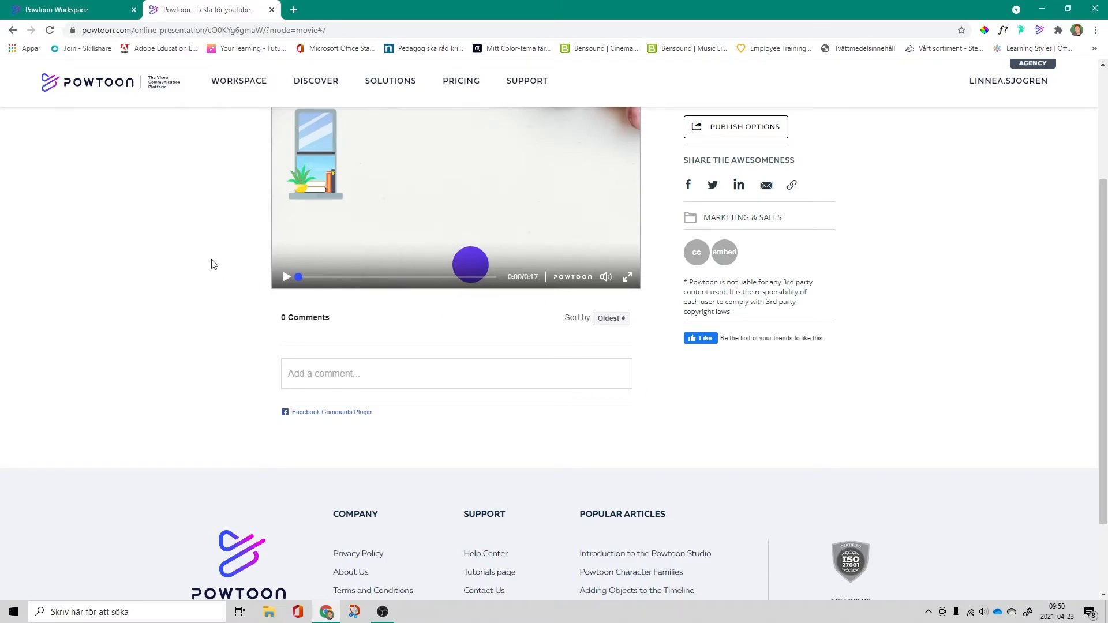
pyautogui.scroll(3, 453, 251)
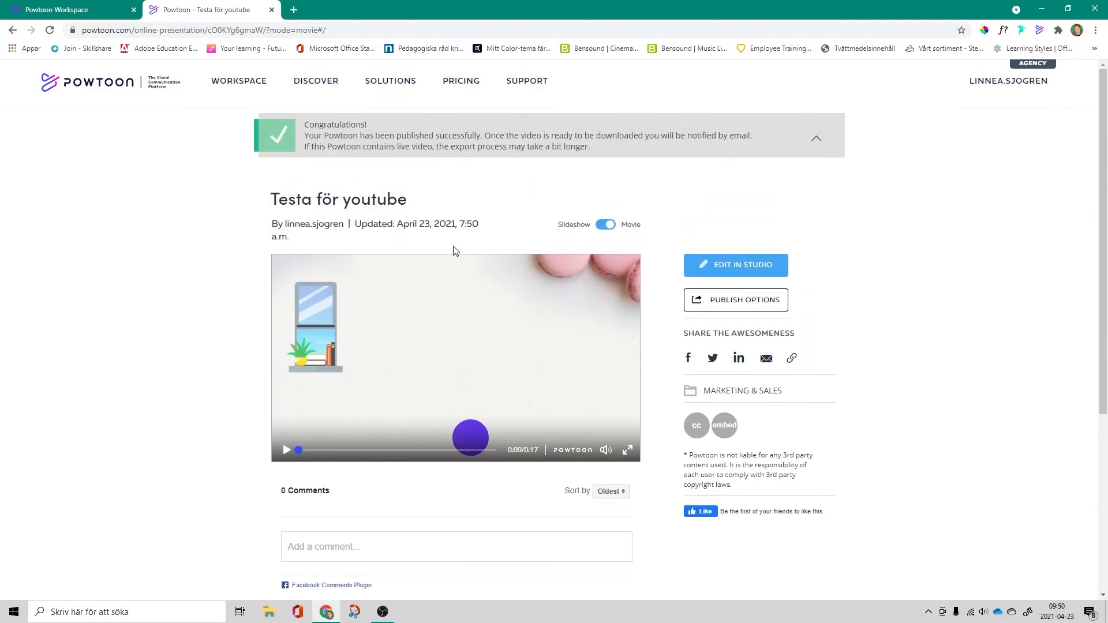